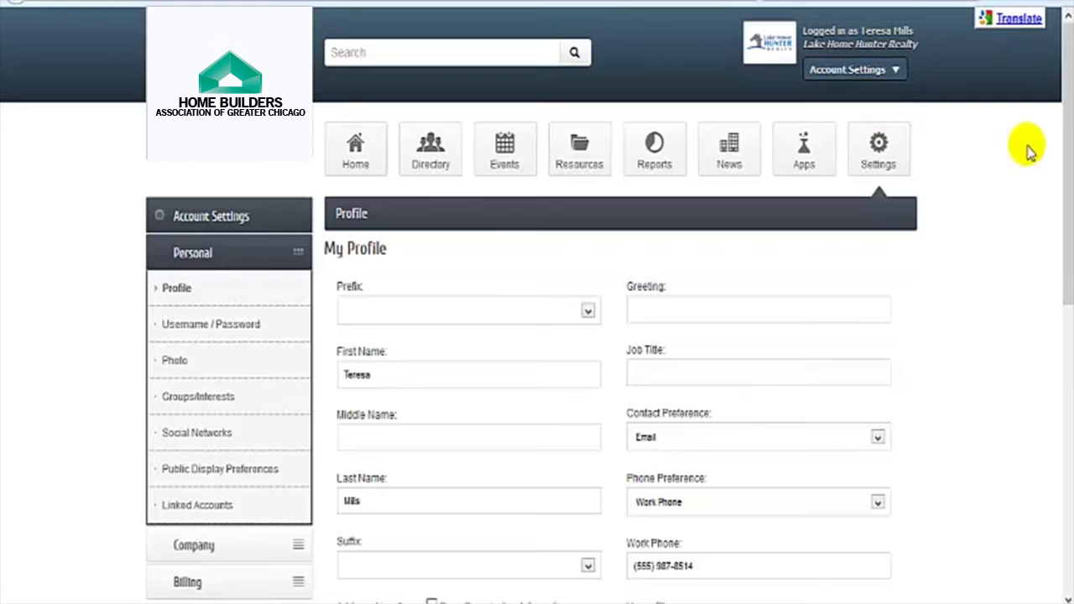
Step: Upload profile3.jpg as a new profile photo from the Photo page
{"action": "scroll", "coordinate": [1068, 101], "scroll_direction": "down", "scroll_amount": 2}
{"action": "left_click_drag", "start_coordinate": [1067, 100], "coordinate": [1062, 323]}
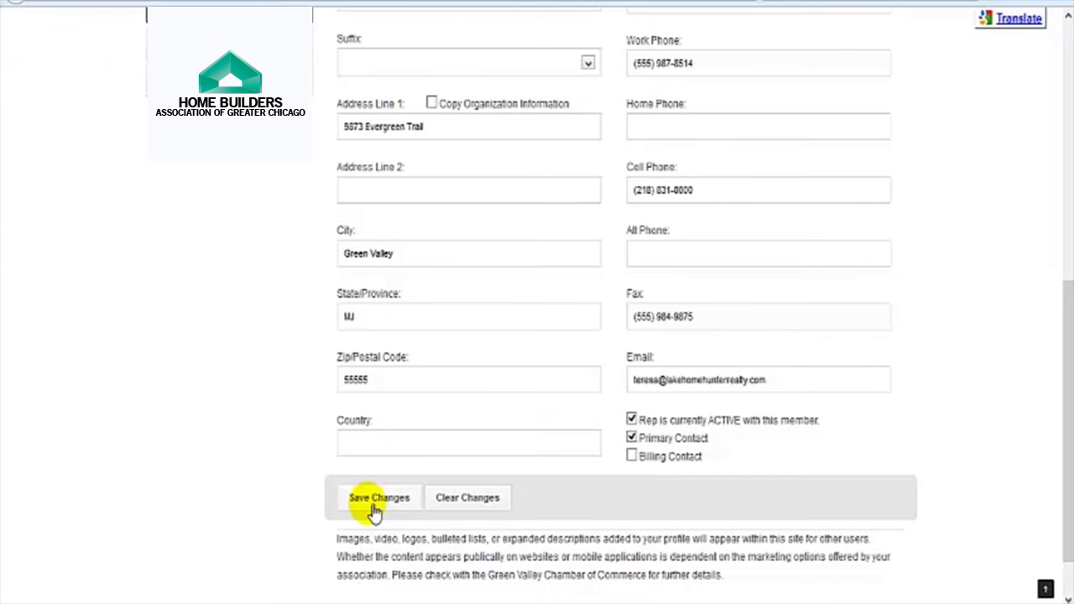
{"action": "scroll", "coordinate": [325, 445], "scroll_direction": "up", "scroll_amount": 5}
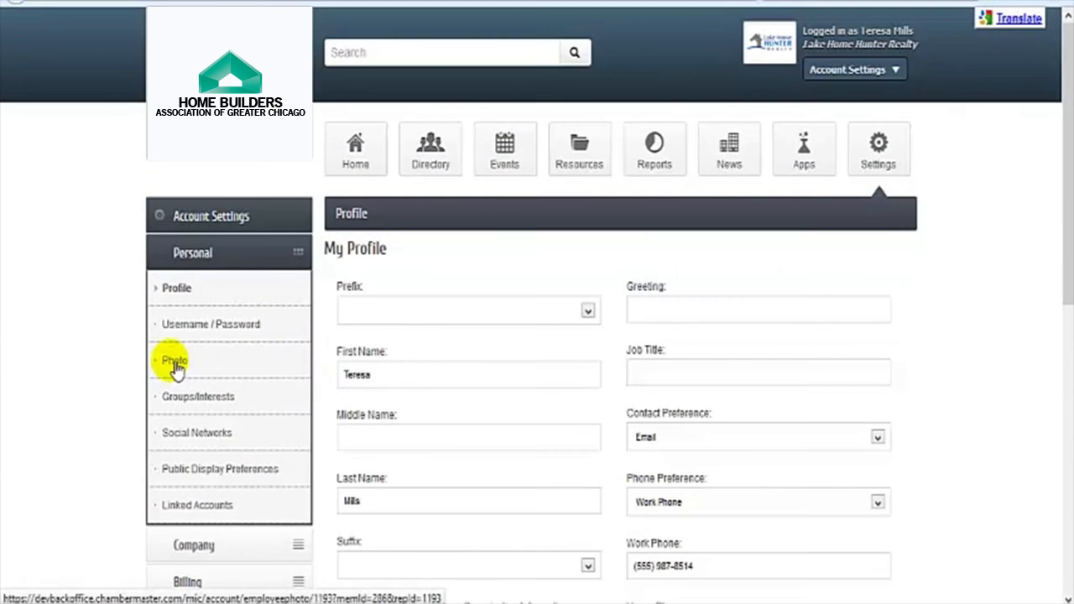
{"action": "left_click", "coordinate": [176, 362]}
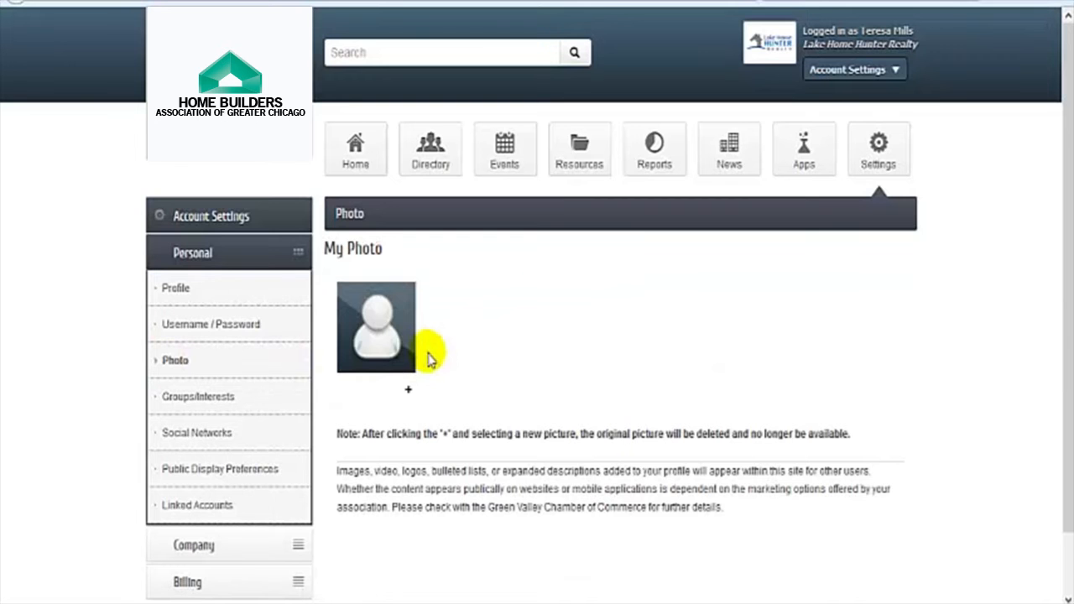
{"action": "left_click", "coordinate": [411, 396]}
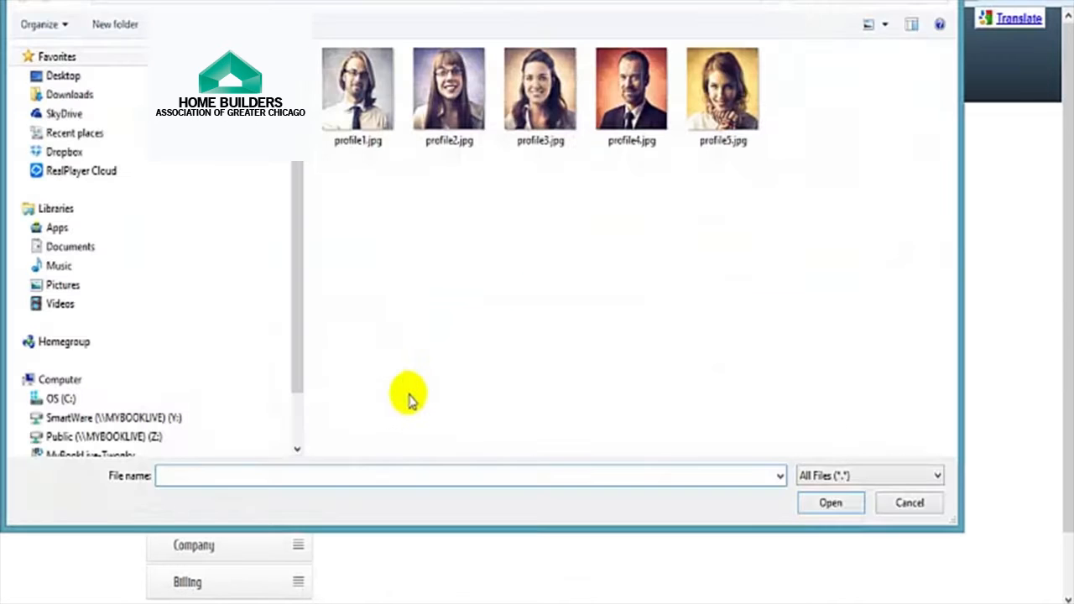
{"action": "left_click", "coordinate": [541, 96]}
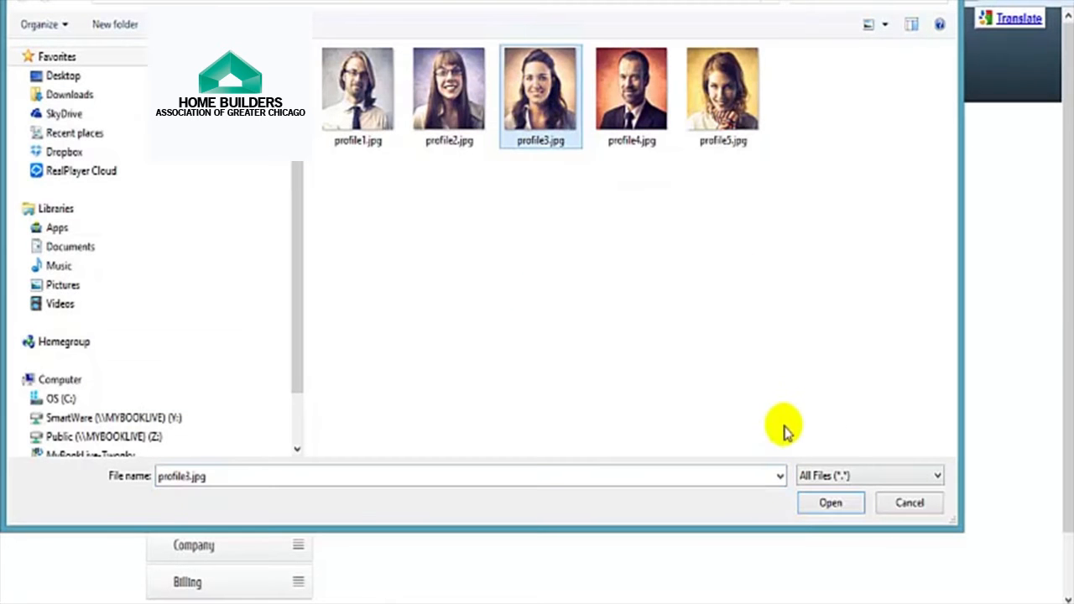
{"action": "left_click", "coordinate": [829, 503]}
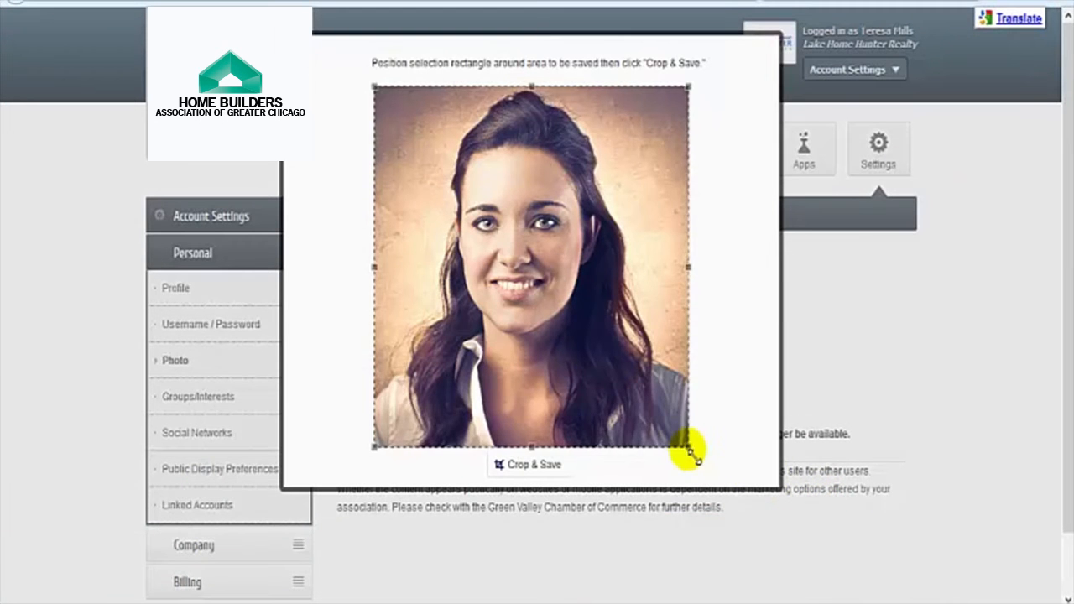
Step: Tighten the crop around the face and save the cropped profile photo
{"action": "left_click_drag", "start_coordinate": [689, 447], "coordinate": [644, 407]}
{"action": "left_click_drag", "start_coordinate": [580, 343], "coordinate": [602, 344]}
{"action": "left_click", "coordinate": [516, 464]}
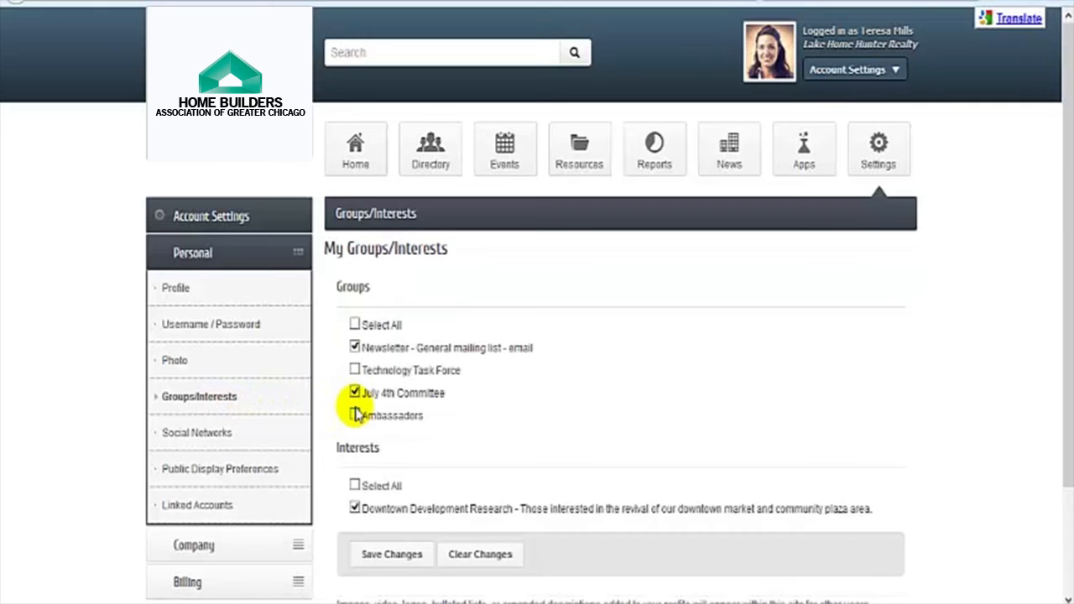
Step: Join Technology Task Force, save the groups, then go to Public Display Preferences
{"action": "left_click", "coordinate": [355, 370]}
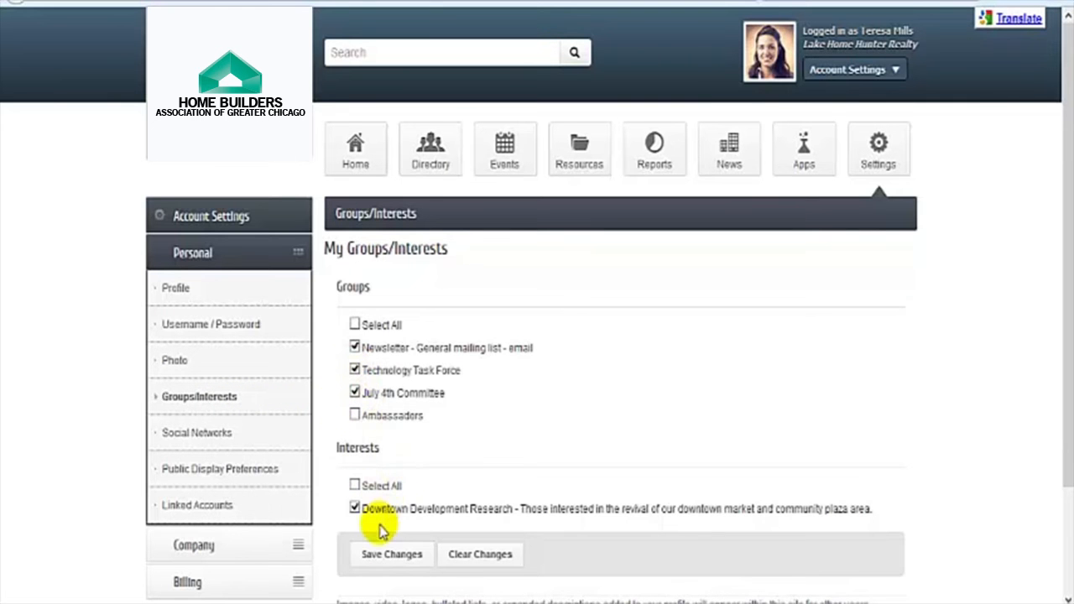
{"action": "left_click", "coordinate": [379, 554]}
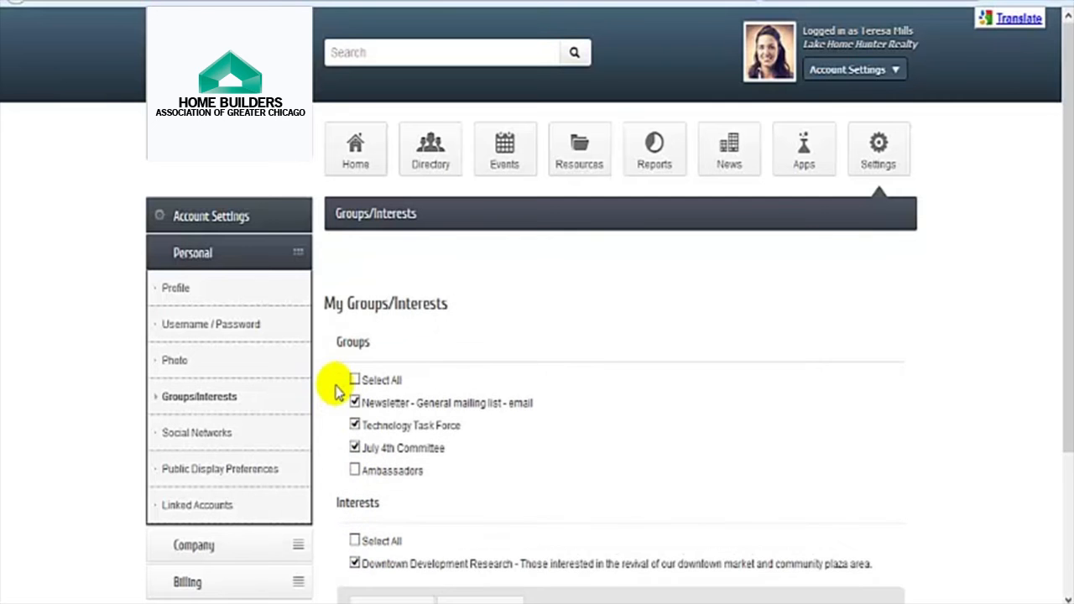
{"action": "left_click", "coordinate": [222, 434]}
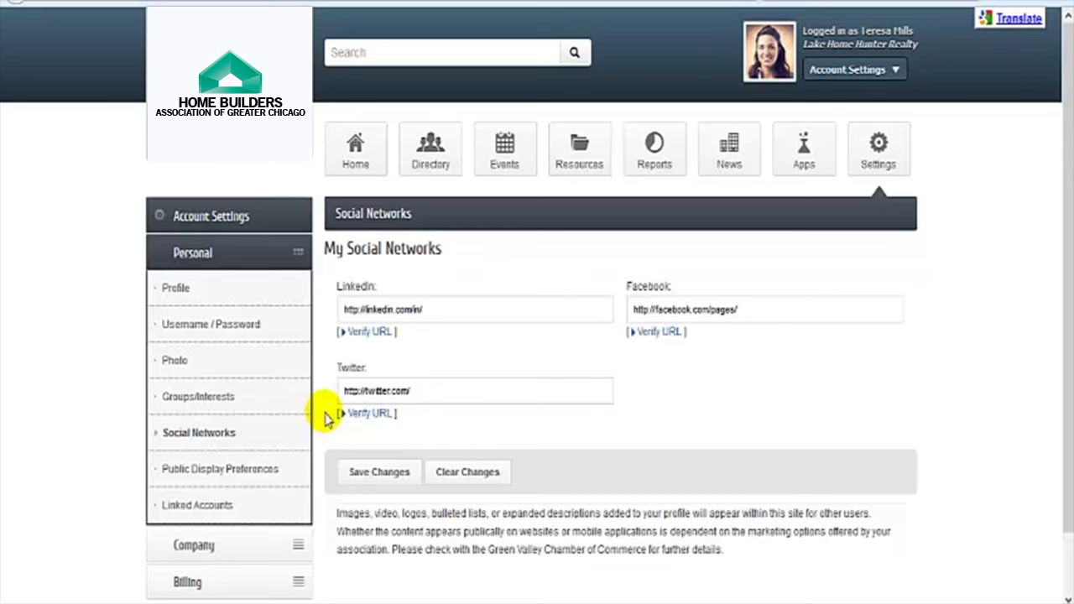
{"action": "left_click", "coordinate": [262, 473]}
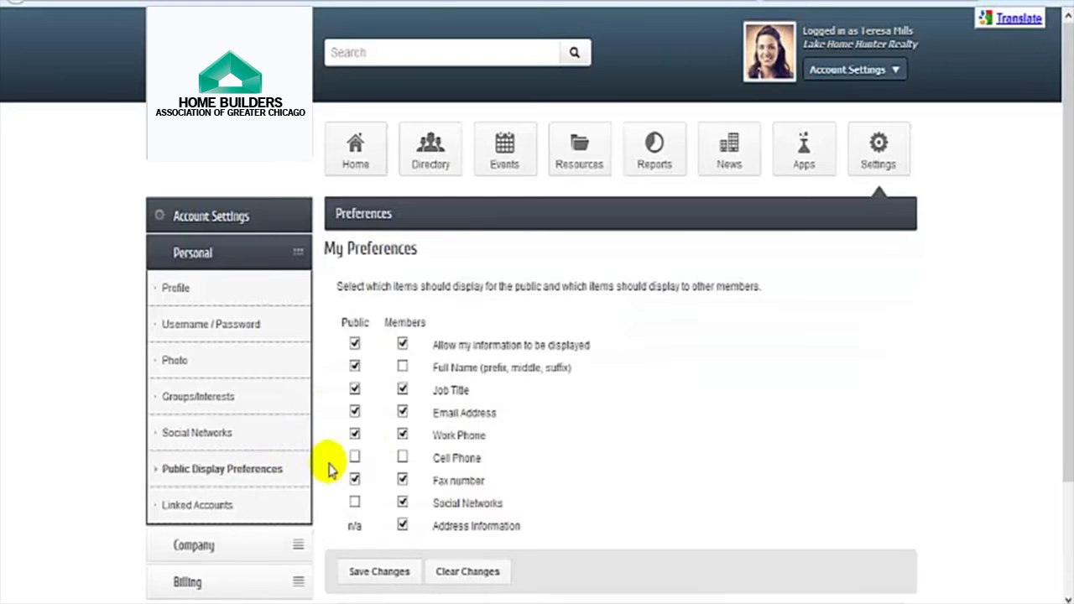
Step: Tick Public for Social Networks and save the display preferences
{"action": "left_click", "coordinate": [354, 502]}
{"action": "left_click", "coordinate": [380, 572]}
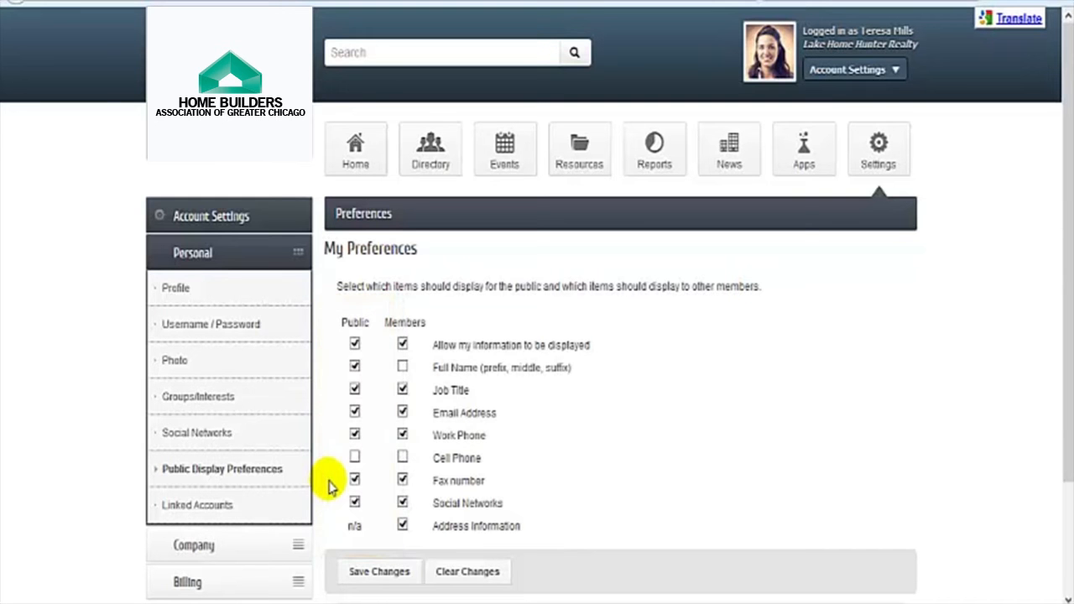
Step: Link the account to Facebook under Linked Accounts and log in through Facebook
{"action": "left_click", "coordinate": [212, 504]}
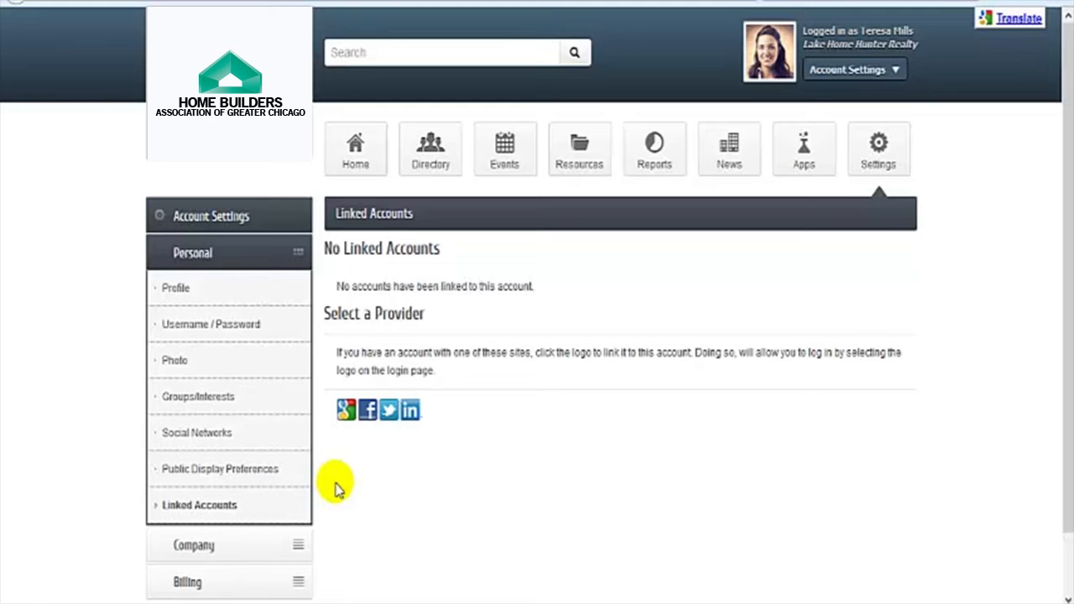
{"action": "left_click", "coordinate": [375, 424]}
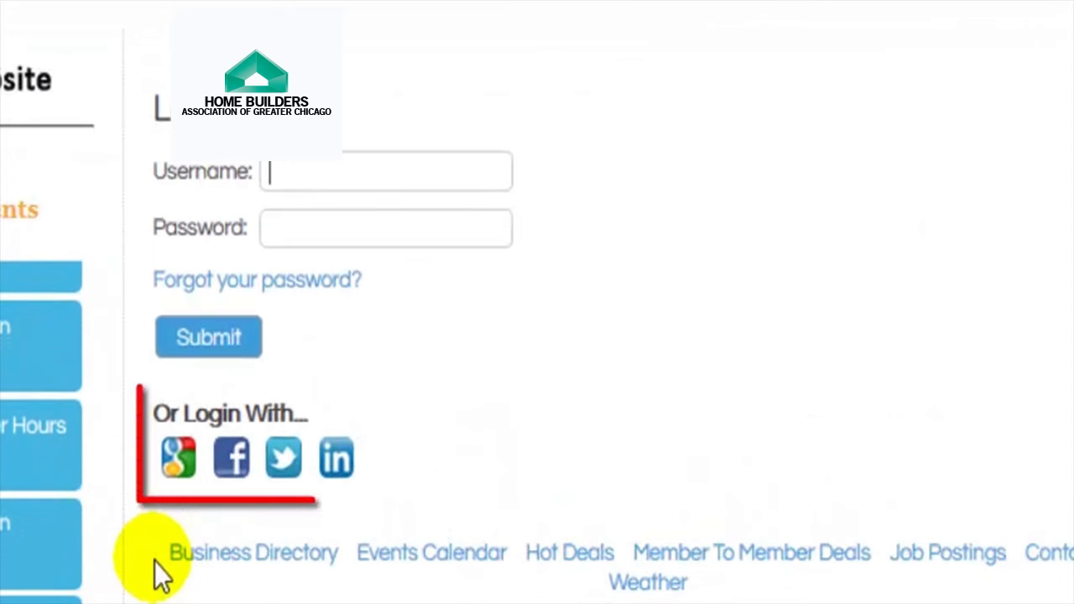
{"action": "left_click", "coordinate": [243, 461]}
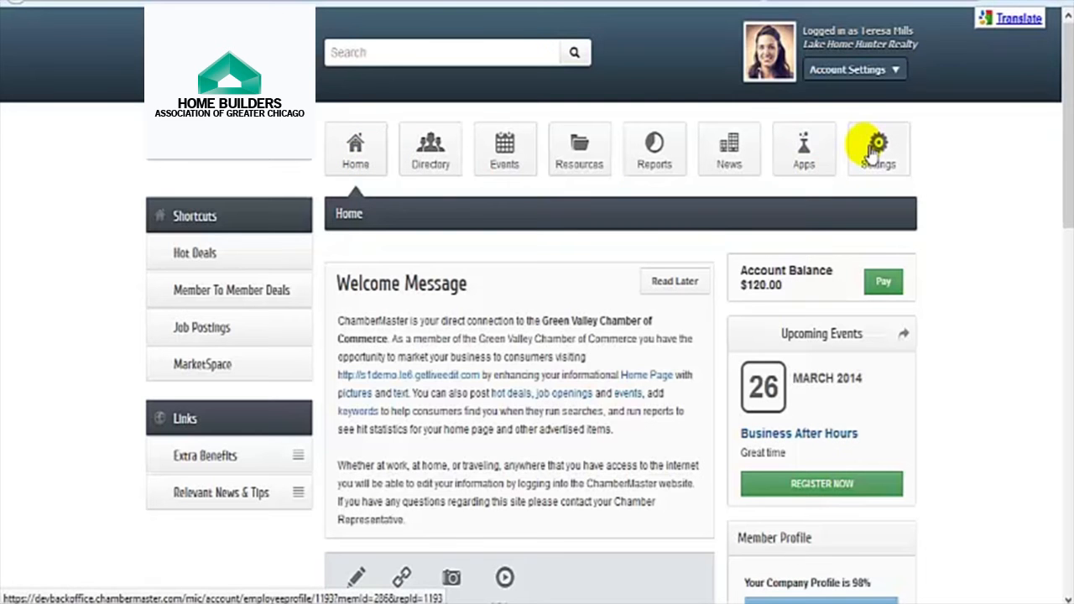
Step: Go from Account Settings to Company Information, then to Organization Information
{"action": "left_click", "coordinate": [896, 71]}
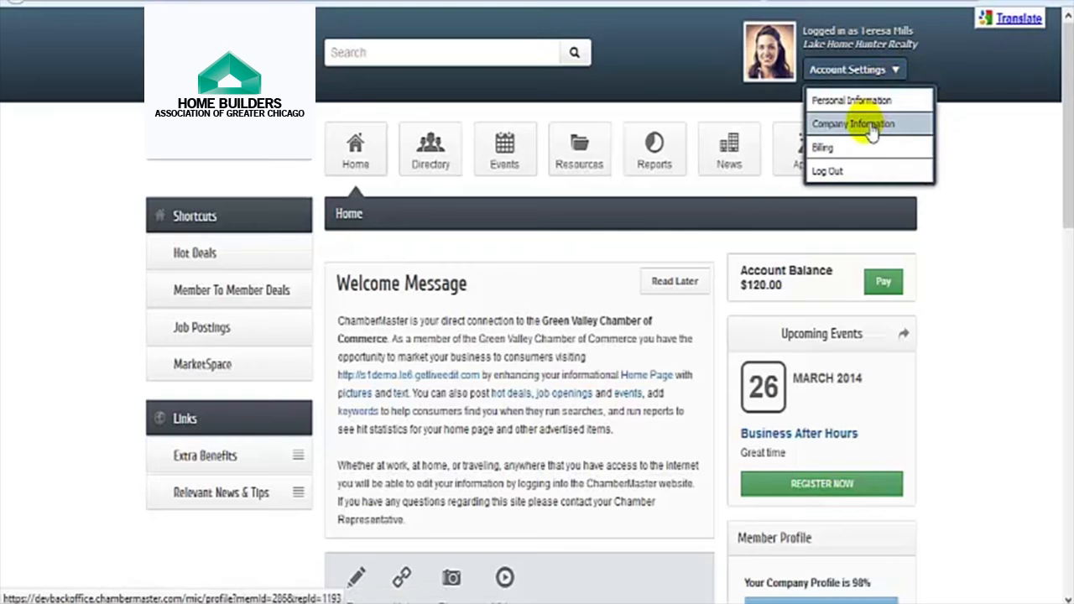
{"action": "left_click", "coordinate": [871, 126]}
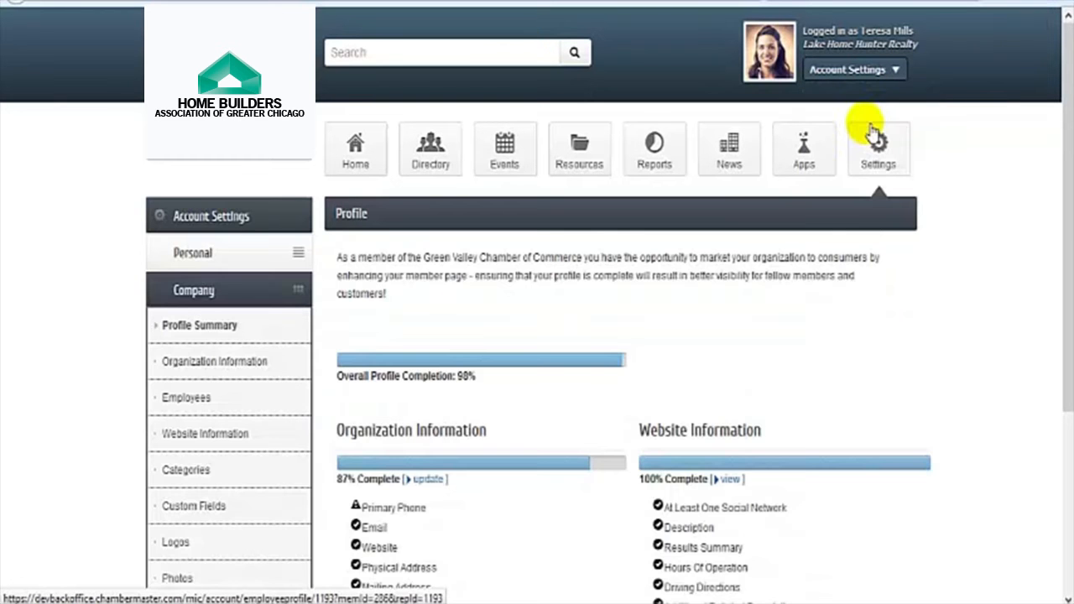
{"action": "left_click_drag", "start_coordinate": [1067, 103], "coordinate": [1048, 273]}
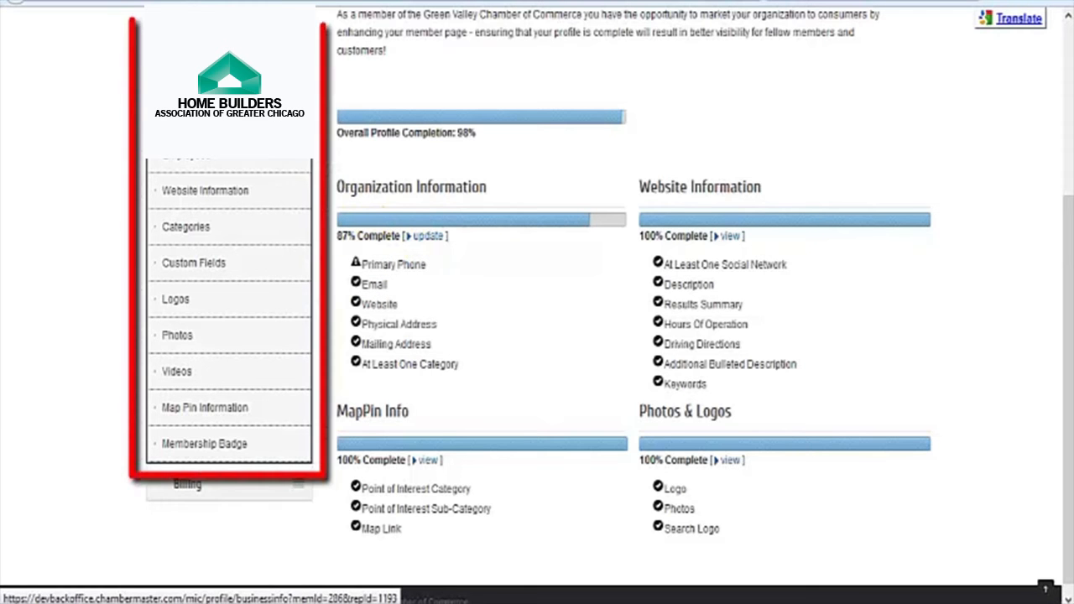
{"action": "left_click", "coordinate": [216, 118]}
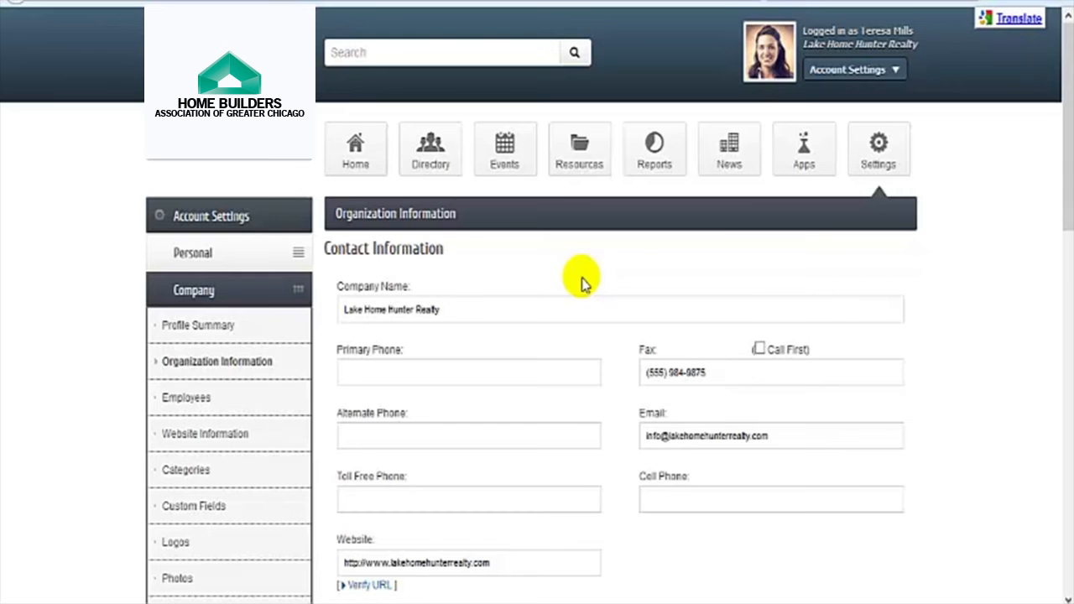
Step: Enter the company's primary phone number and review the address and billing sections
{"action": "scroll", "coordinate": [583, 283], "scroll_direction": "down", "scroll_amount": 3}
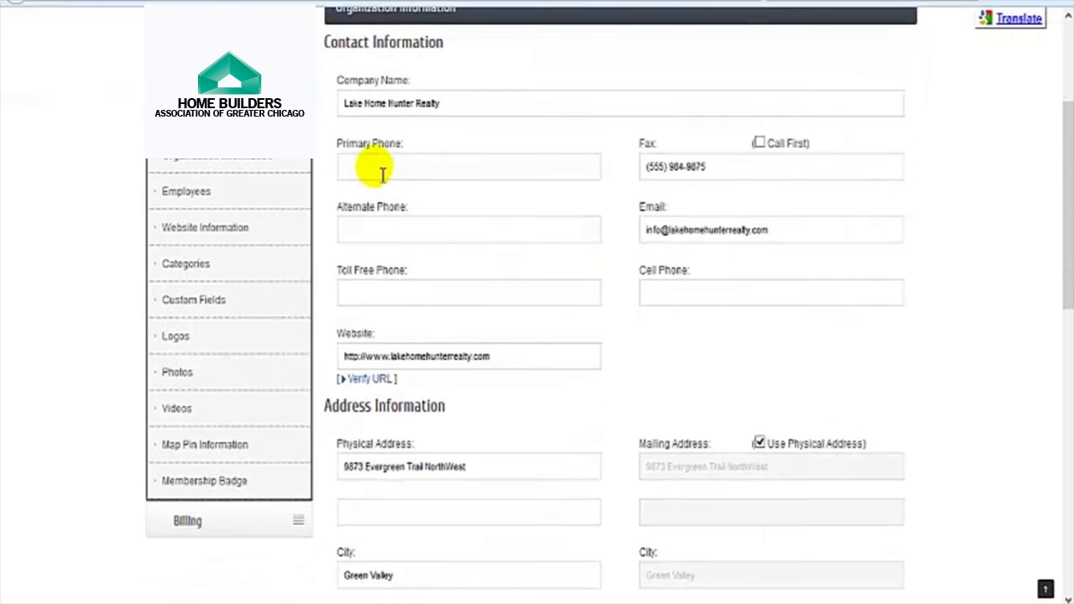
{"action": "left_click", "coordinate": [380, 172]}
{"action": "type", "text": "(555) 987-8515"}
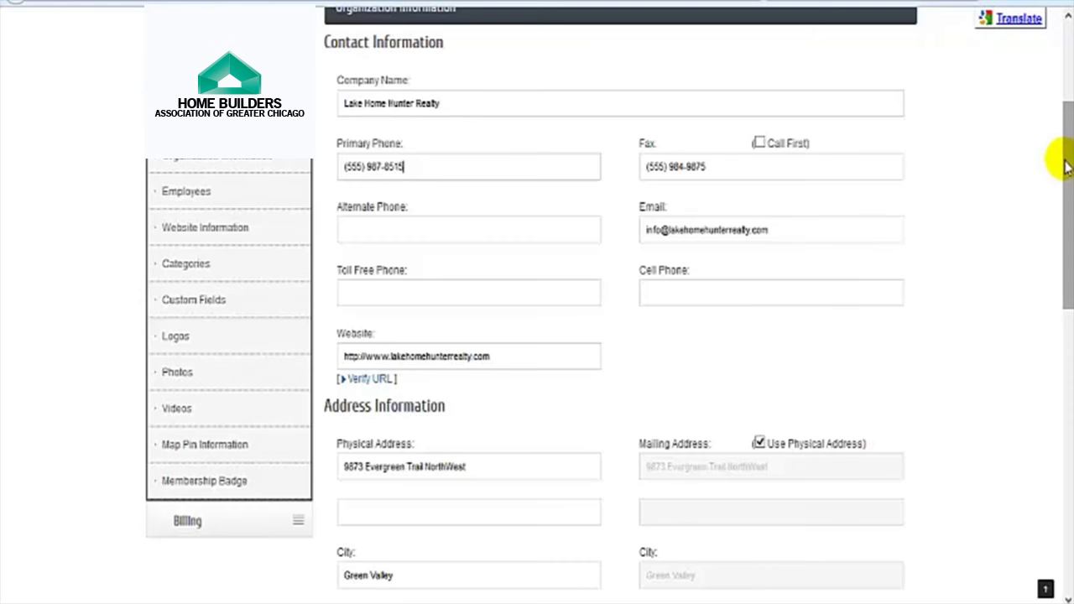
{"action": "scroll", "coordinate": [1065, 168], "scroll_direction": "down", "scroll_amount": 3}
{"action": "scroll", "coordinate": [609, 303], "scroll_direction": "down", "scroll_amount": 2}
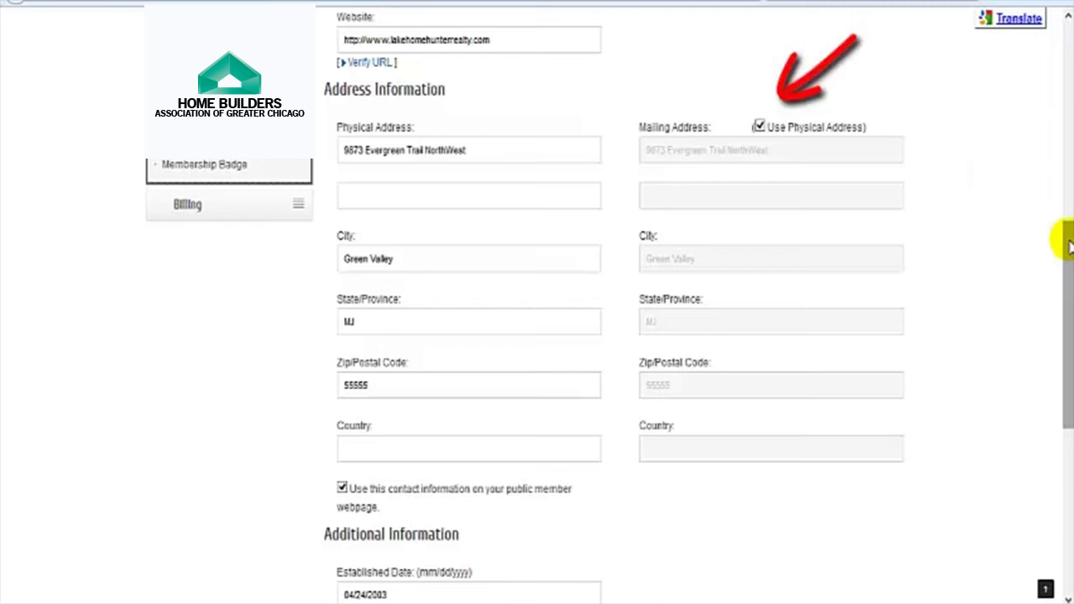
{"action": "left_click_drag", "start_coordinate": [1072, 240], "coordinate": [1066, 358]}
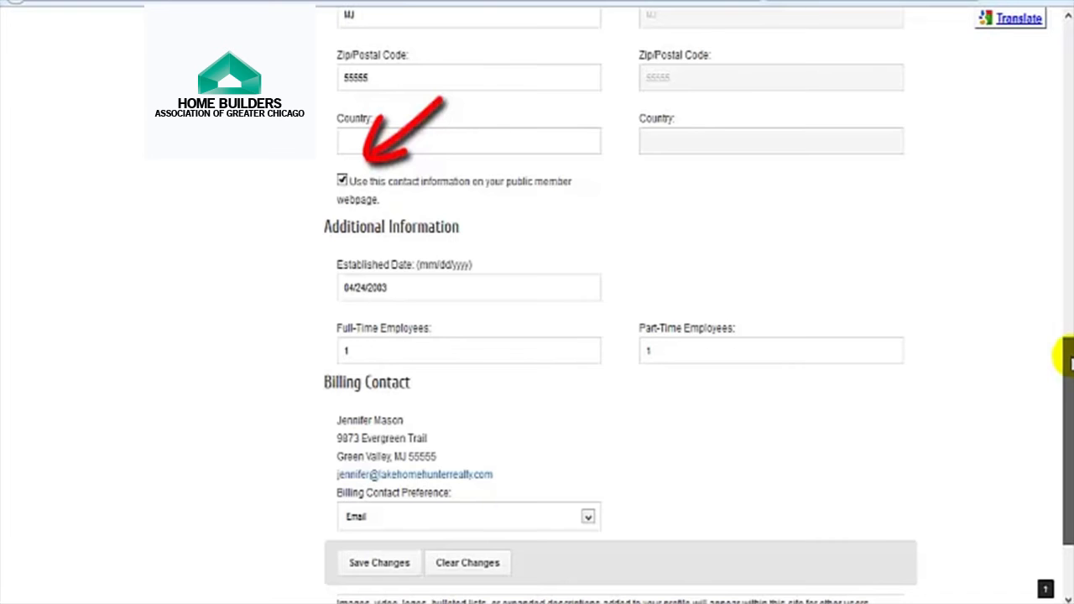
{"action": "left_click_drag", "start_coordinate": [1072, 362], "coordinate": [1072, 384]}
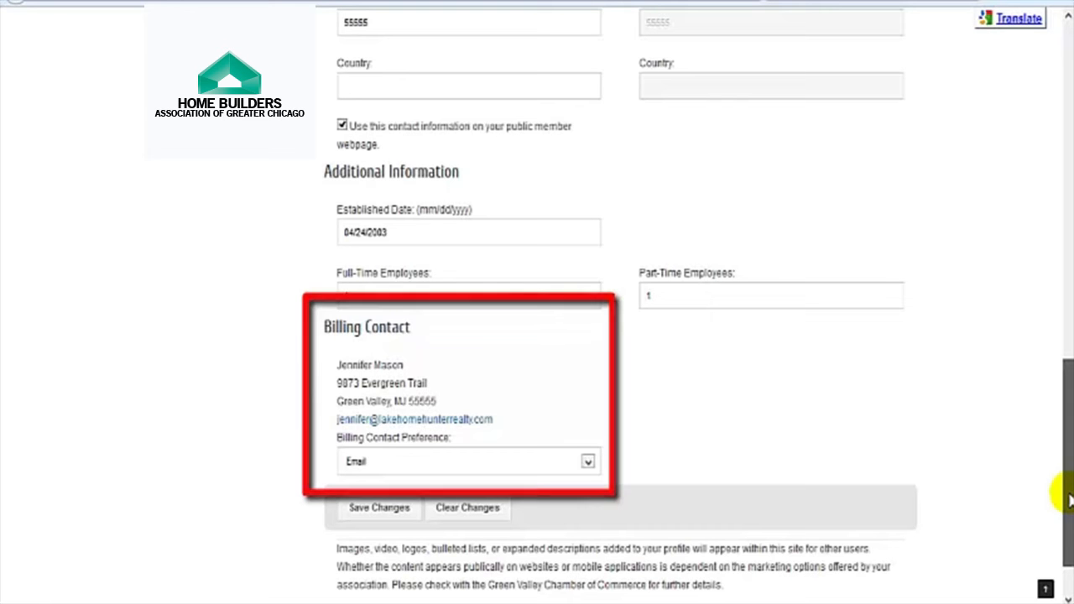
{"action": "scroll", "coordinate": [1058, 512], "scroll_direction": "up", "scroll_amount": 2}
{"action": "scroll", "coordinate": [1062, 235], "scroll_direction": "up", "scroll_amount": 6}
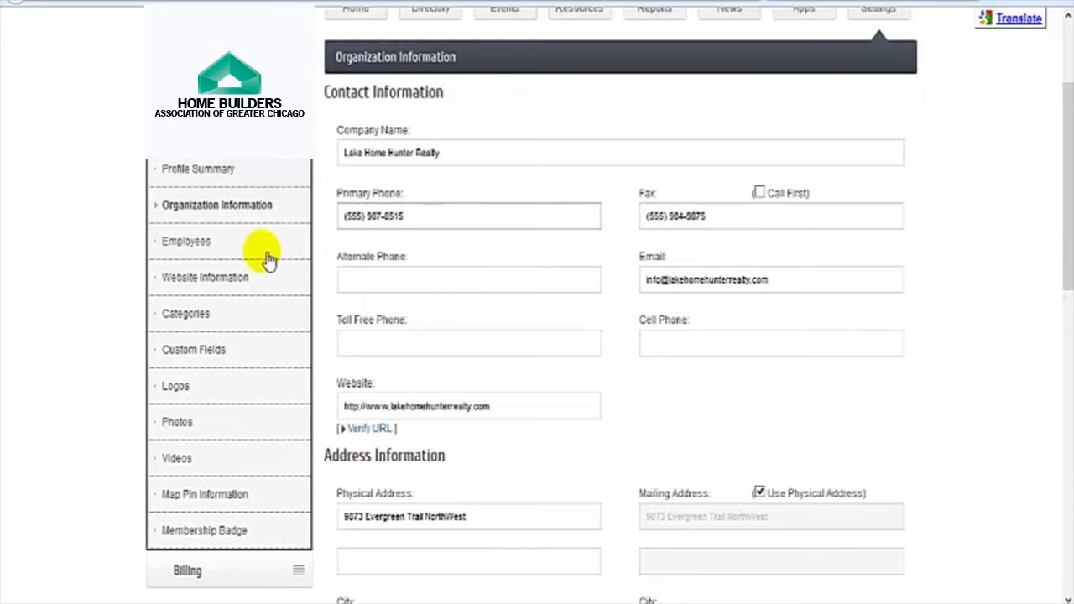
Step: Review the company's three employees, then go to Website Information
{"action": "left_click", "coordinate": [196, 249]}
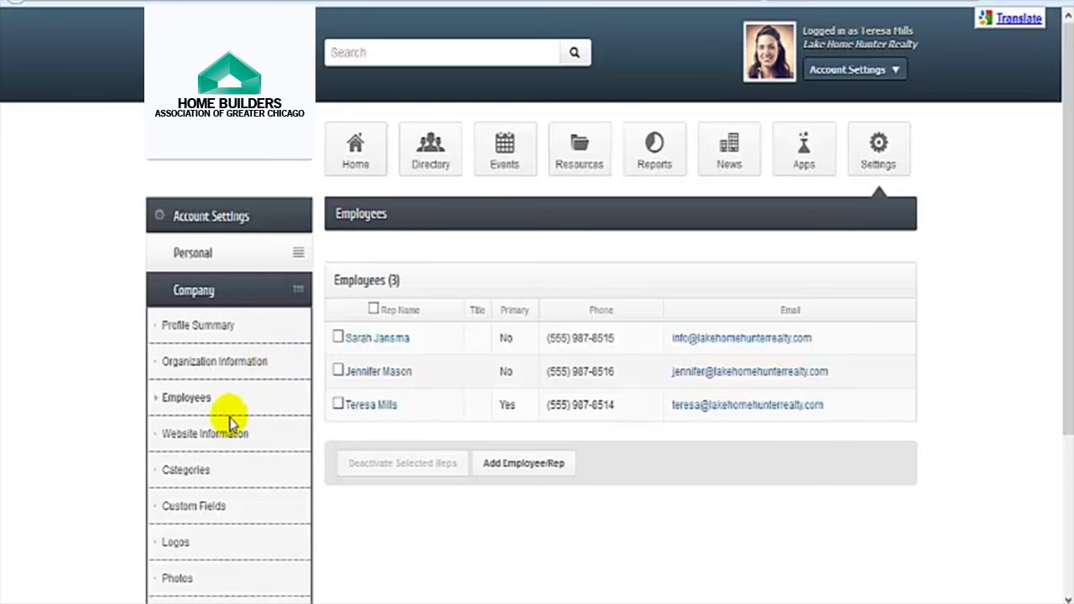
{"action": "left_click", "coordinate": [211, 440]}
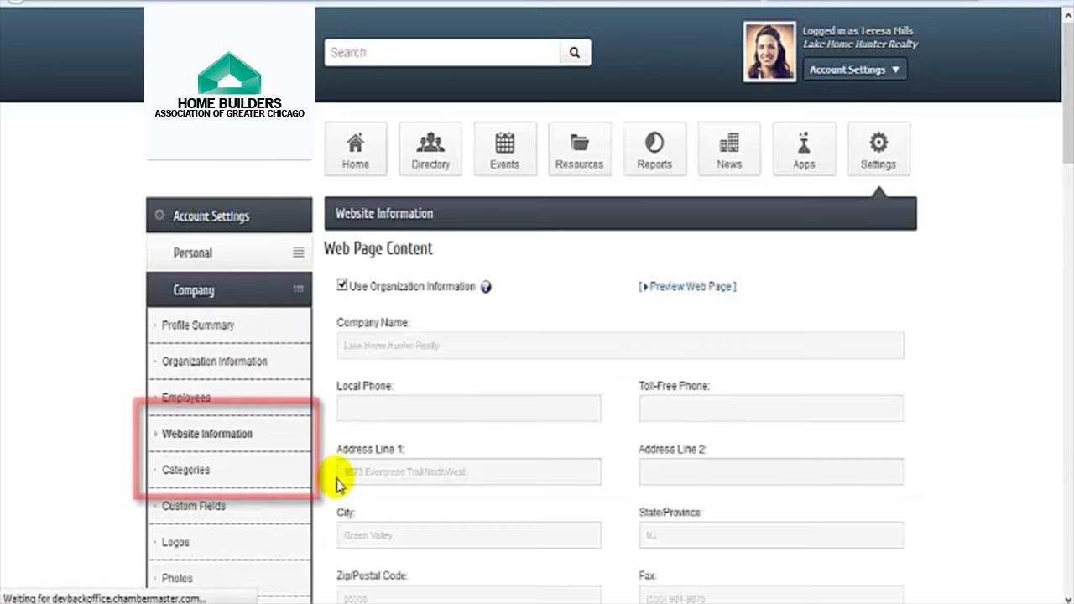
{"action": "scroll", "coordinate": [326, 464], "scroll_direction": "down", "scroll_amount": 1}
{"action": "scroll", "coordinate": [326, 464], "scroll_direction": "down", "scroll_amount": 1}
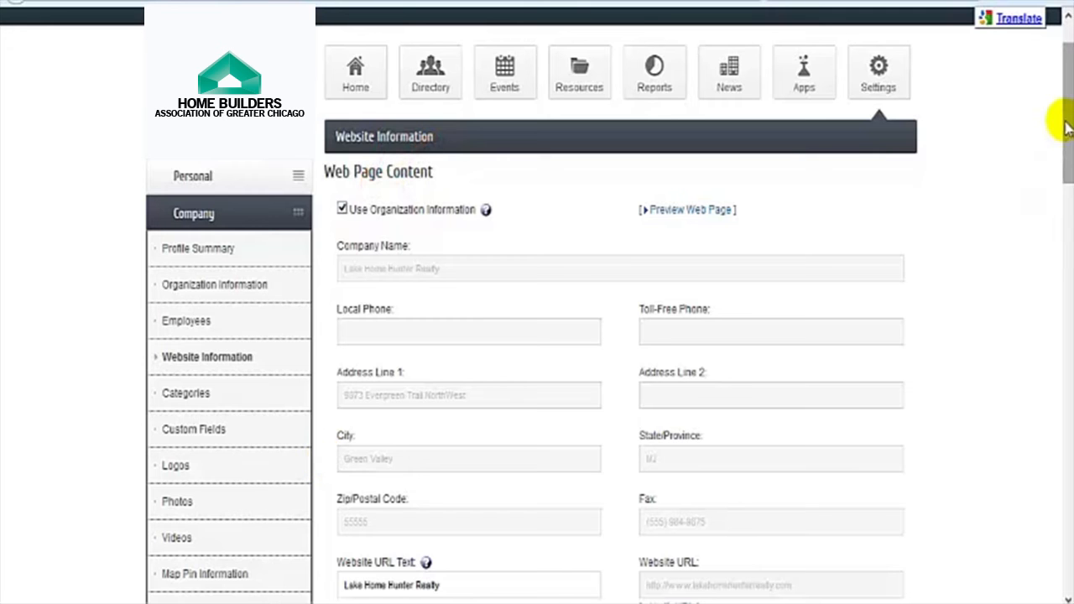
{"action": "left_click_drag", "start_coordinate": [1067, 104], "coordinate": [1067, 219]}
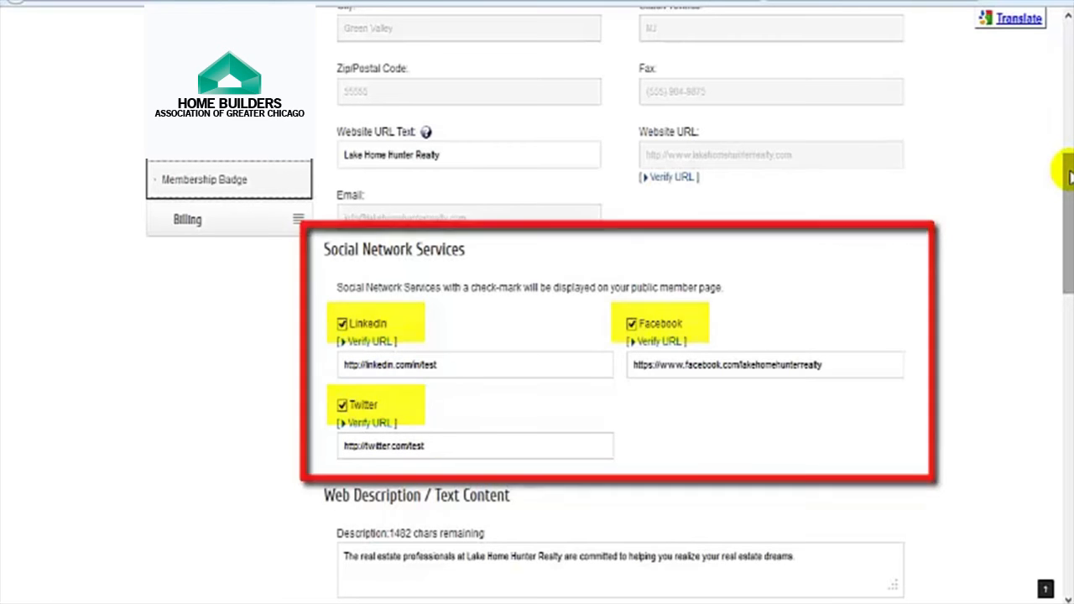
{"action": "left_click_drag", "start_coordinate": [1067, 172], "coordinate": [1055, 294]}
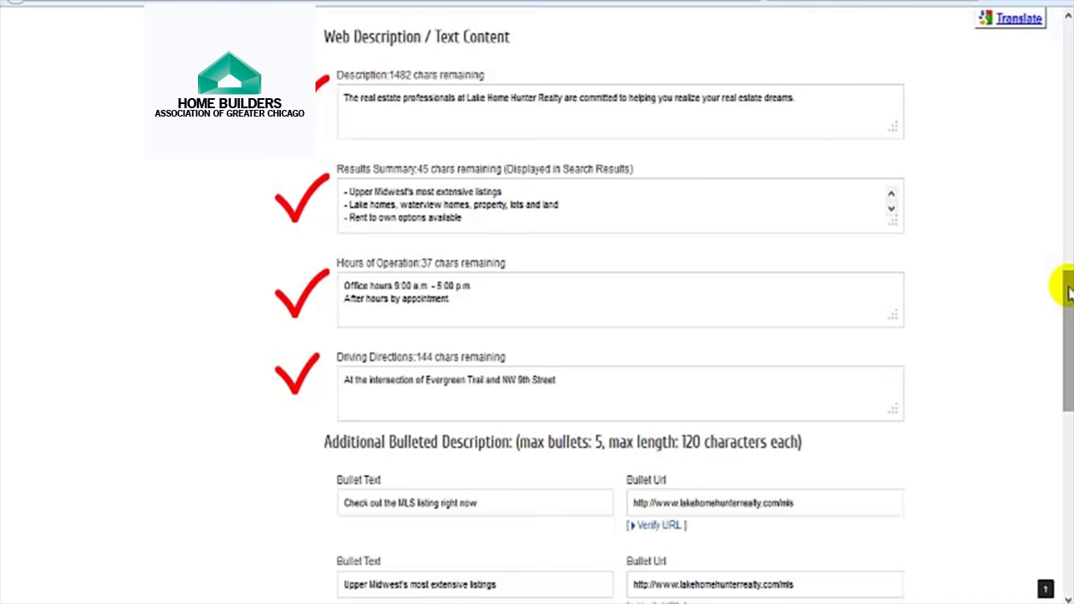
Step: Check the bullets and keywords like green valley and vacation, then save the website information
{"action": "left_click_drag", "start_coordinate": [1070, 290], "coordinate": [1051, 403]}
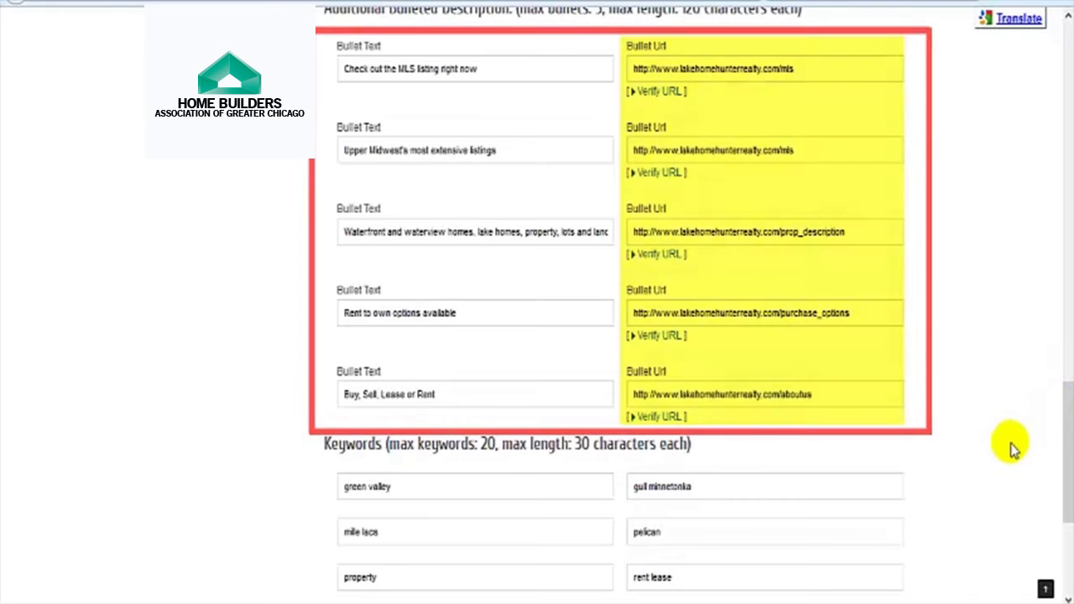
{"action": "mouse_move", "coordinate": [1065, 434]}
{"action": "left_mouse_down"}
{"action": "mouse_move", "coordinate": [1068, 493]}
{"action": "mouse_move", "coordinate": [1058, 504]}
{"action": "left_mouse_up"}
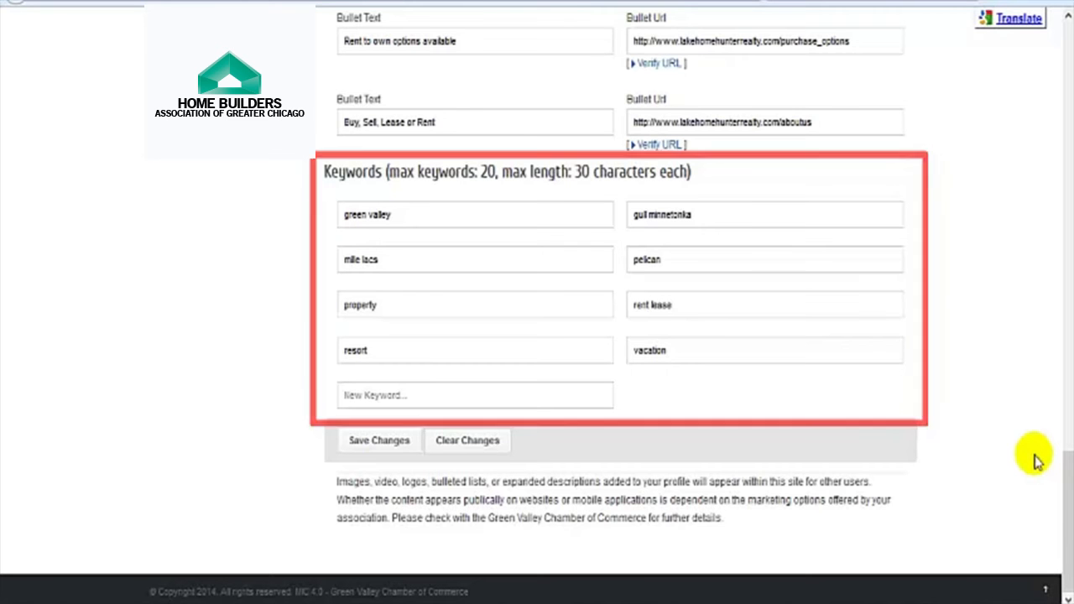
{"action": "left_click", "coordinate": [384, 448]}
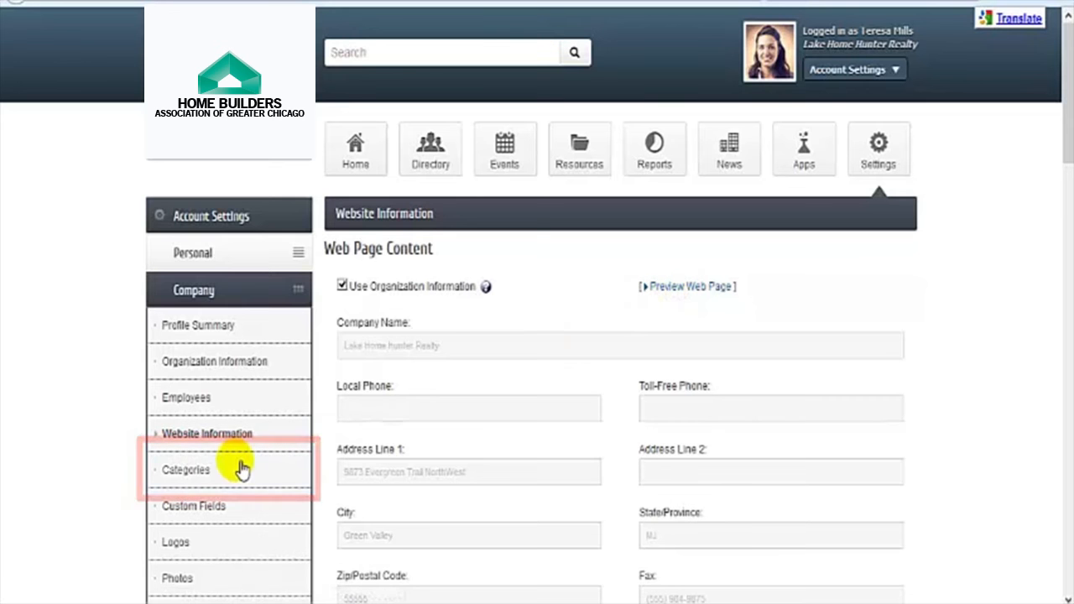
Step: Set custom fields Sector to 17 and Business District to 2
{"action": "left_click", "coordinate": [188, 472]}
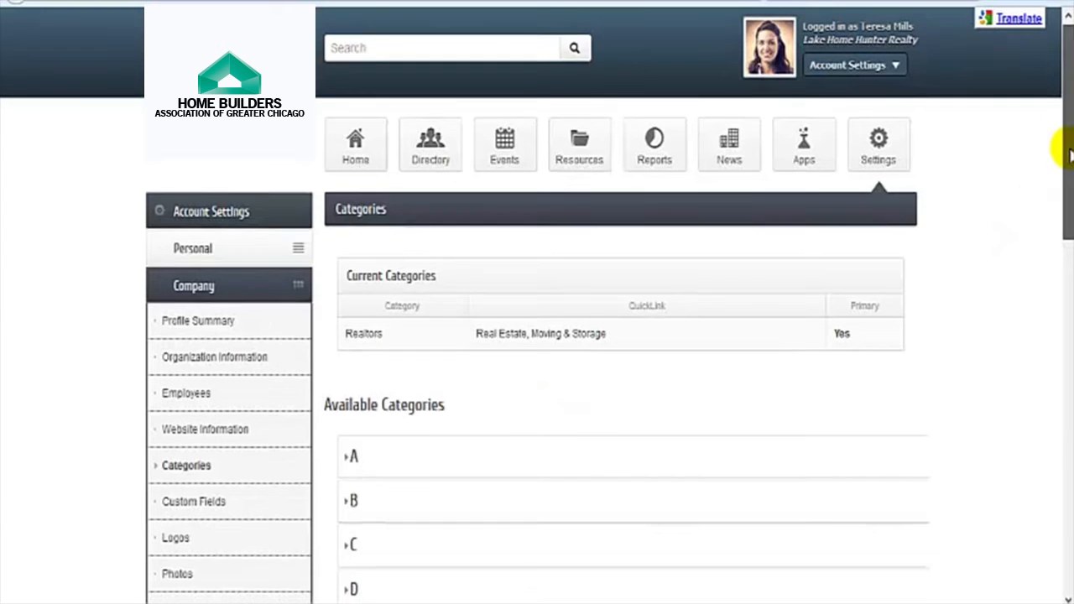
{"action": "left_click_drag", "start_coordinate": [1063, 148], "coordinate": [1055, 242]}
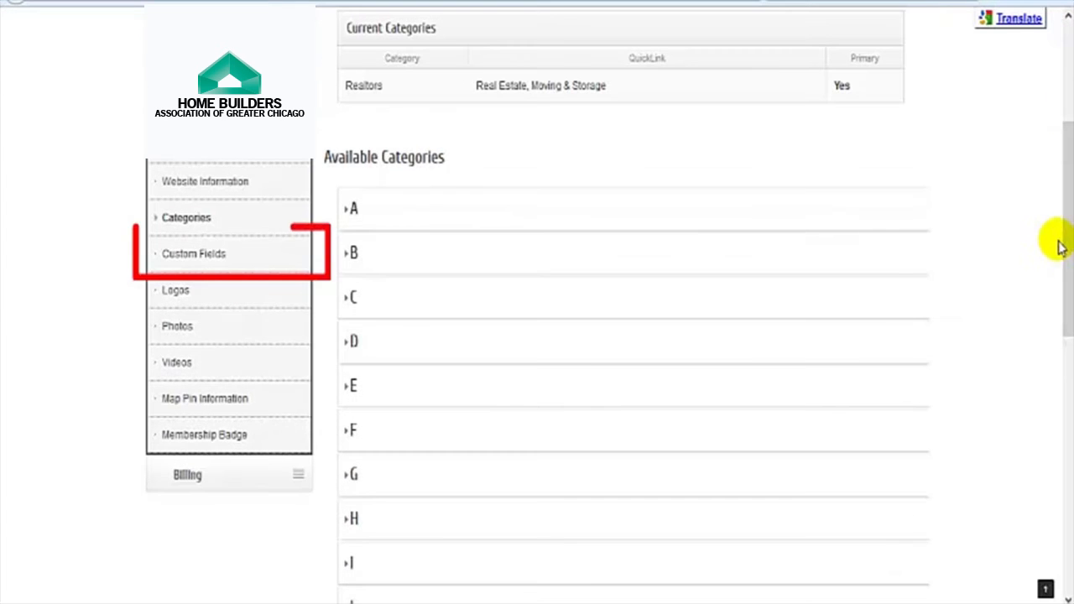
{"action": "left_click", "coordinate": [197, 262]}
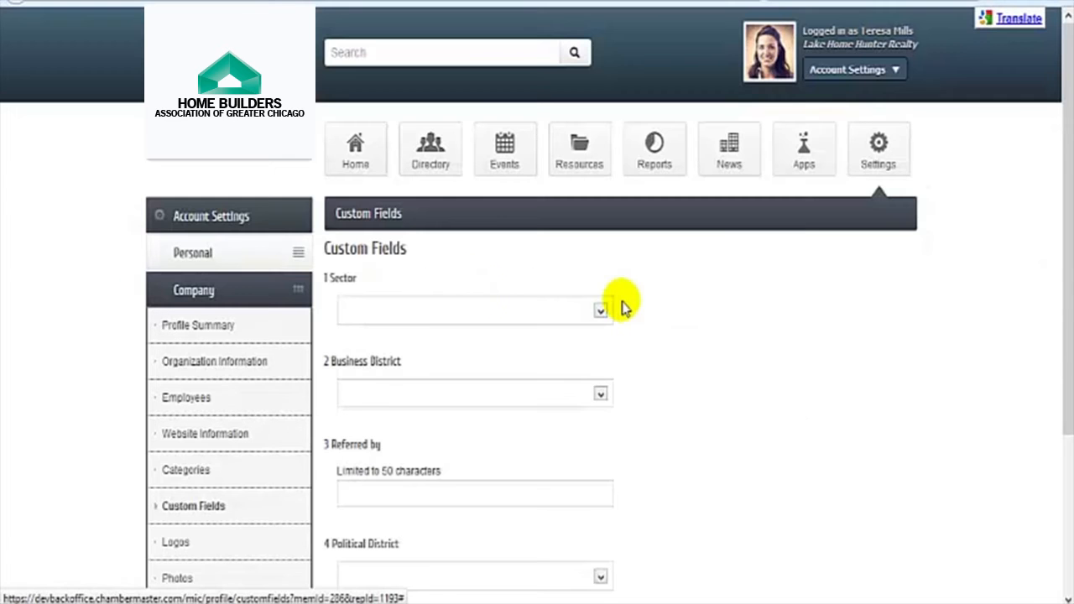
{"action": "scroll", "coordinate": [661, 306], "scroll_direction": "down", "scroll_amount": 3}
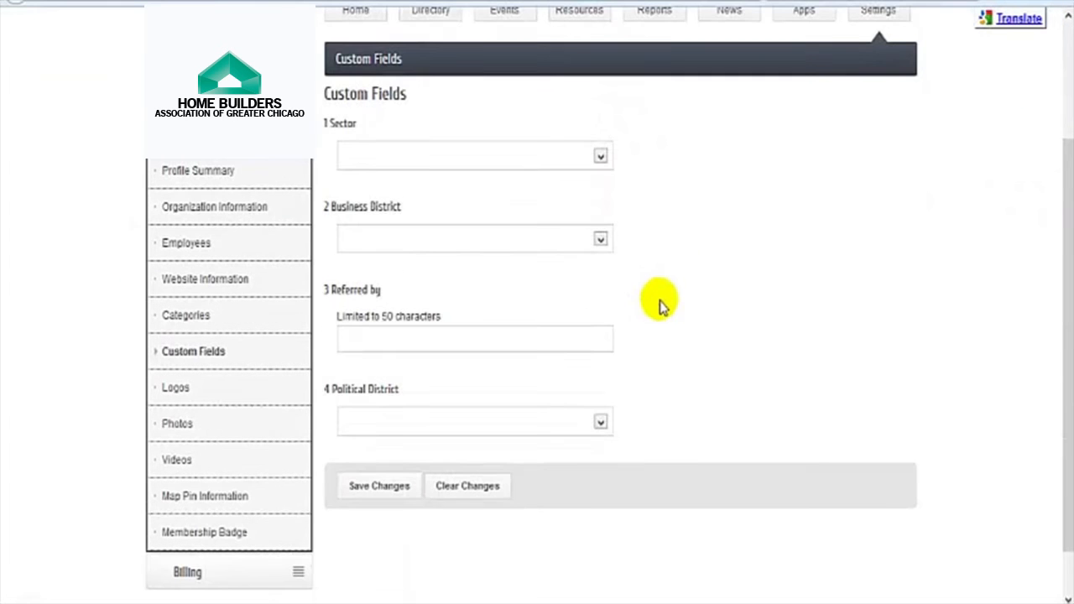
{"action": "left_click", "coordinate": [600, 159]}
{"action": "left_click", "coordinate": [593, 187]}
{"action": "left_click", "coordinate": [600, 239]}
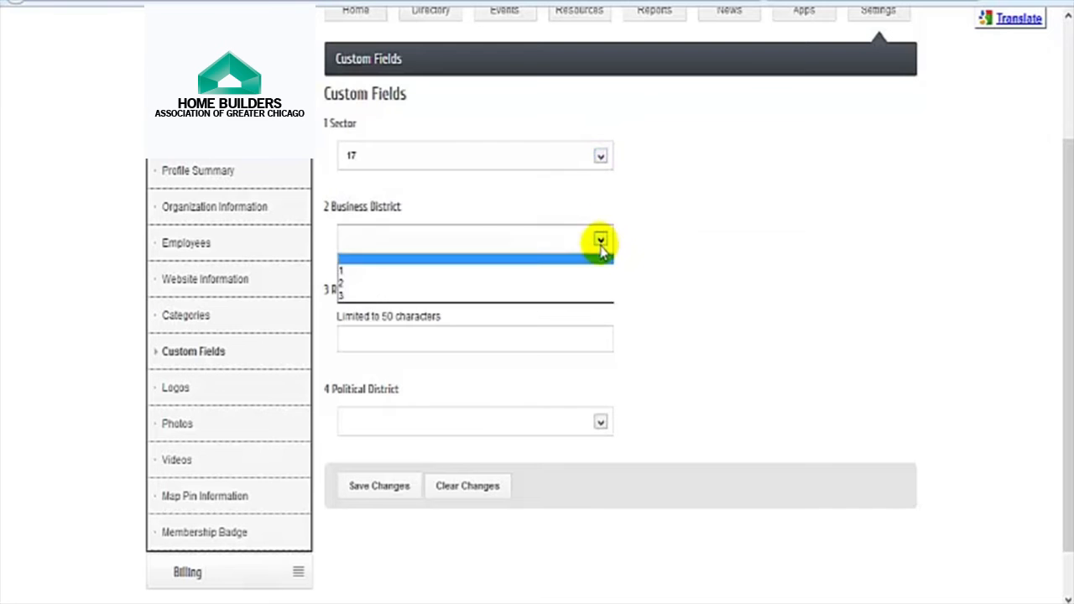
{"action": "left_click", "coordinate": [600, 285]}
Step: Enter the referrer's name, set Political District 4, and save the custom fields
{"action": "left_click", "coordinate": [388, 340]}
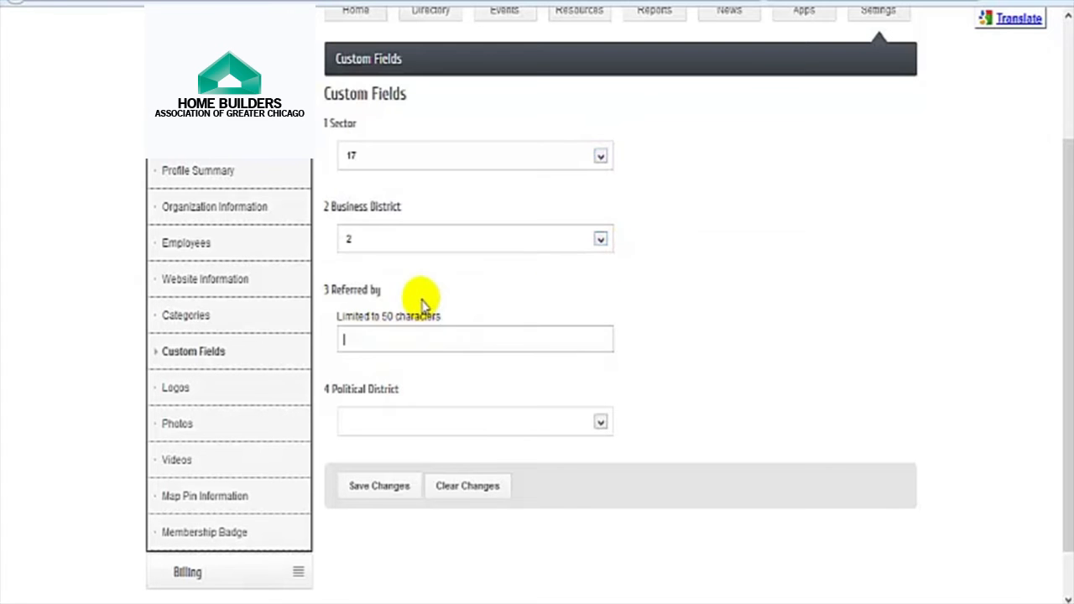
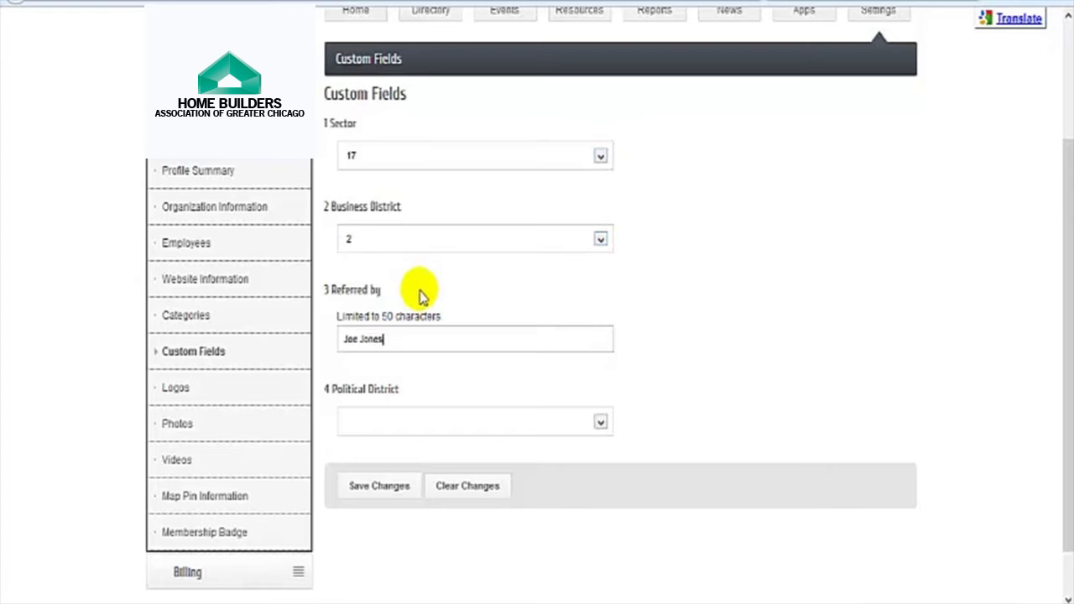
{"action": "left_click", "coordinate": [528, 428]}
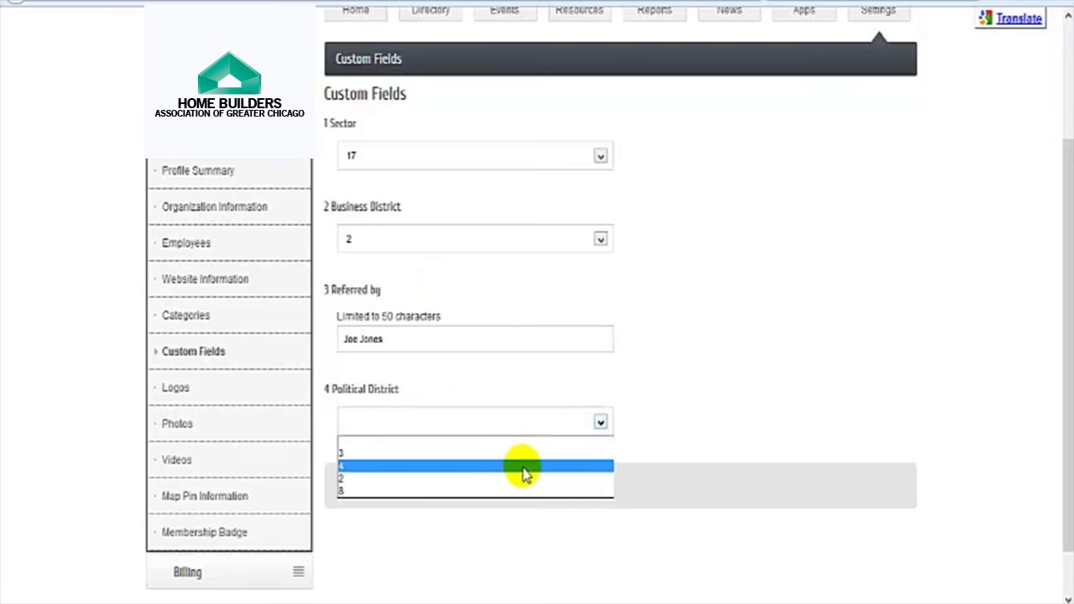
{"action": "left_click", "coordinate": [522, 475]}
{"action": "left_click", "coordinate": [379, 492]}
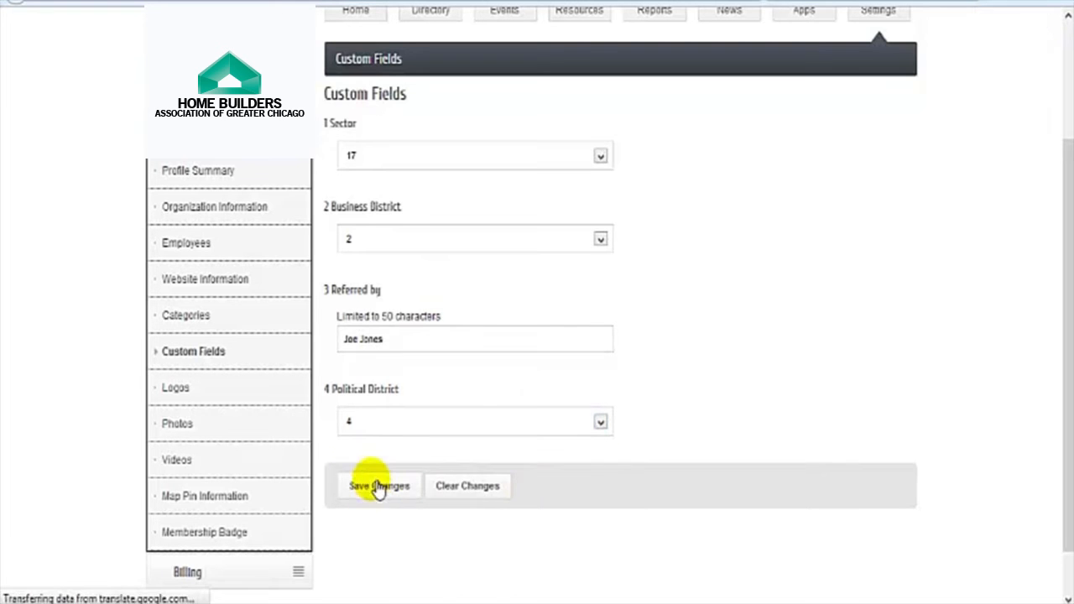
{"action": "scroll", "coordinate": [326, 438], "scroll_direction": "down", "scroll_amount": 3}
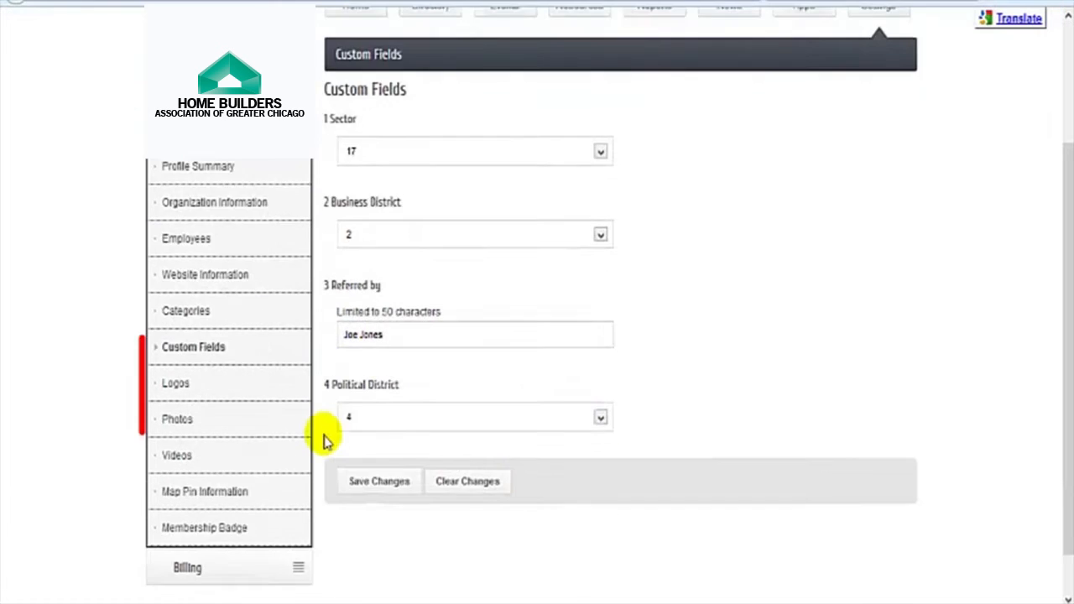
{"action": "left_click", "coordinate": [178, 369]}
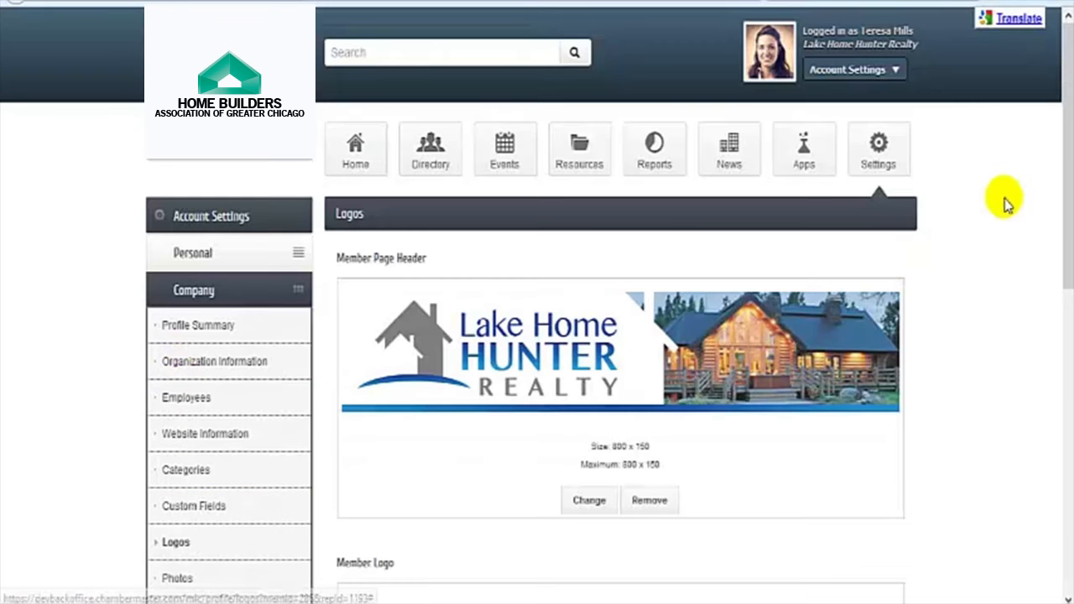
Step: Scroll through the header and member logos on the Logos page
{"action": "left_click_drag", "start_coordinate": [1061, 101], "coordinate": [1064, 195]}
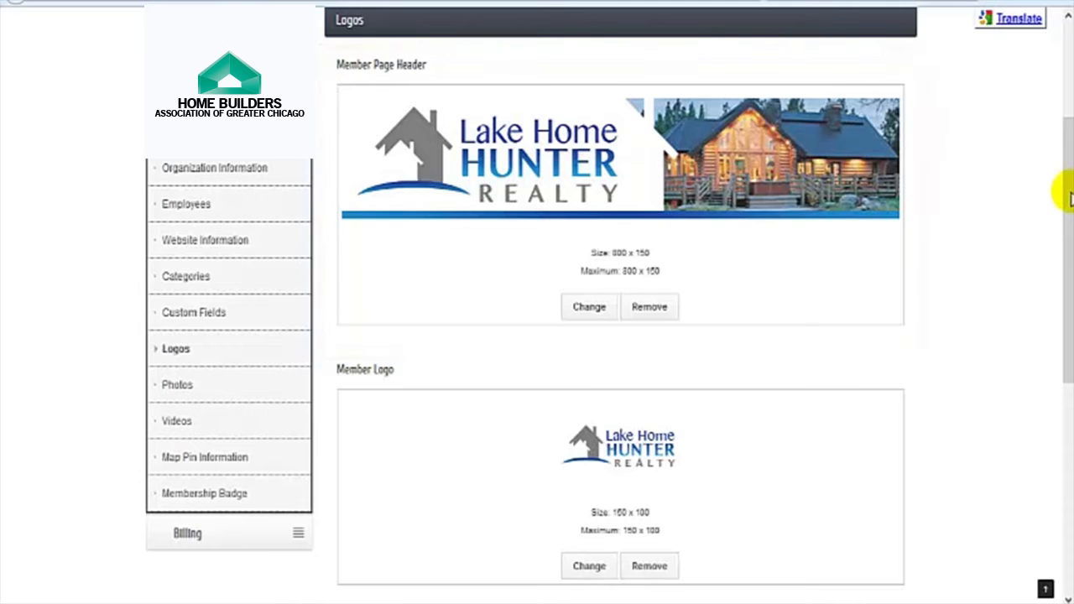
{"action": "left_click_drag", "start_coordinate": [1070, 197], "coordinate": [1058, 349]}
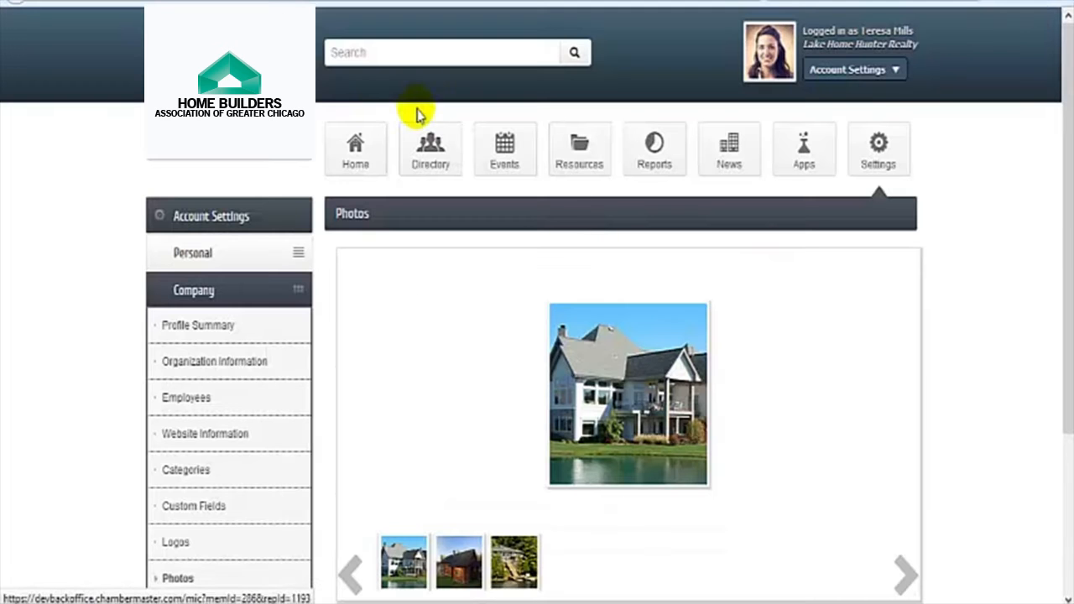
{"action": "left_click_drag", "start_coordinate": [1066, 195], "coordinate": [1062, 341]}
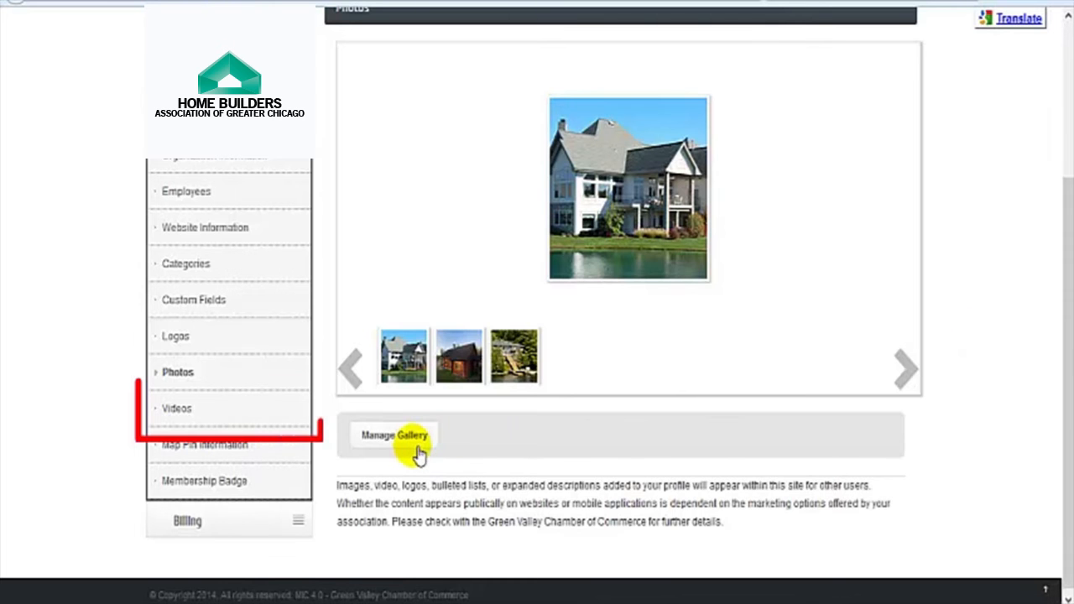
Step: Open the member's Videos page and scroll down to the Lake Home Hunter Realty video URL
{"action": "left_click", "coordinate": [186, 420]}
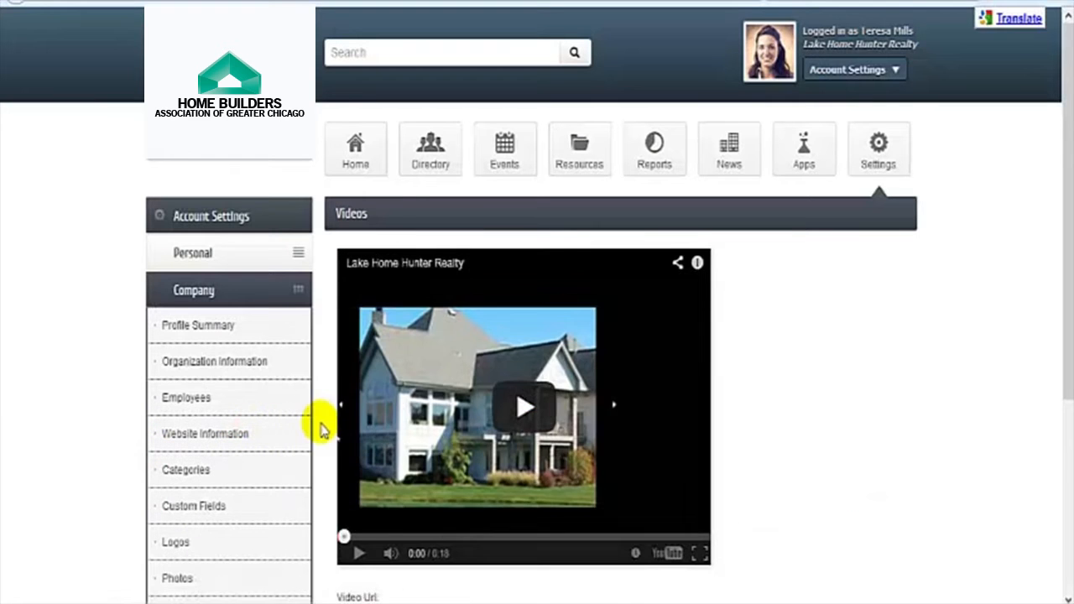
{"action": "scroll", "coordinate": [319, 428], "scroll_direction": "down", "scroll_amount": 3}
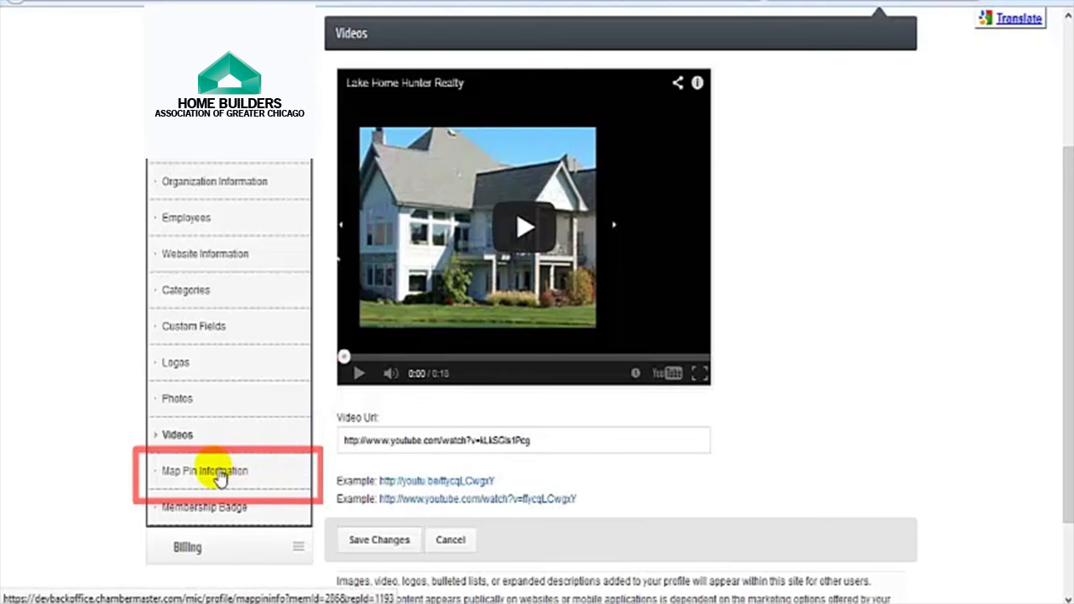
Step: On the Map Pin Information page, nudge the business's map pin slightly southwest
{"action": "left_click", "coordinate": [298, 467]}
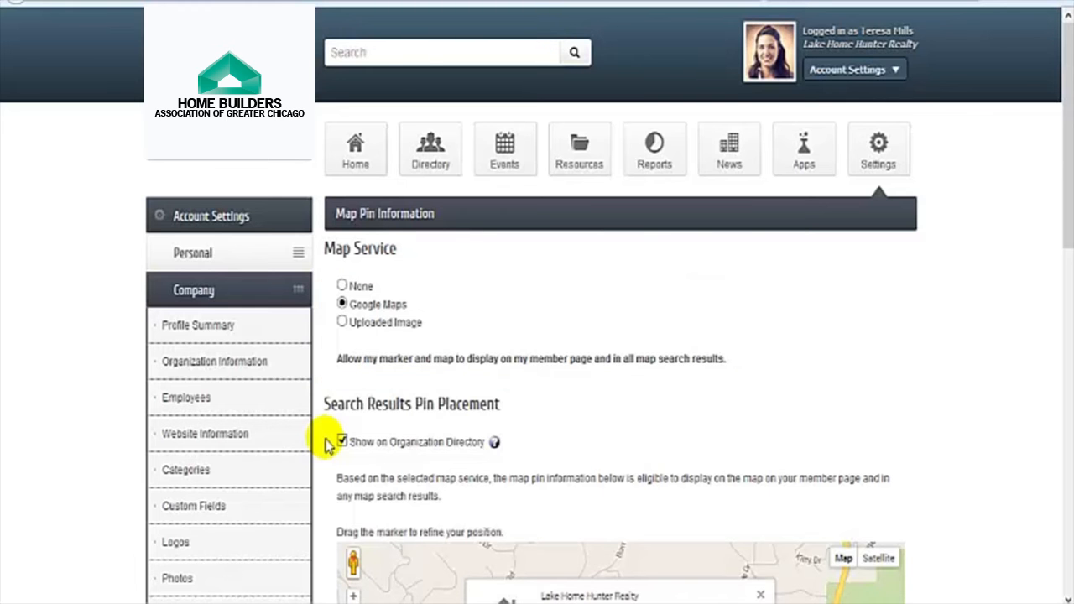
{"action": "scroll", "coordinate": [328, 444], "scroll_direction": "down", "scroll_amount": 3}
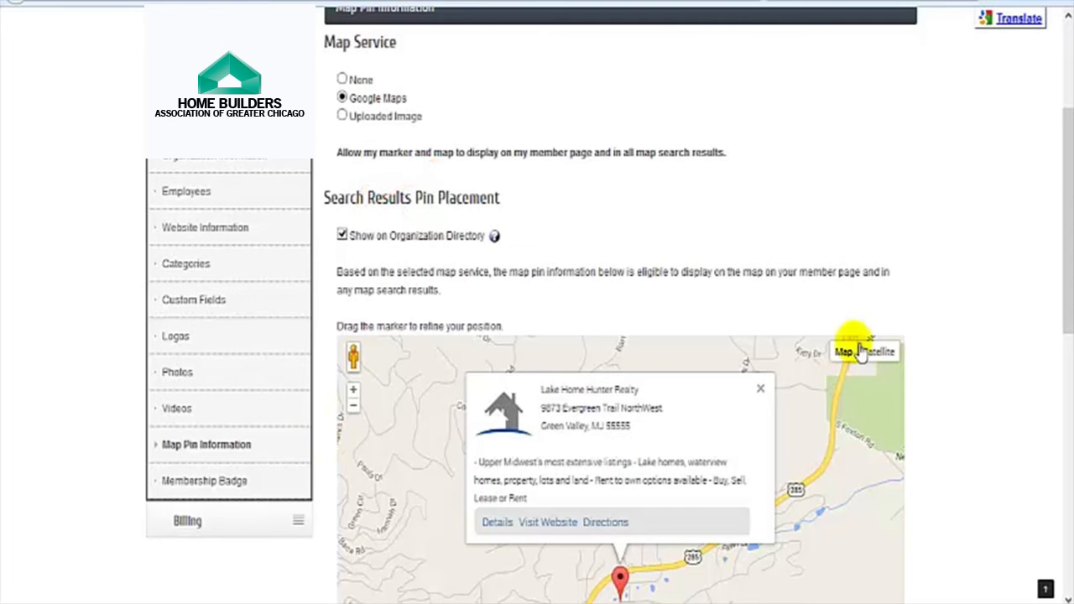
{"action": "mouse_move", "coordinate": [1067, 180]}
{"action": "left_mouse_down"}
{"action": "mouse_move", "coordinate": [1048, 233]}
{"action": "mouse_move", "coordinate": [1064, 262]}
{"action": "mouse_move", "coordinate": [1055, 277]}
{"action": "left_mouse_up"}
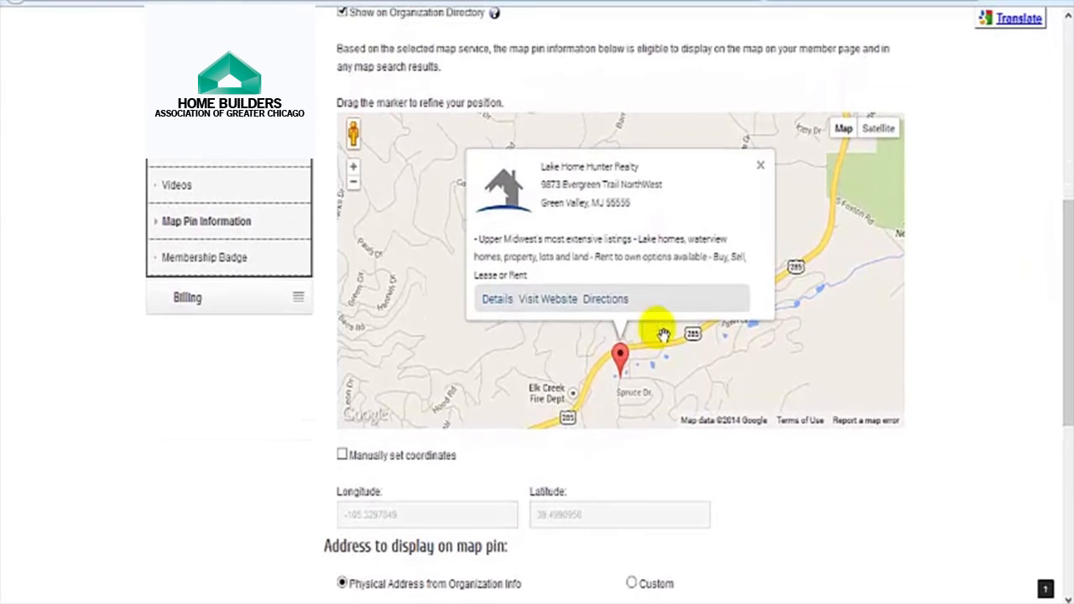
{"action": "left_click_drag", "start_coordinate": [625, 360], "coordinate": [587, 359]}
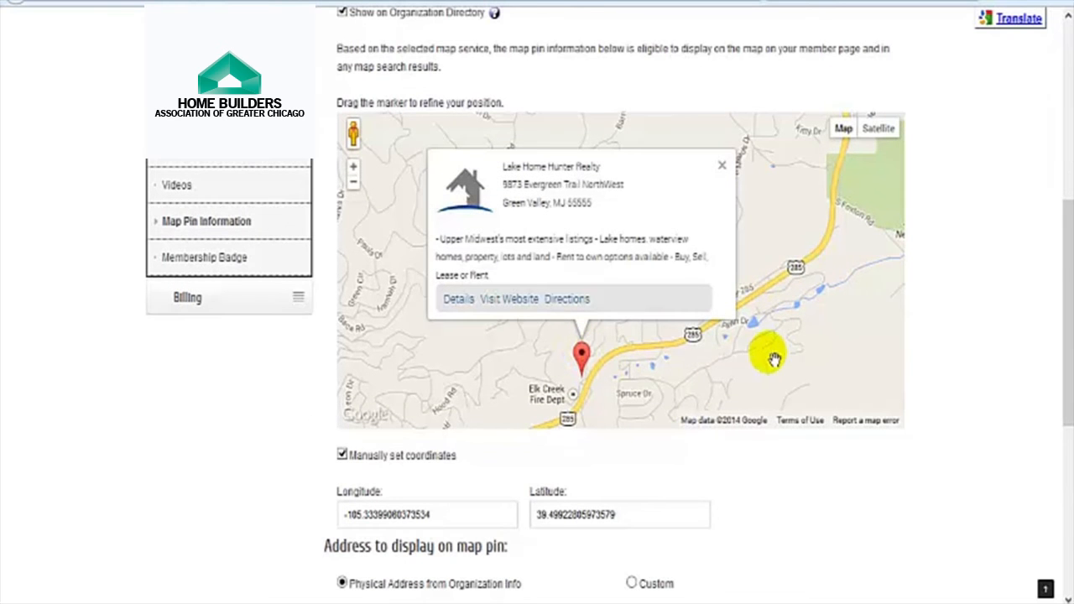
{"action": "left_click_drag", "start_coordinate": [1064, 231], "coordinate": [1056, 366]}
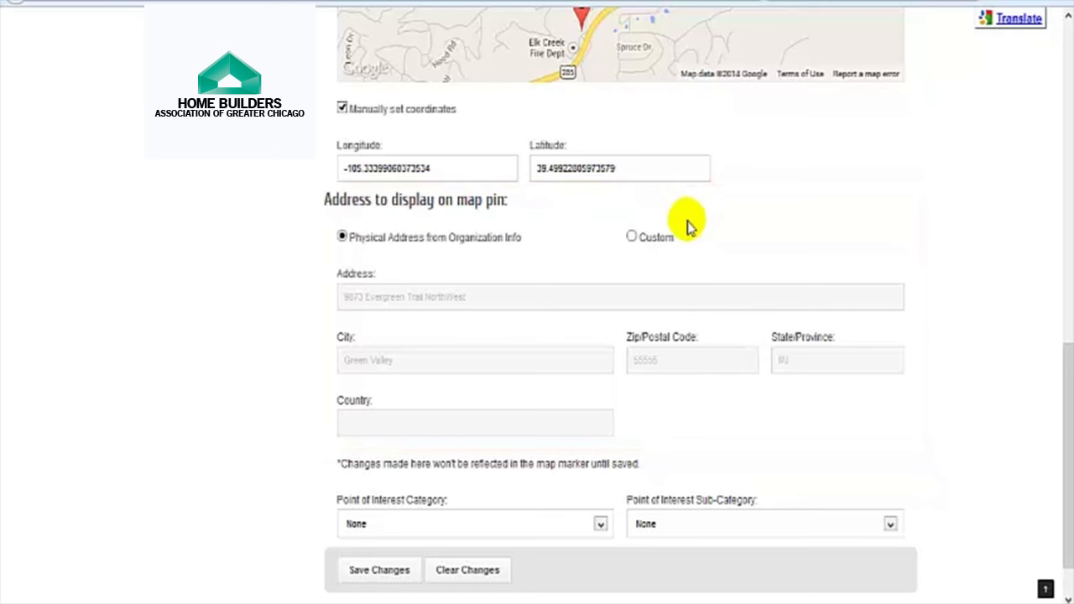
Step: Set the point of interest category to Professional Services and save the map pin
{"action": "left_click", "coordinate": [601, 524]}
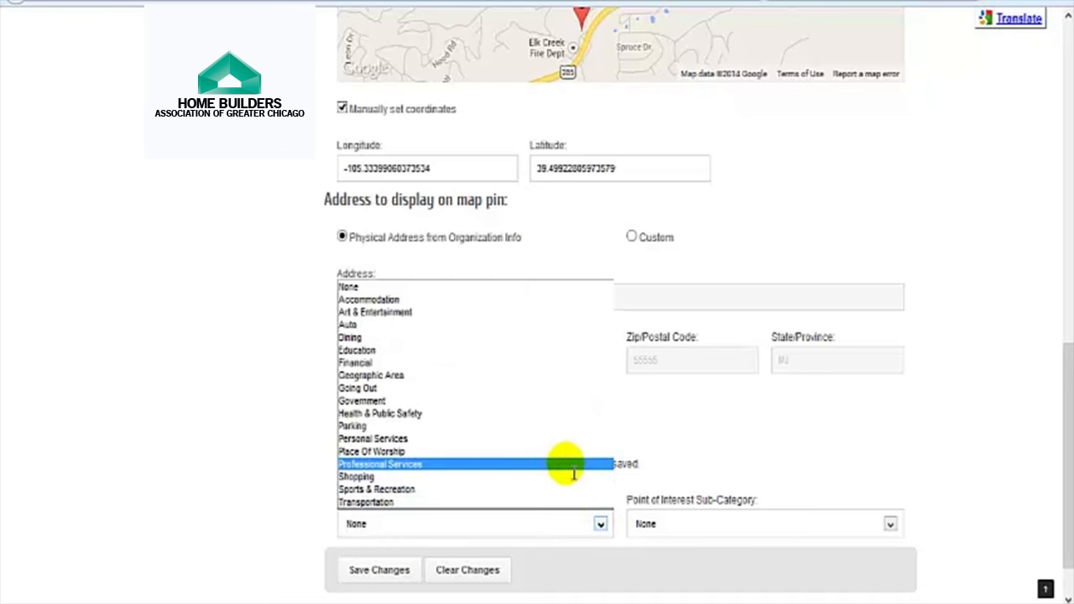
{"action": "left_click", "coordinate": [573, 467]}
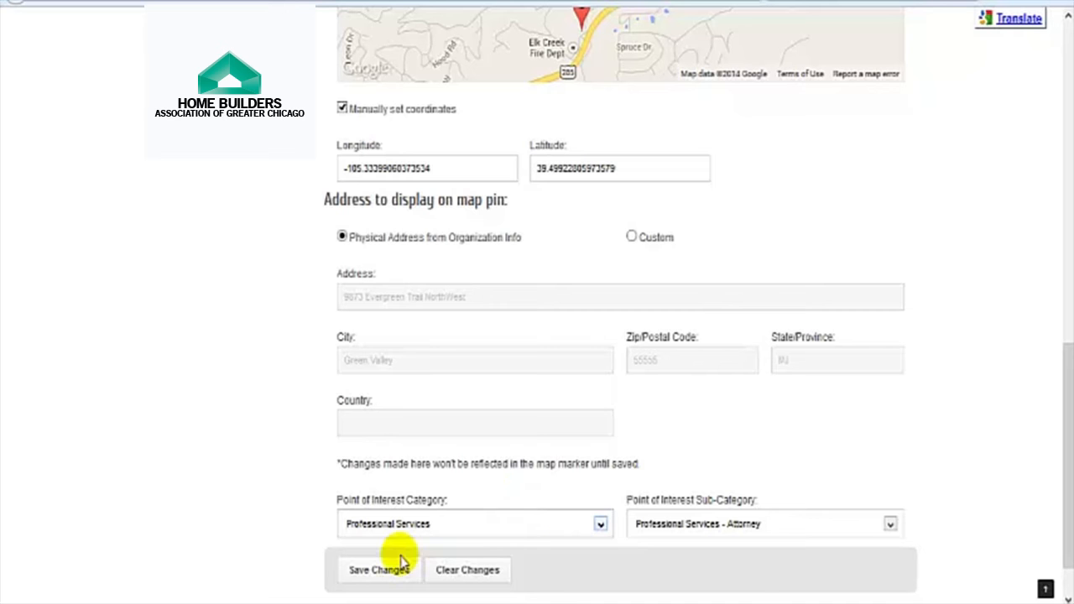
{"action": "left_click", "coordinate": [378, 570]}
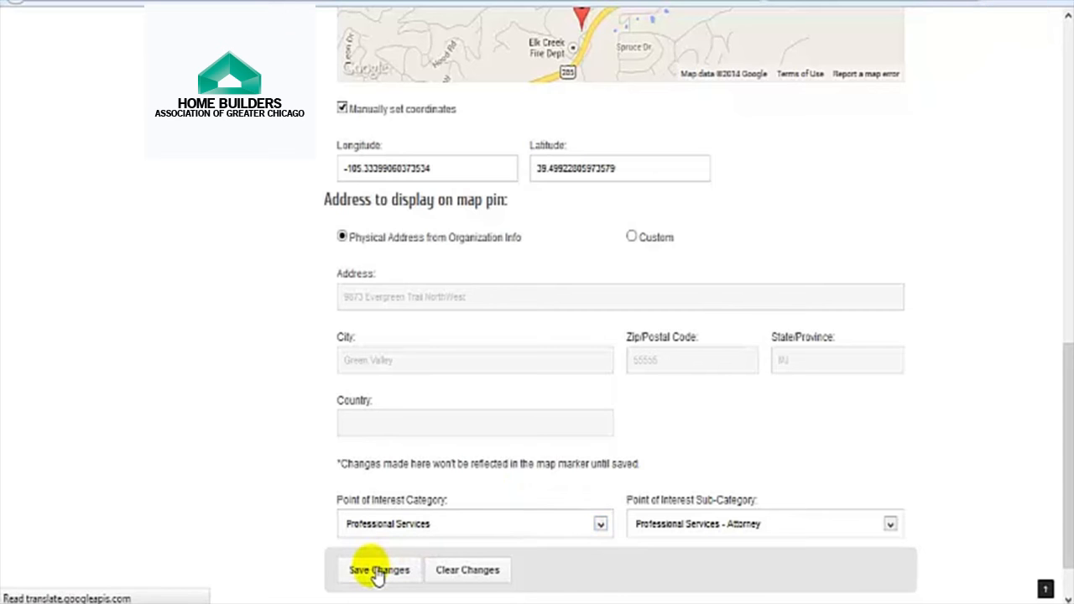
Step: Scroll the Company menu down and go to the Membership Badge page
{"action": "scroll", "coordinate": [328, 455], "scroll_direction": "down", "scroll_amount": 1}
{"action": "scroll", "coordinate": [328, 455], "scroll_direction": "down", "scroll_amount": 2}
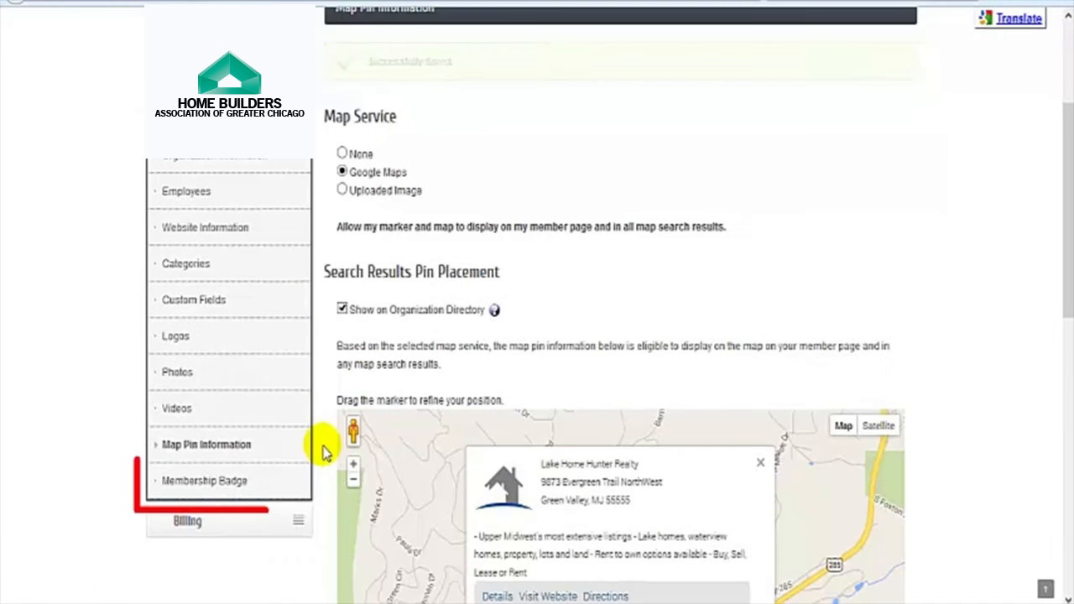
{"action": "left_click", "coordinate": [201, 485]}
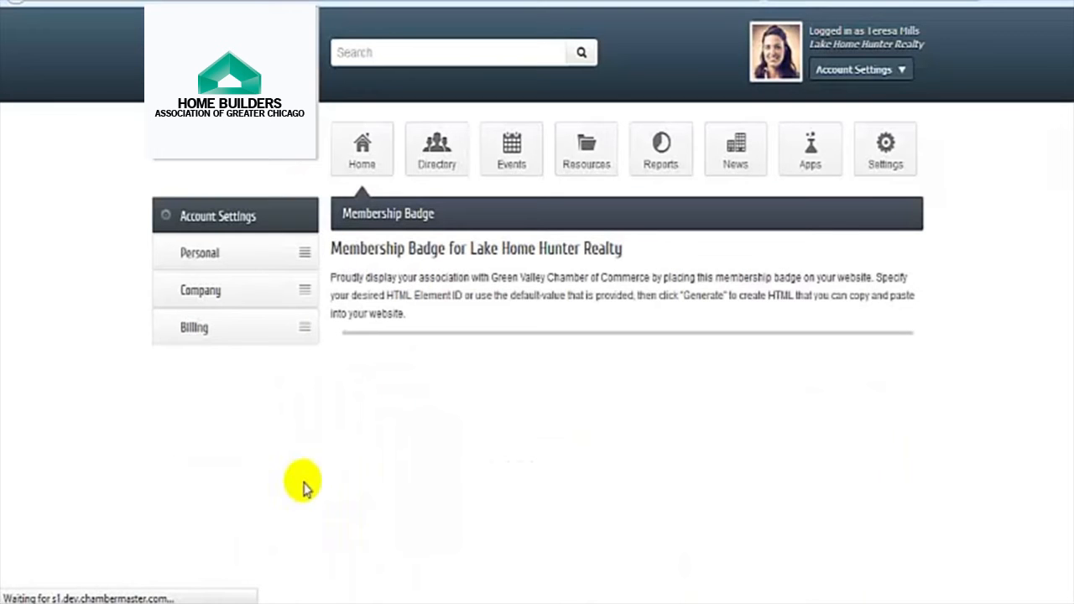
Step: Generate the membership badge HTML, select all of it and copy it
{"action": "left_click", "coordinate": [368, 429]}
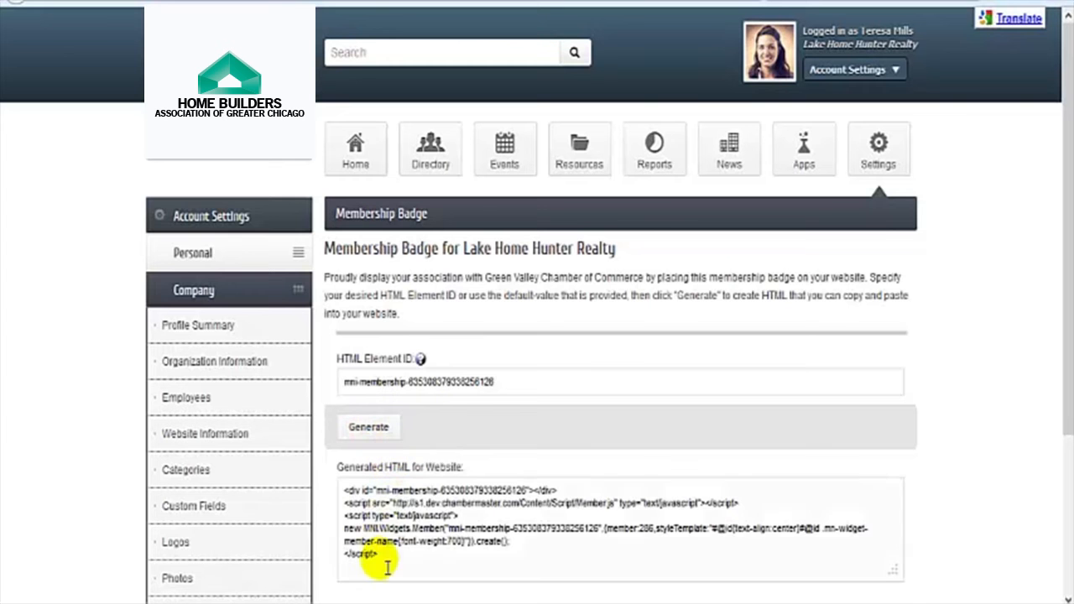
{"action": "left_click_drag", "start_coordinate": [387, 566], "coordinate": [347, 484]}
{"action": "right_click", "coordinate": [350, 497]}
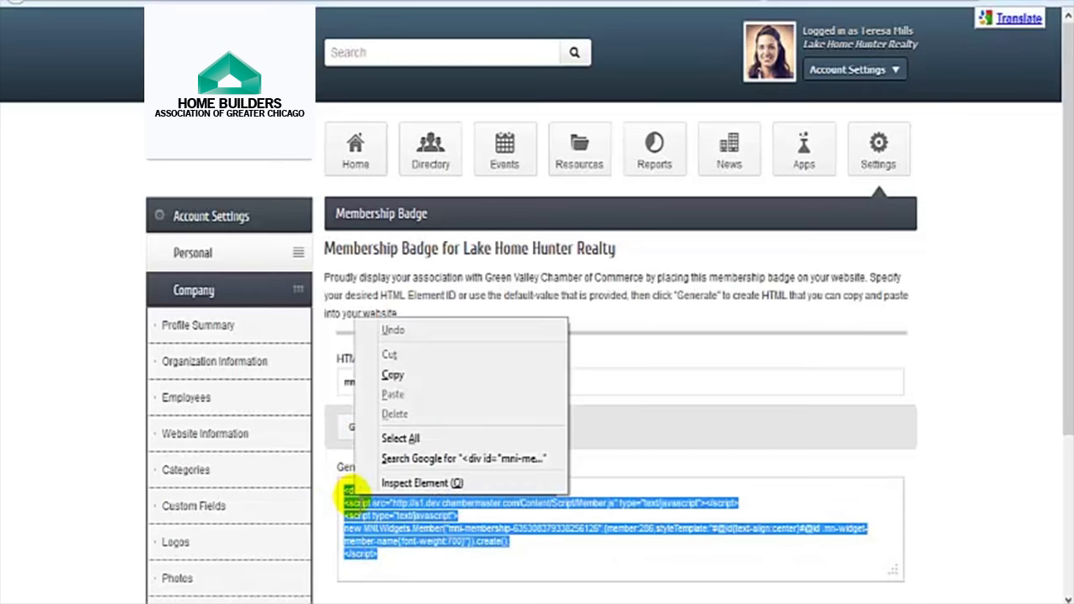
{"action": "left_click", "coordinate": [391, 376]}
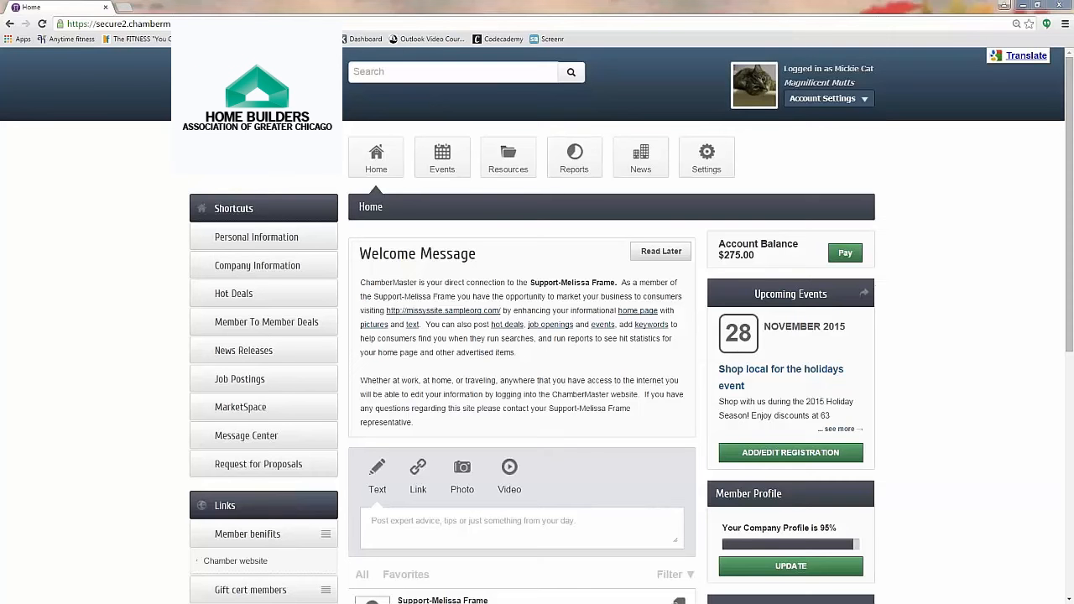
Step: Look at the Billing and Pay pages, then open Company Information from the Home shortcuts
{"action": "left_click", "coordinate": [842, 101]}
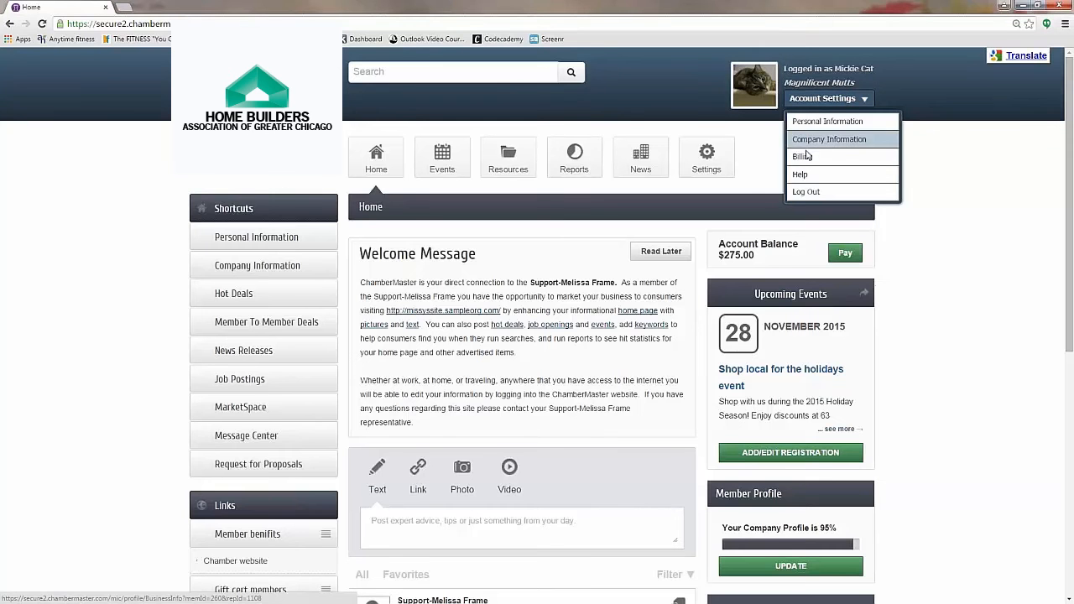
{"action": "left_click", "coordinate": [803, 156]}
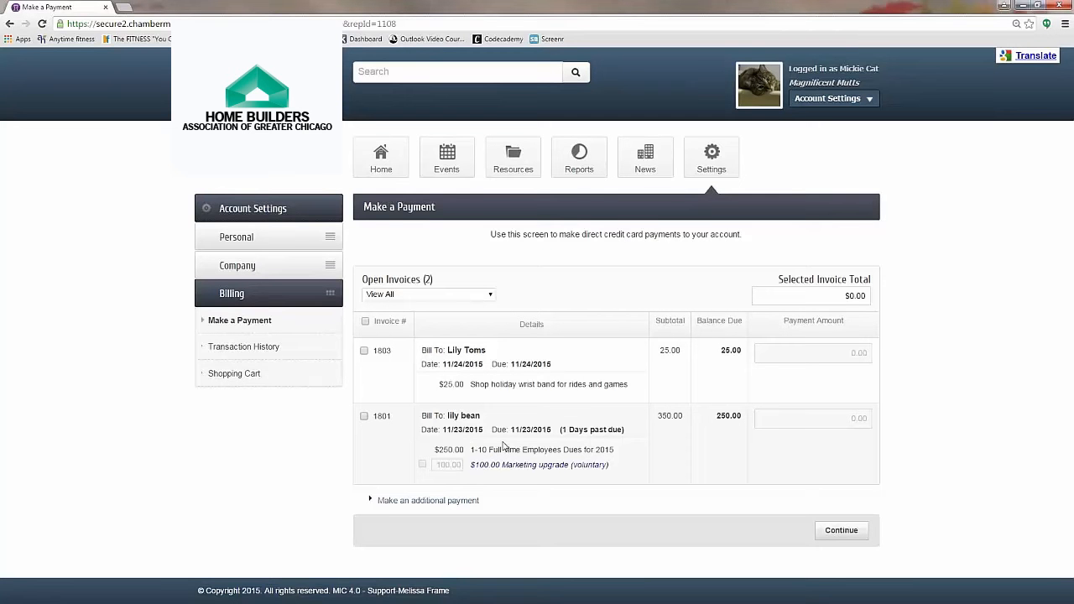
{"action": "left_click", "coordinate": [379, 166]}
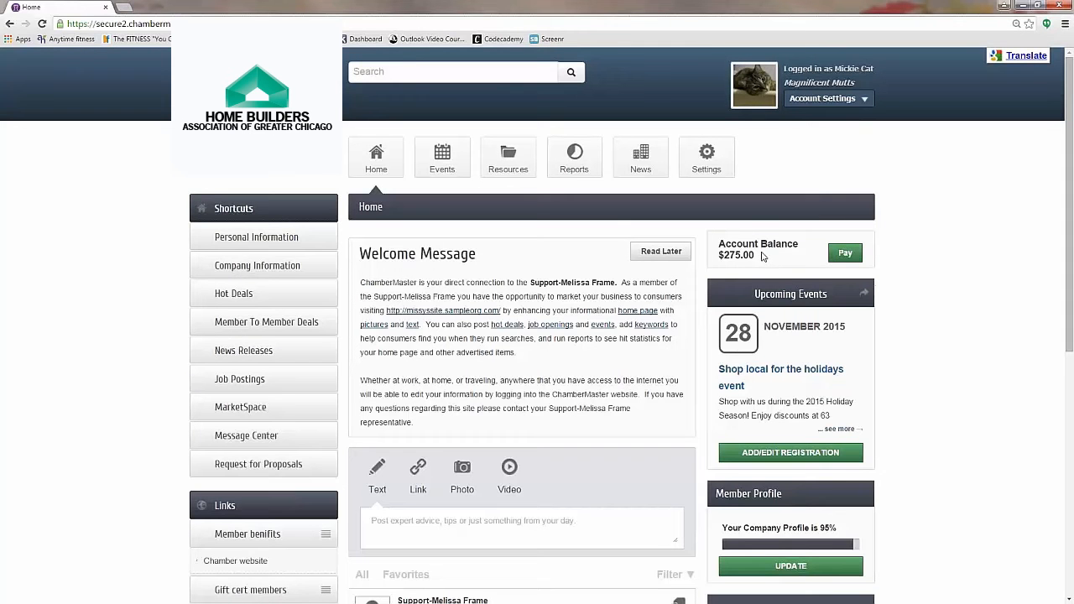
{"action": "left_click", "coordinate": [845, 253]}
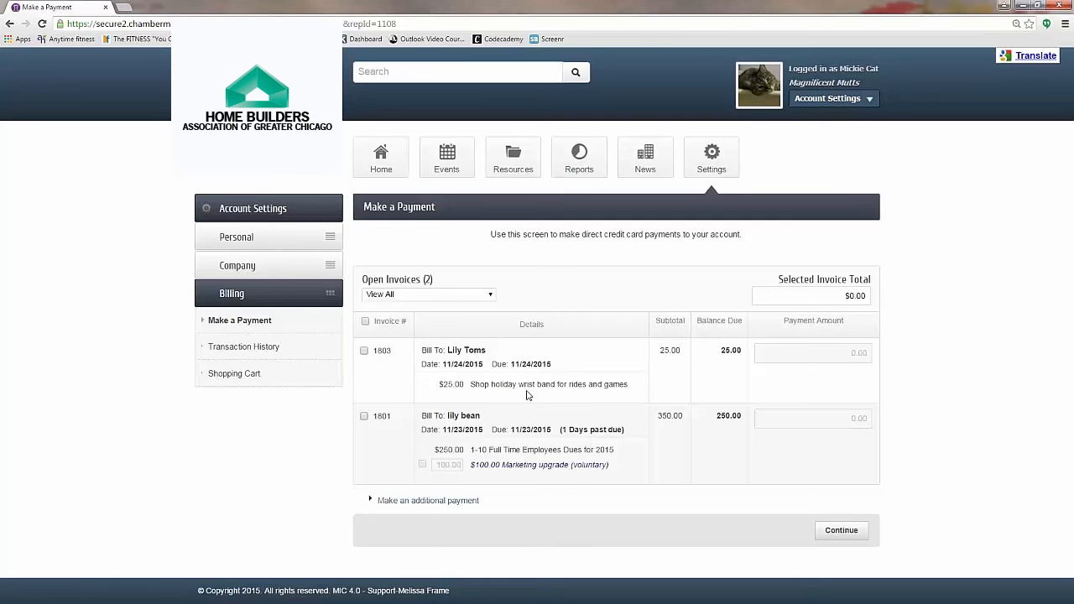
{"action": "left_click", "coordinate": [381, 158]}
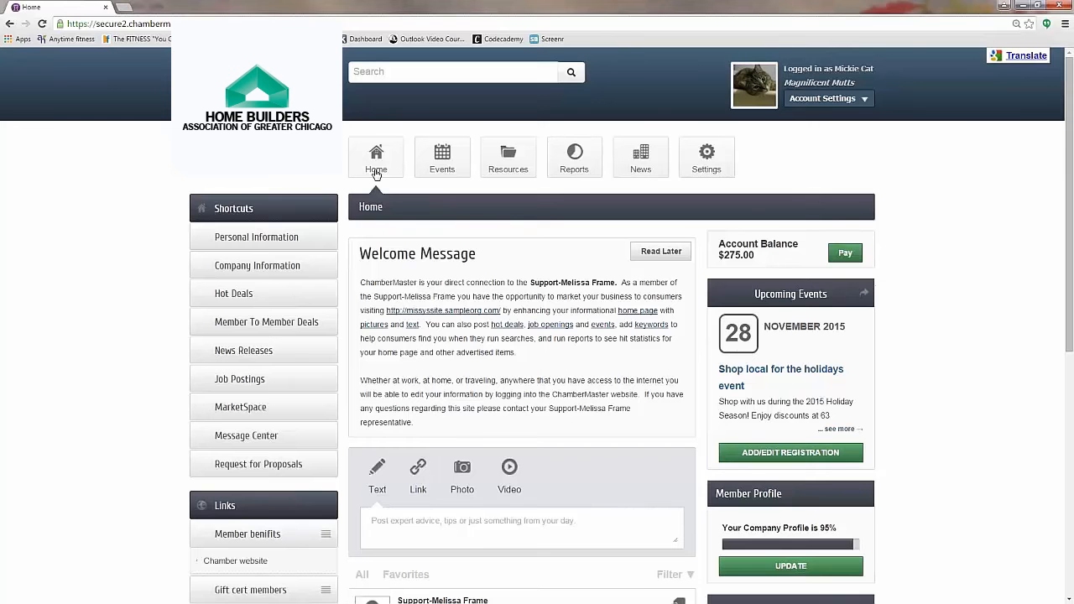
{"action": "left_click", "coordinate": [241, 267]}
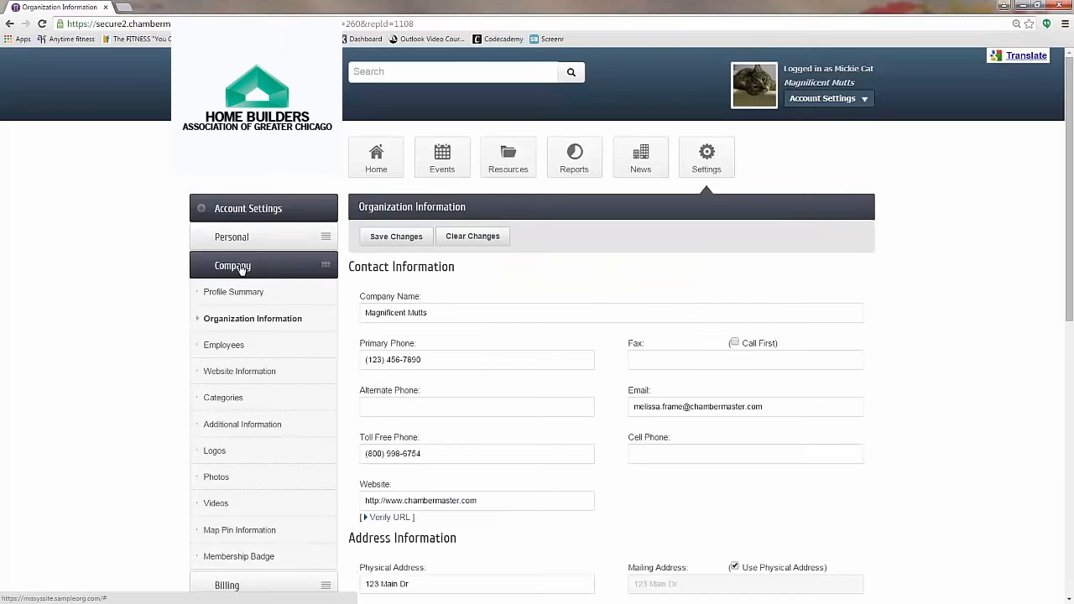
Step: Expand Billing in the Account Settings sidebar and go to Make a Payment
{"action": "scroll", "coordinate": [240, 277], "scroll_direction": "down", "scroll_amount": 1}
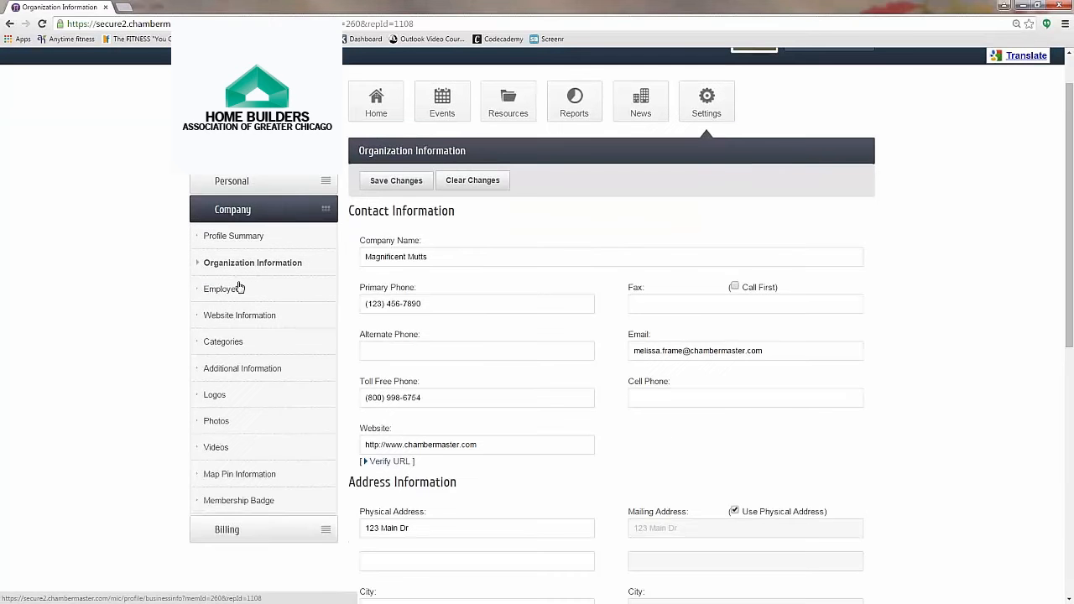
{"action": "left_click", "coordinate": [229, 530]}
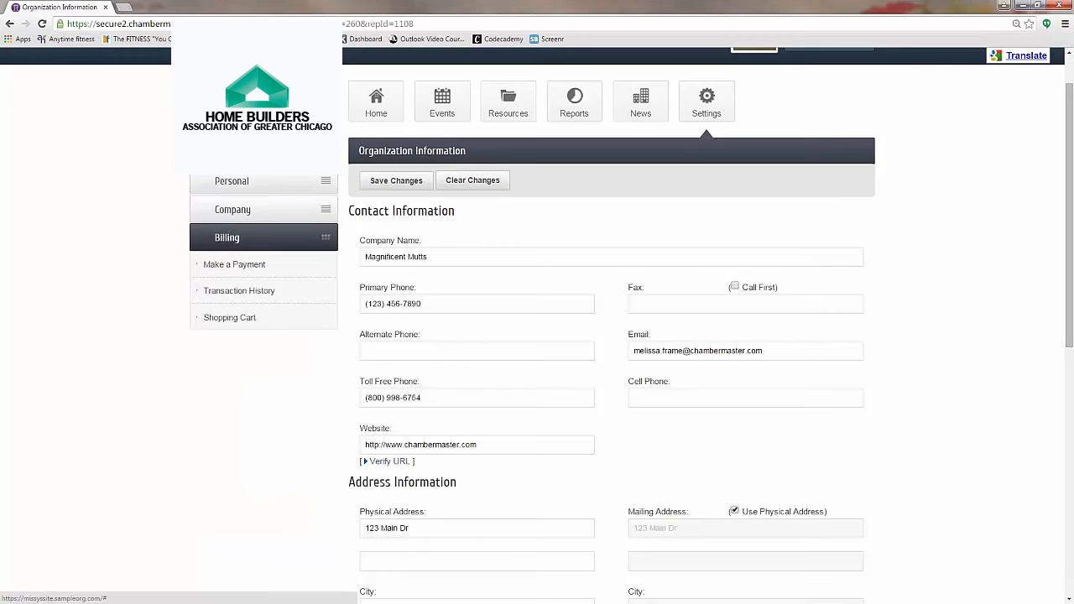
{"action": "left_click", "coordinate": [234, 266]}
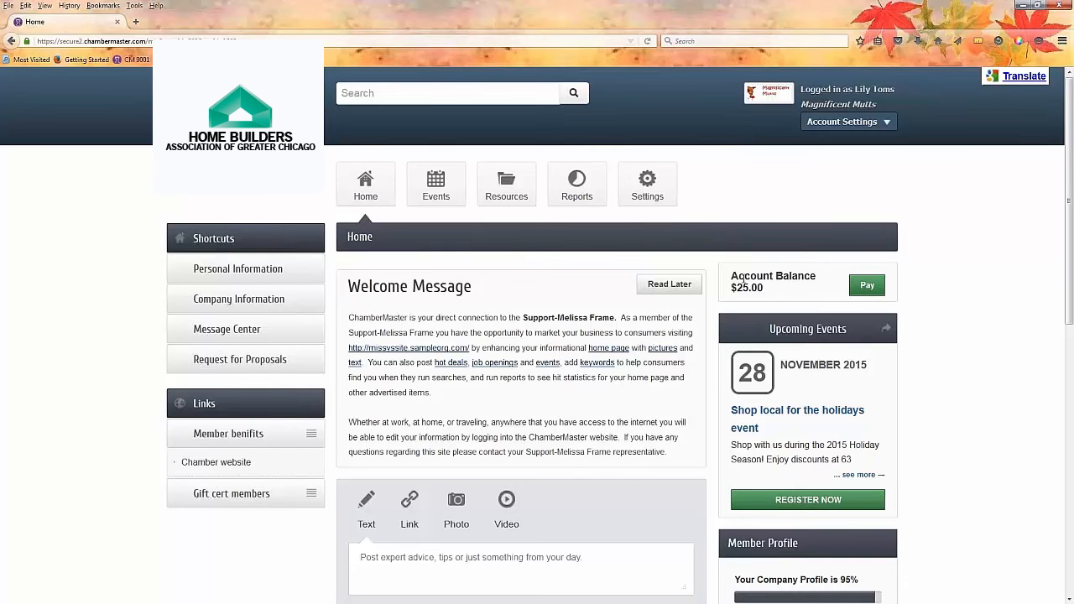
{"action": "left_click", "coordinate": [867, 288]}
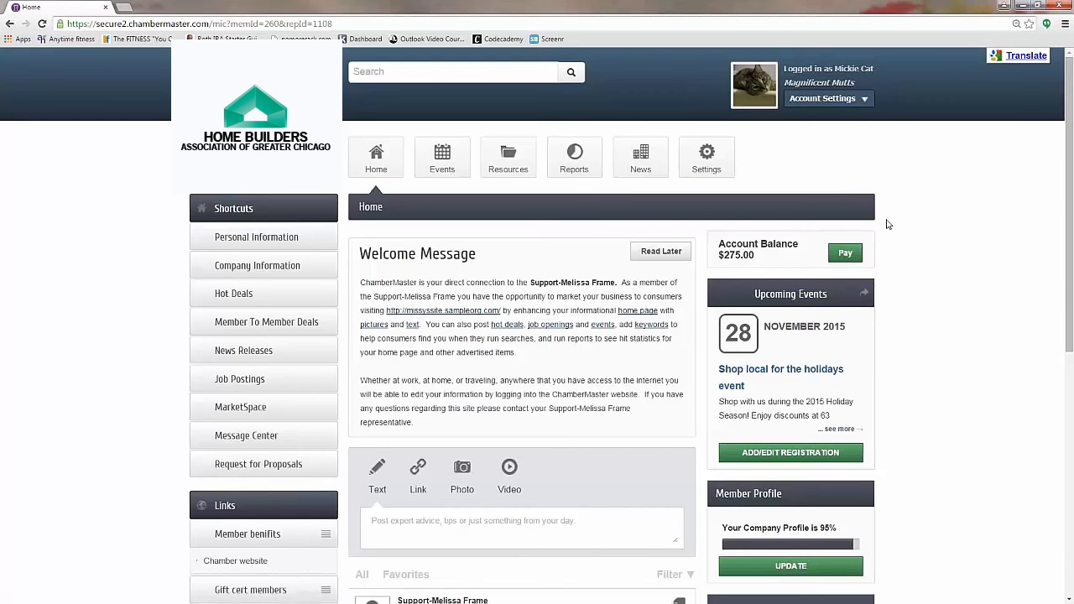
Step: Select invoice 1801 for $250.00 on the Pay page and continue to the cart
{"action": "left_click", "coordinate": [845, 254]}
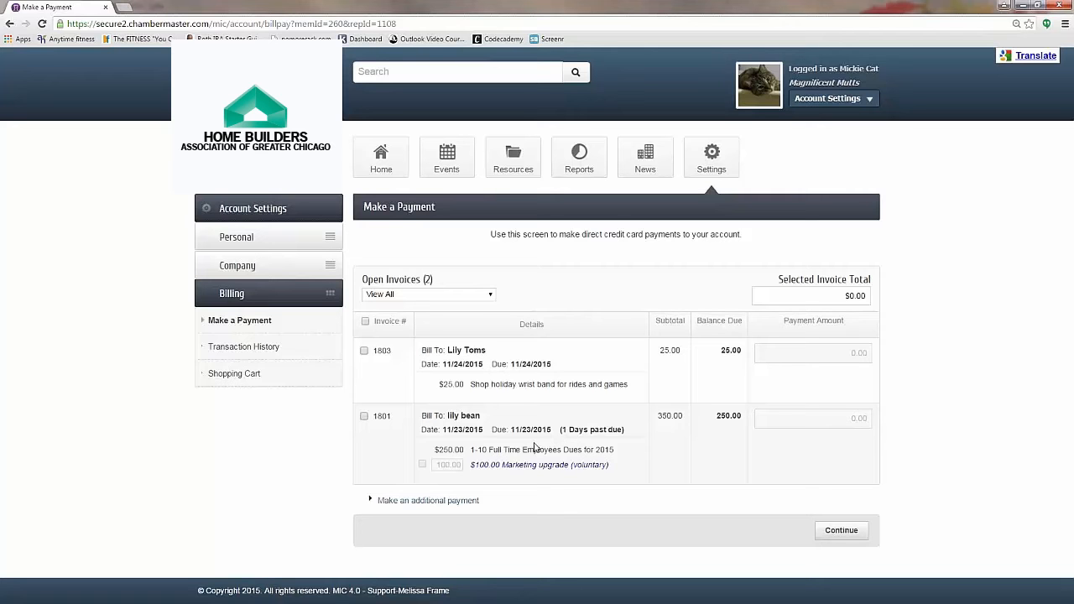
{"action": "left_click", "coordinate": [364, 419]}
{"action": "left_click", "coordinate": [841, 532]}
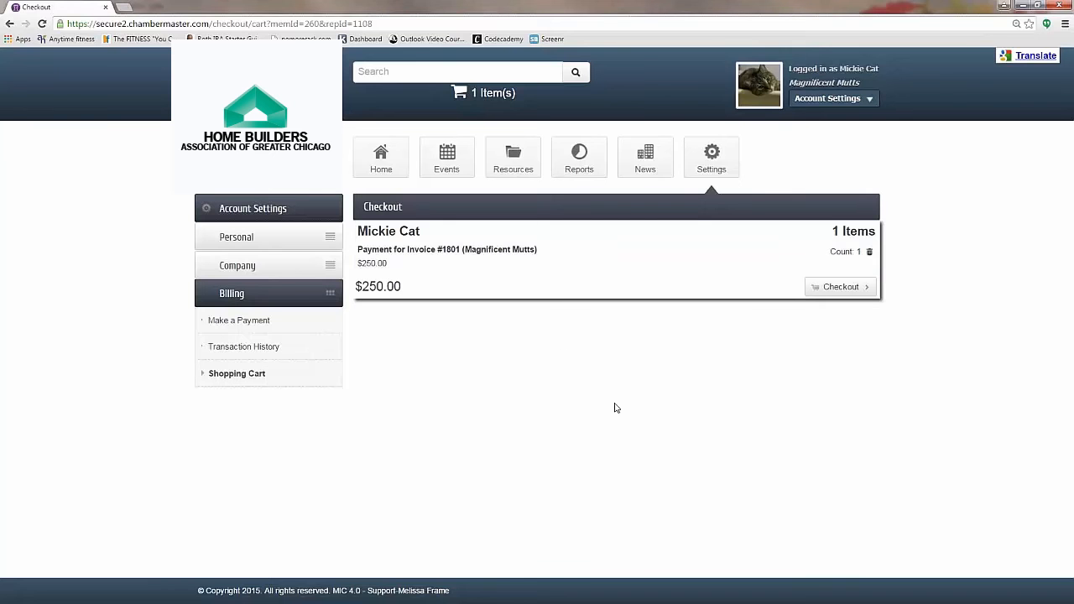
Step: Pay the $250.00 by card: paste the card number, enter the security code, expiry month 08
{"action": "left_click", "coordinate": [837, 288]}
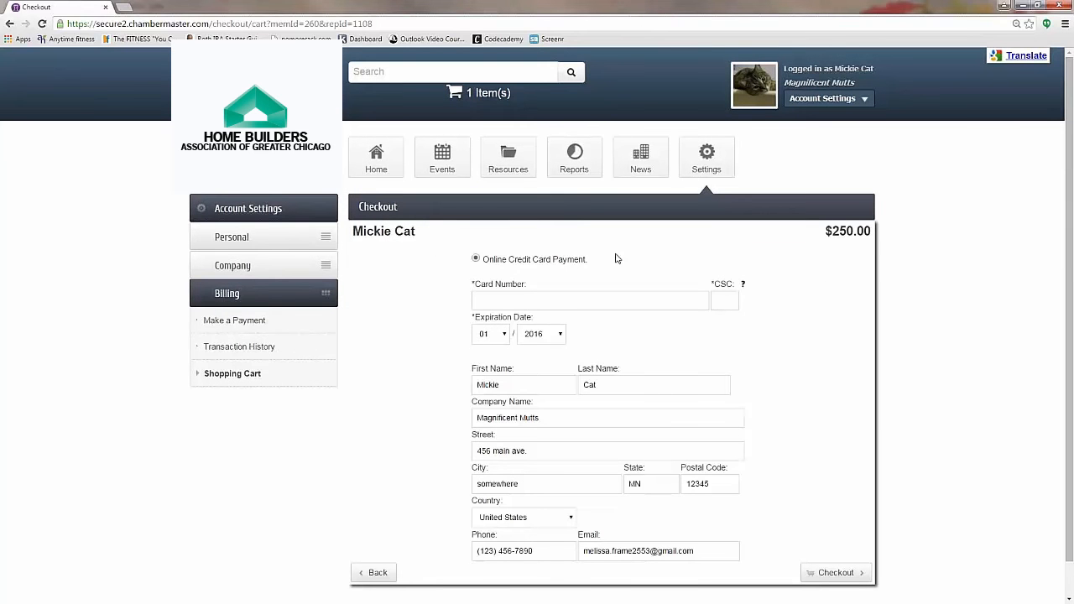
{"action": "left_click", "coordinate": [504, 302]}
{"action": "key", "text": "ctrl+v"}
{"action": "left_click", "coordinate": [726, 300]}
{"action": "type", "text": "123"}
{"action": "left_click", "coordinate": [505, 335]}
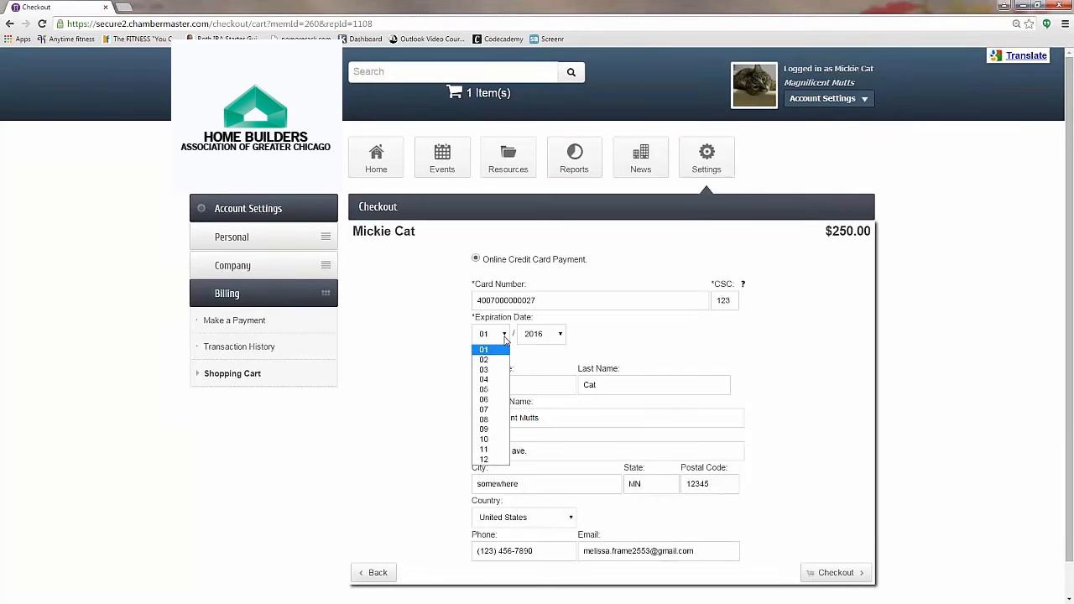
{"action": "left_click", "coordinate": [484, 420]}
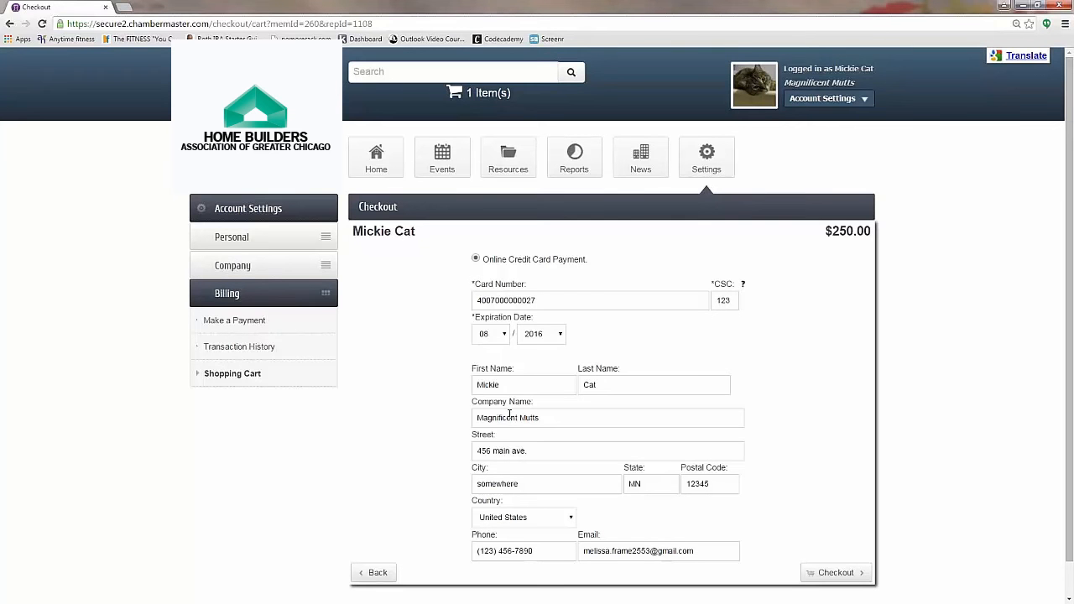
{"action": "left_click", "coordinate": [849, 575]}
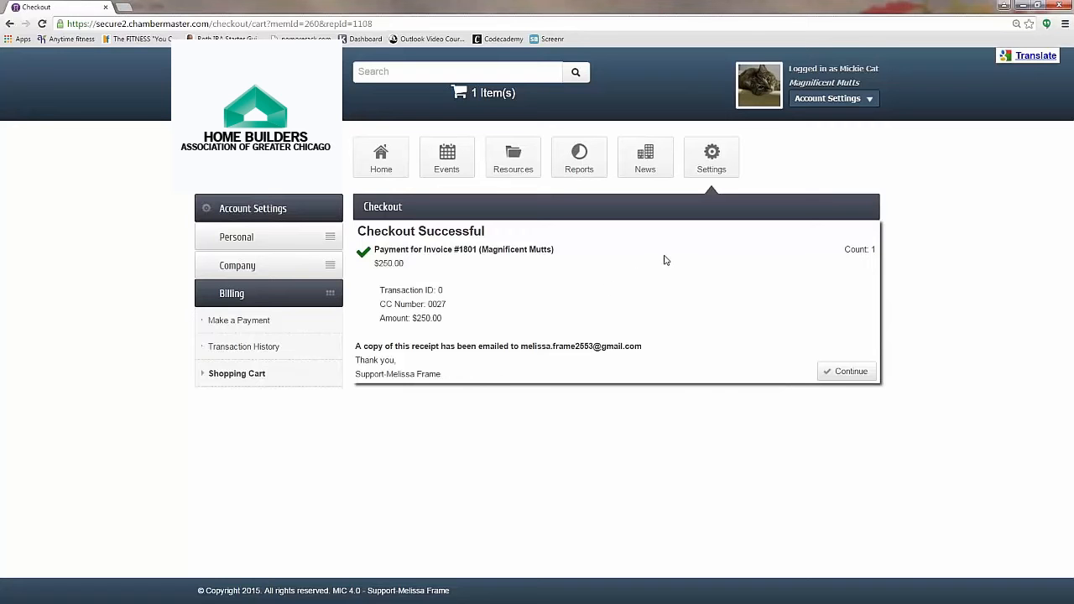
Step: Return to Make a Payment under Billing to see only invoice 1803 still open
{"action": "left_click", "coordinate": [236, 326]}
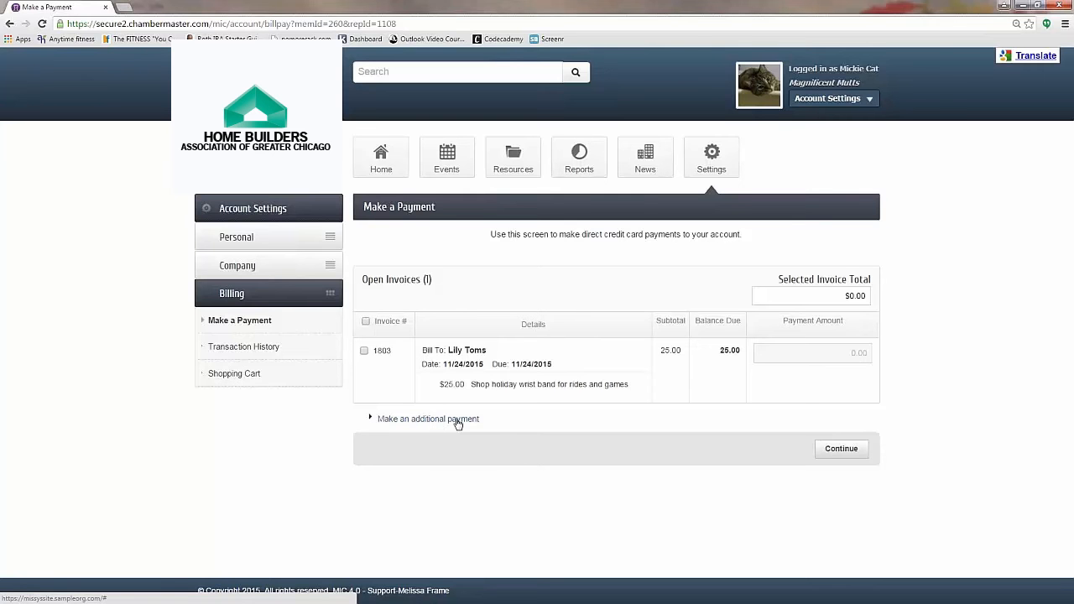
Step: Add a 100.00 additional payment with comment 'On account for event registration' to the cart
{"action": "left_click", "coordinate": [458, 420]}
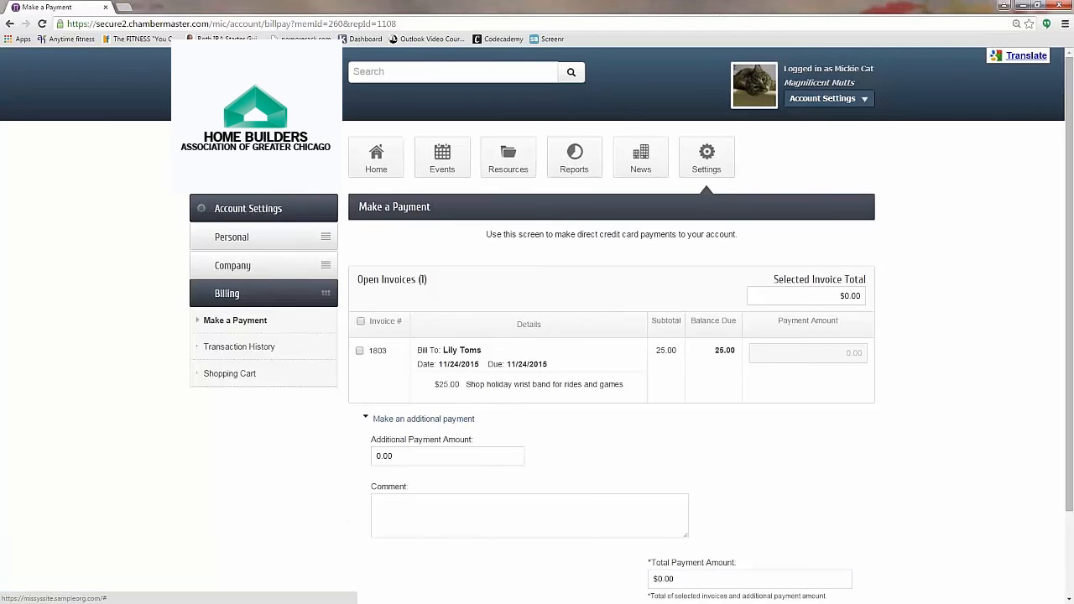
{"action": "left_click_drag", "start_coordinate": [414, 451], "coordinate": [338, 458]}
{"action": "type", "text": "1"}
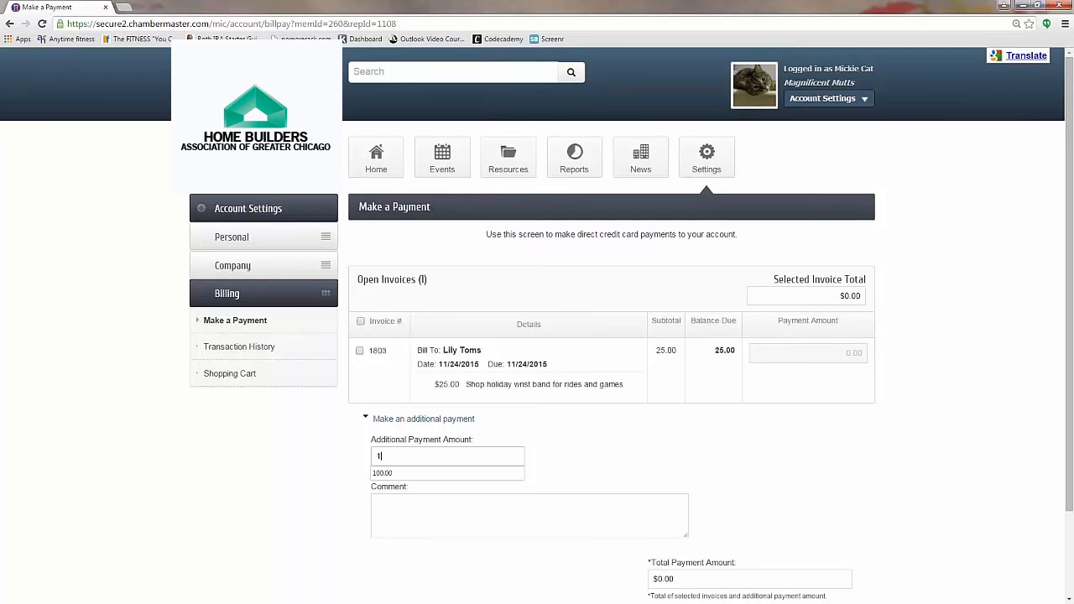
{"action": "type", "text": "00.00"}
{"action": "left_click", "coordinate": [415, 516]}
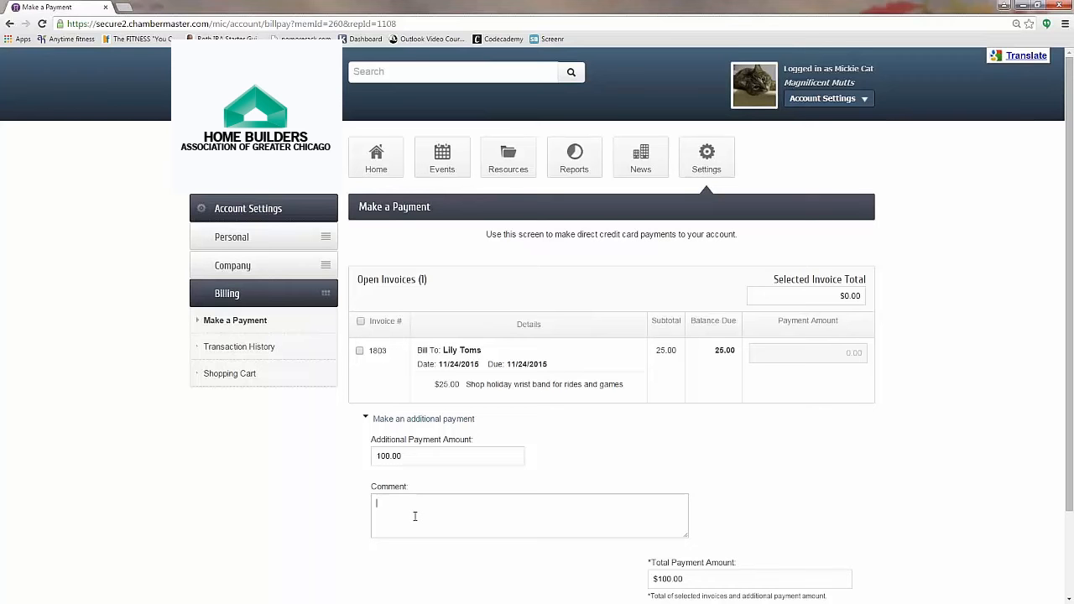
{"action": "type", "text": "On account for event registration."}
{"action": "scroll", "coordinate": [767, 498], "scroll_direction": "down", "scroll_amount": 2}
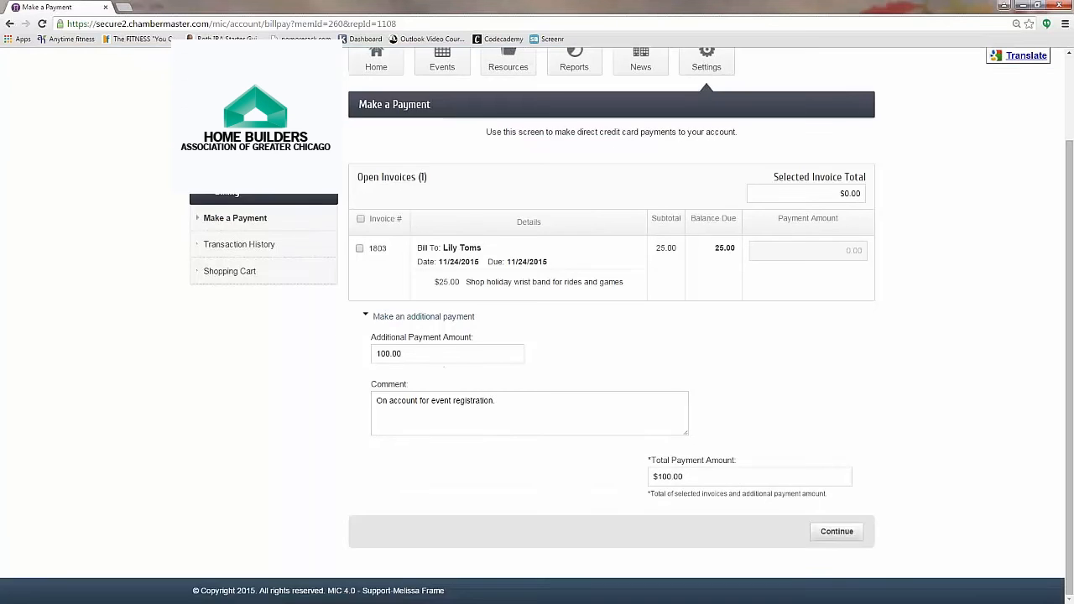
{"action": "left_click", "coordinate": [837, 532]}
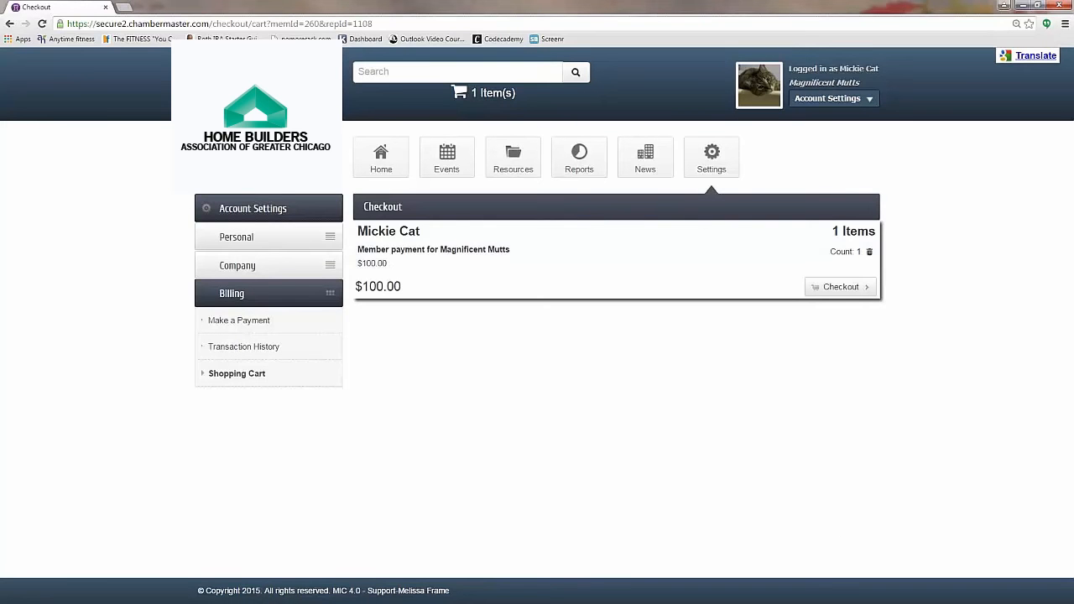
Step: Pay the $100.00 by card: paste the card number, enter the security code, expiry month 08
{"action": "left_click", "coordinate": [840, 288]}
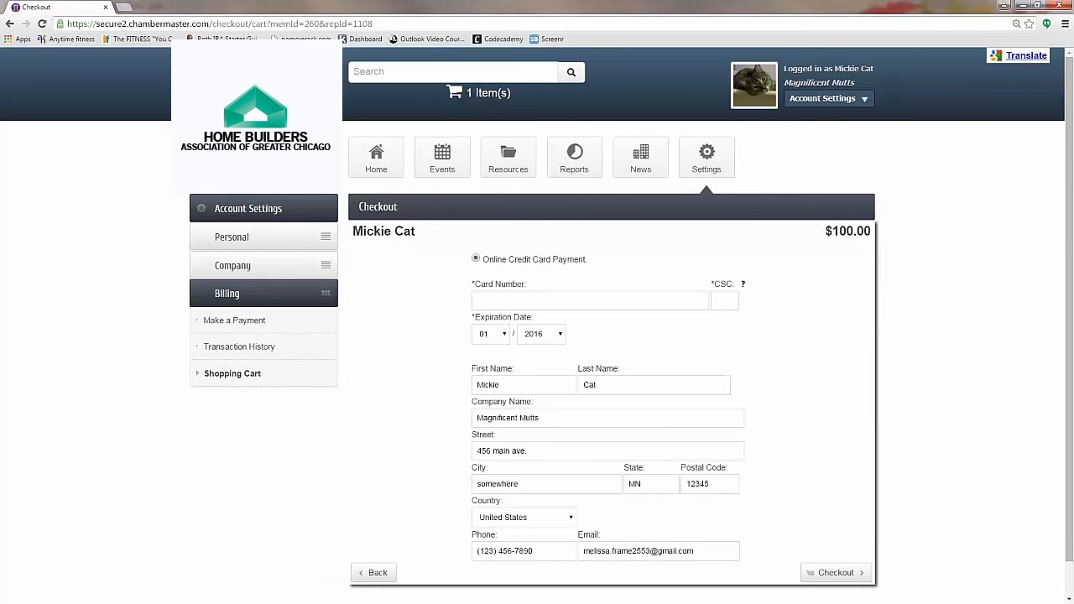
{"action": "left_click", "coordinate": [501, 300]}
{"action": "key", "text": "ctrl+v"}
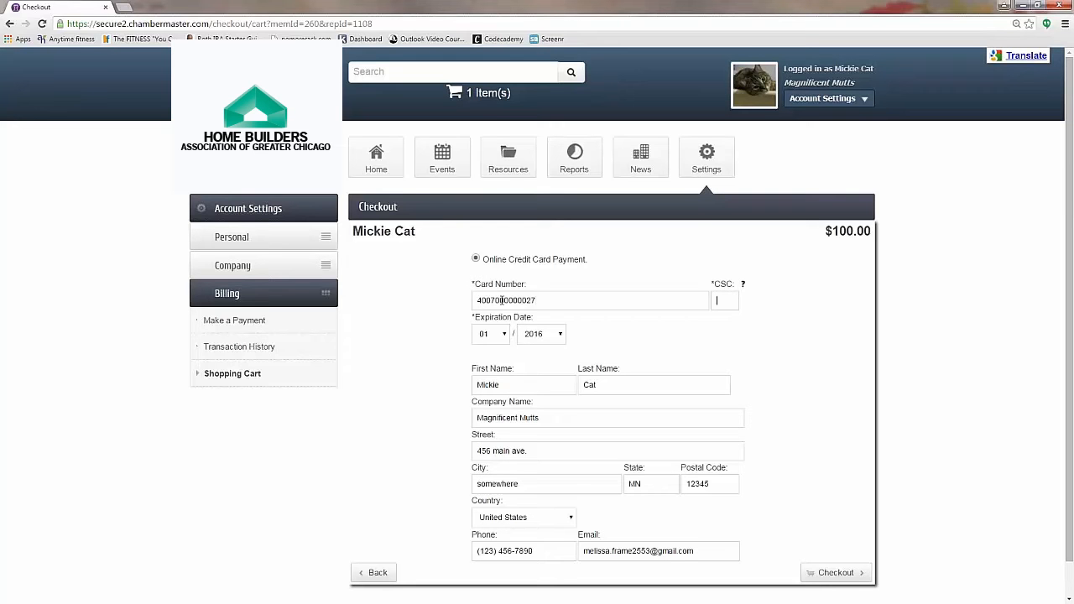
{"action": "type", "text": "123"}
{"action": "left_click", "coordinate": [504, 339]}
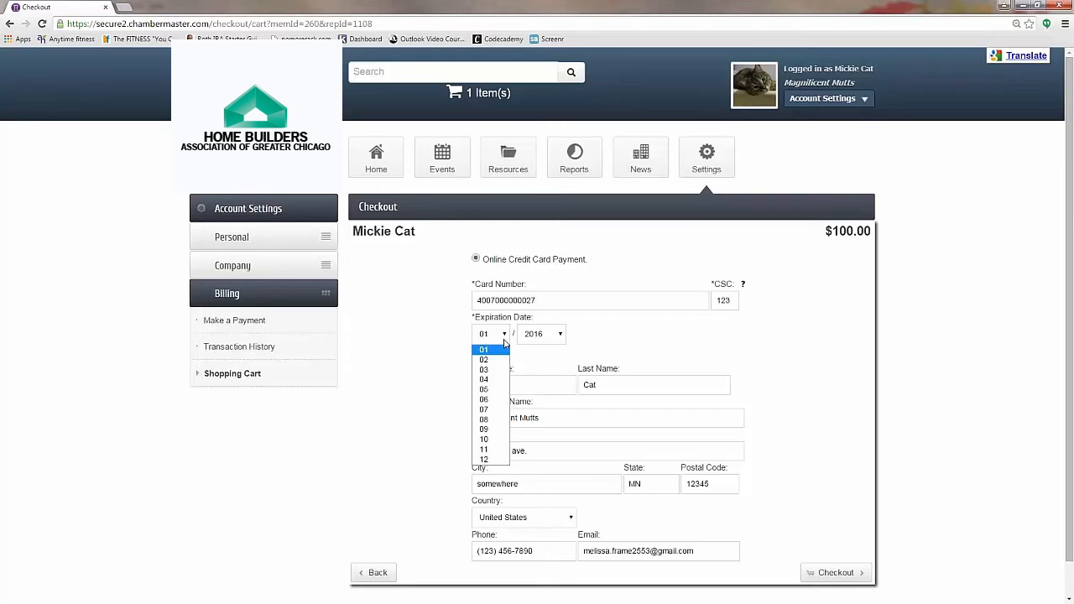
{"action": "left_click", "coordinate": [491, 419]}
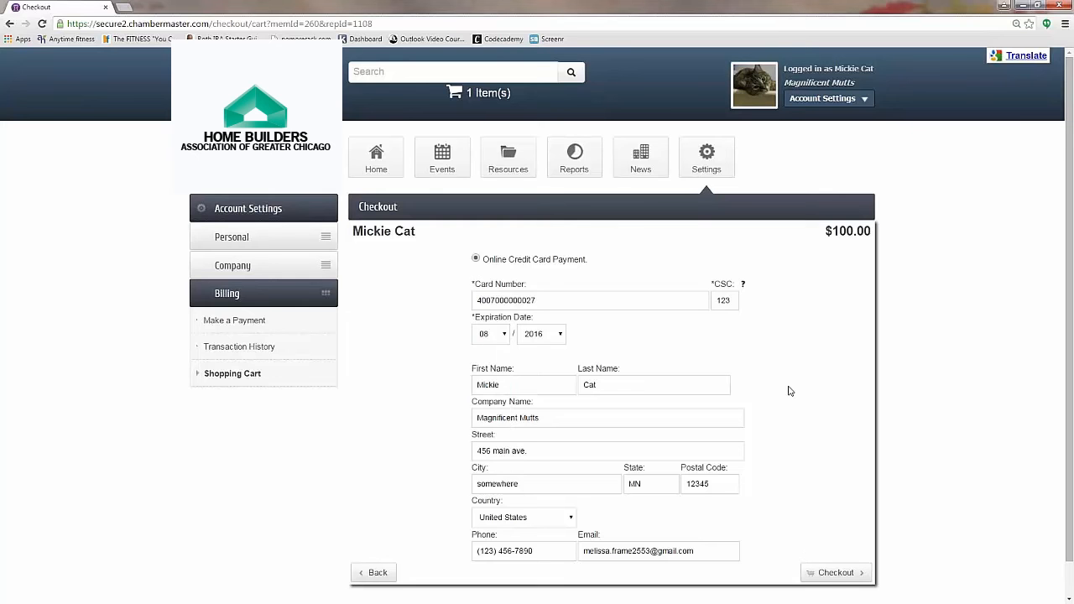
{"action": "left_click", "coordinate": [840, 573]}
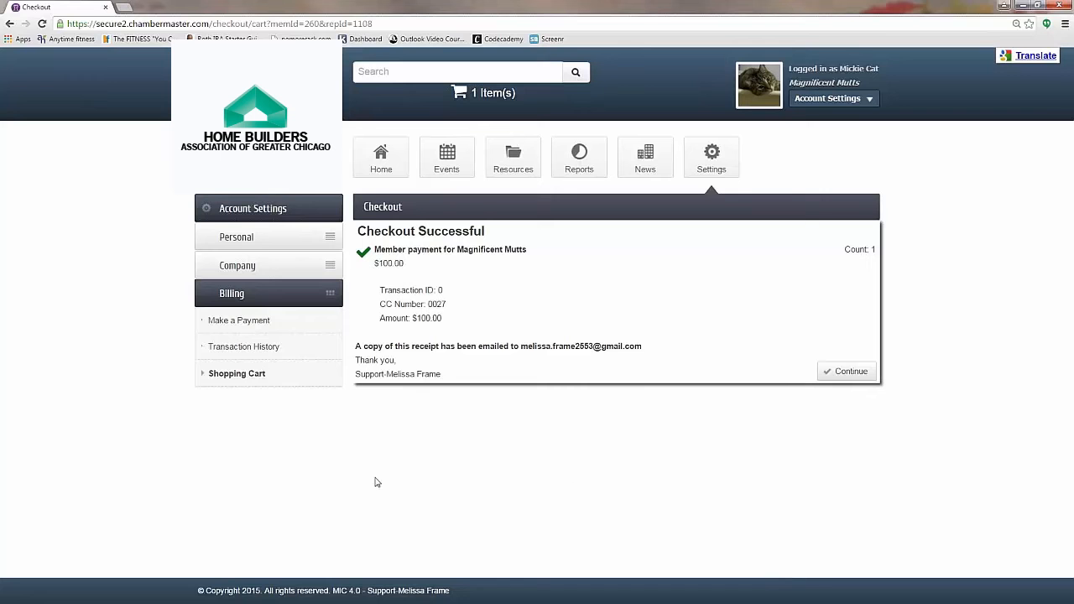
Step: Open the member's Transaction History and scroll through the 182 billing transactions and back up
{"action": "left_click", "coordinate": [260, 349]}
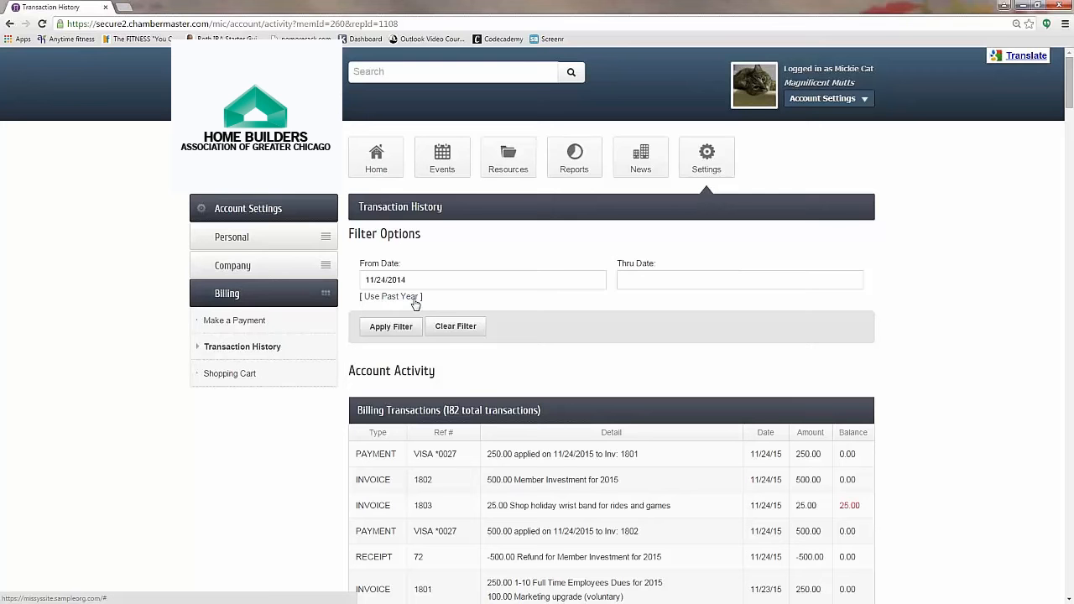
{"action": "scroll", "coordinate": [416, 305], "scroll_direction": "down", "scroll_amount": 2}
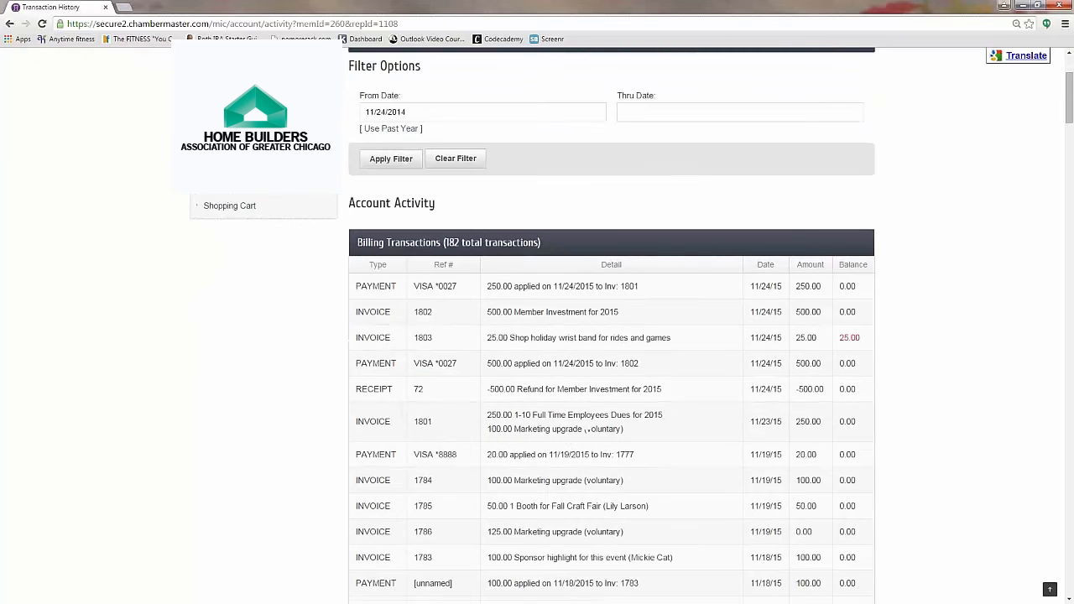
{"action": "scroll", "coordinate": [571, 459], "scroll_direction": "down", "scroll_amount": 3}
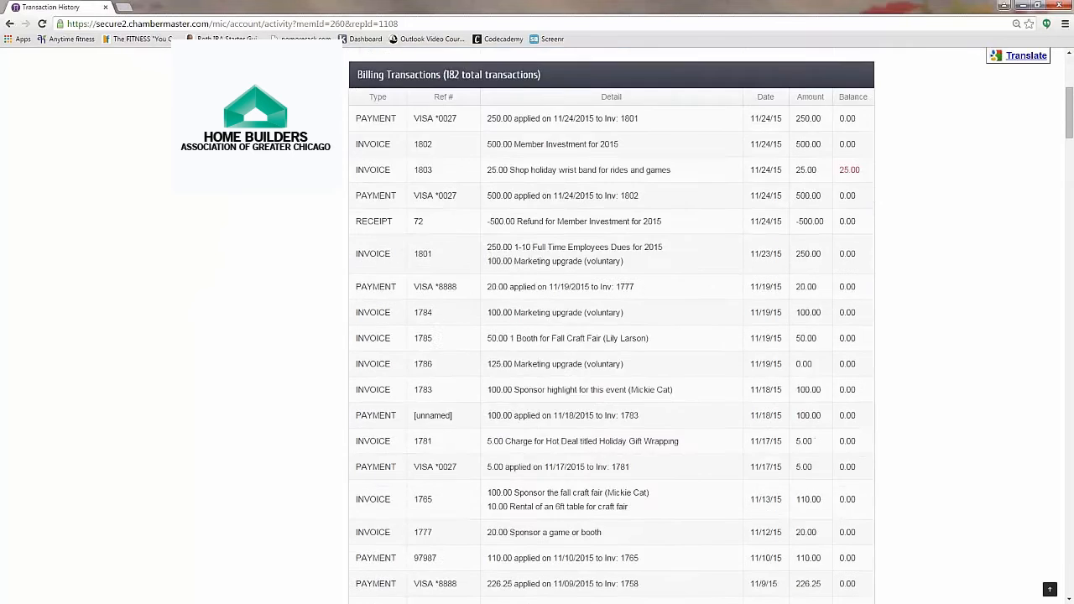
{"action": "scroll", "coordinate": [611, 327], "scroll_direction": "up", "scroll_amount": 3}
{"action": "scroll", "coordinate": [611, 327], "scroll_direction": "up", "scroll_amount": 2}
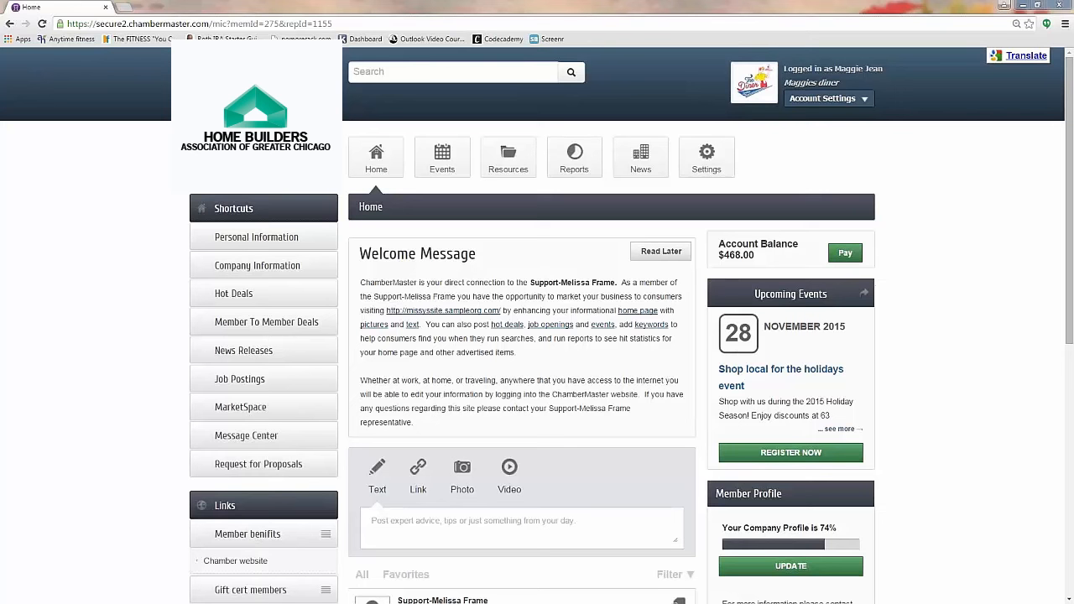
Step: Open the member's Hot Deals page showing the $50.00 Holiday pet grooming special
{"action": "left_click", "coordinate": [235, 298]}
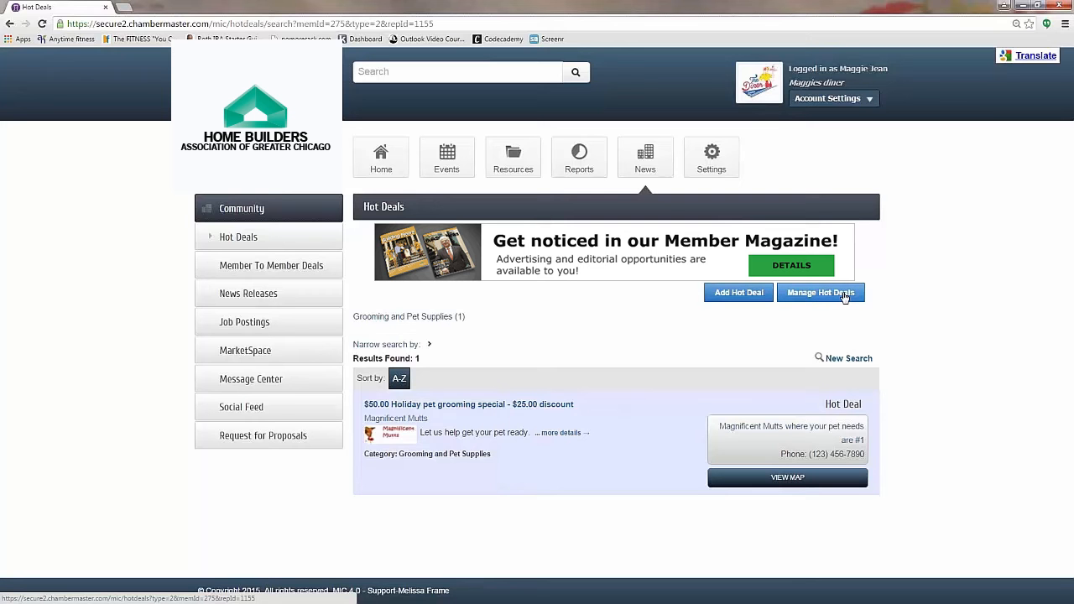
Step: Start a new hot deal titled 'Lunch Special 10% off burger basket' with tagline 'Best burgers in town'
{"action": "left_click", "coordinate": [740, 293]}
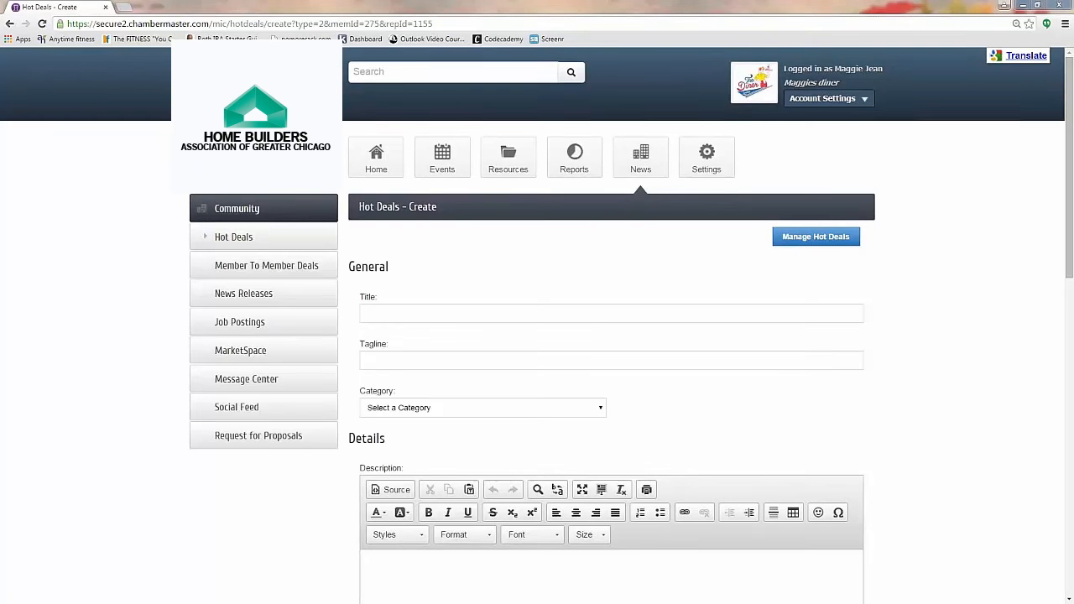
{"action": "left_click", "coordinate": [409, 315]}
{"action": "type", "text": "Lunch Special 10% off burger basket"}
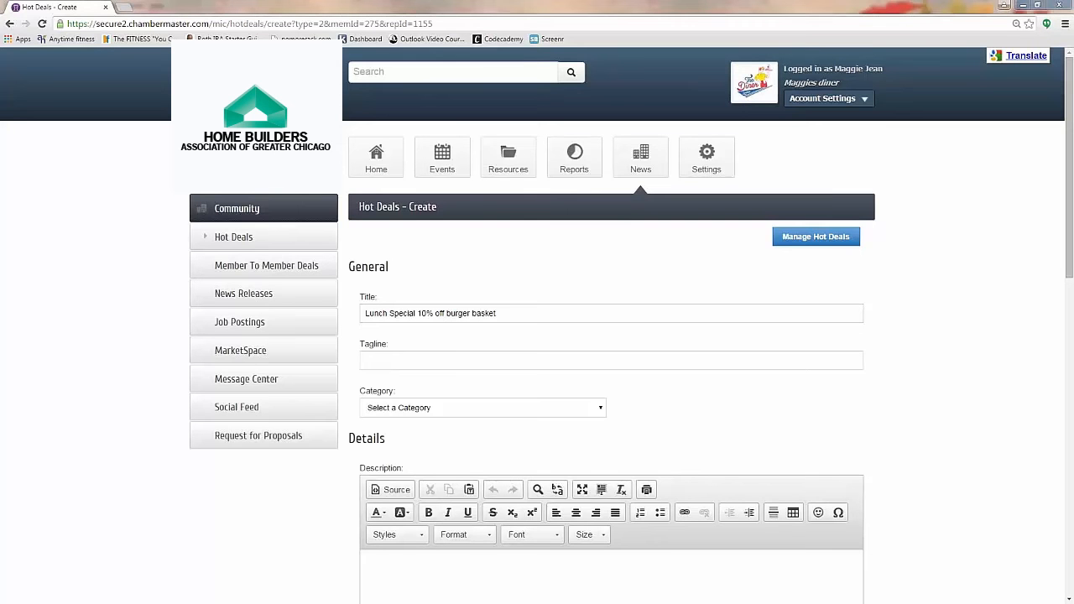
{"action": "left_click", "coordinate": [407, 359]}
{"action": "type", "text": "Best burgers in town"}
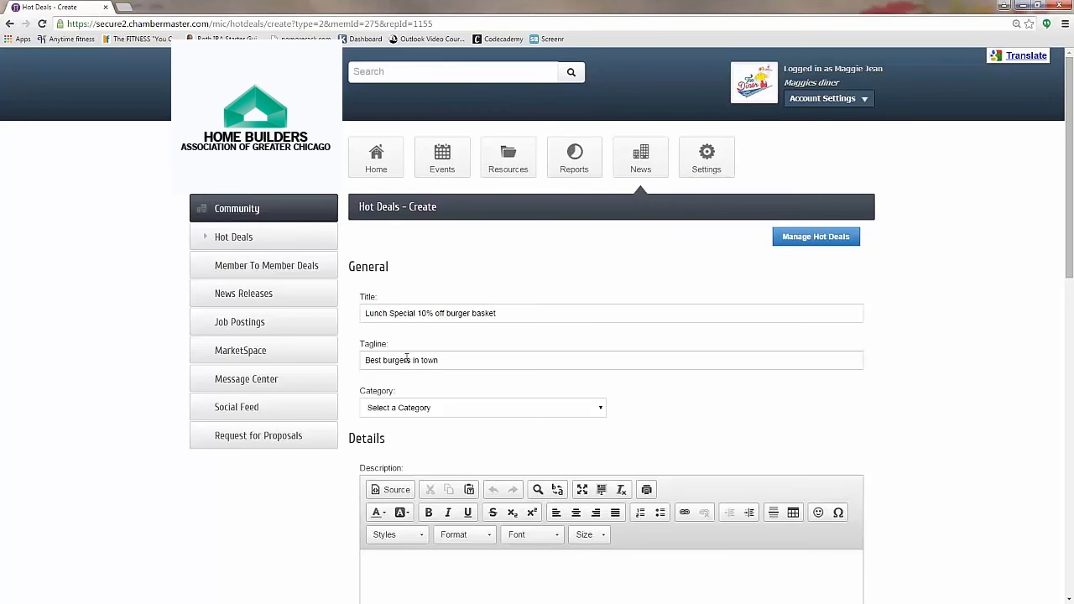
Step: Set the hot deal's category to Restaurant
{"action": "left_click", "coordinate": [438, 408]}
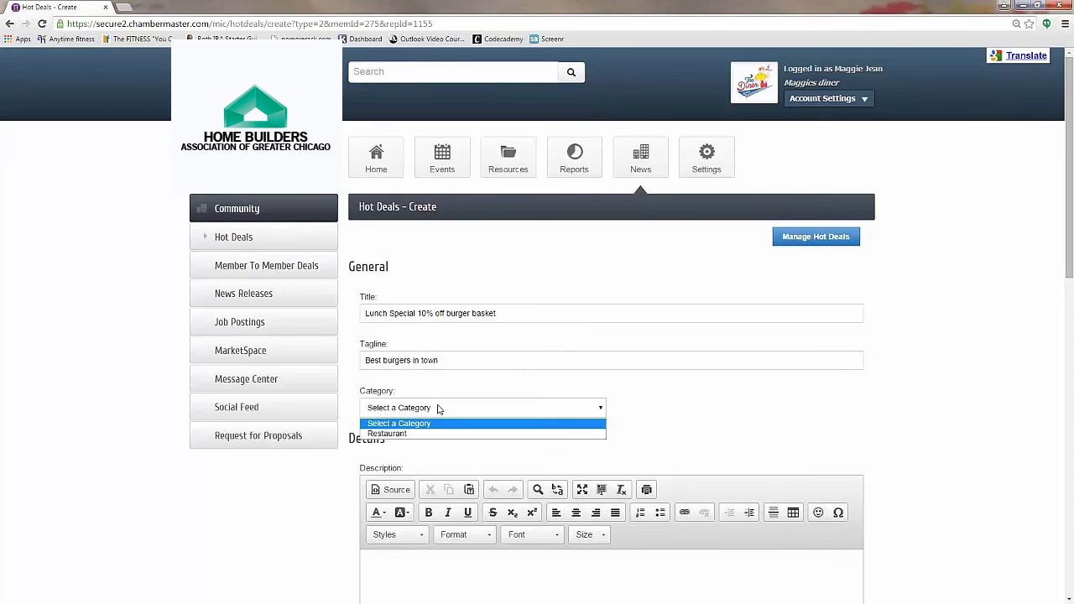
{"action": "left_click", "coordinate": [396, 434]}
{"action": "left_click", "coordinate": [427, 411]}
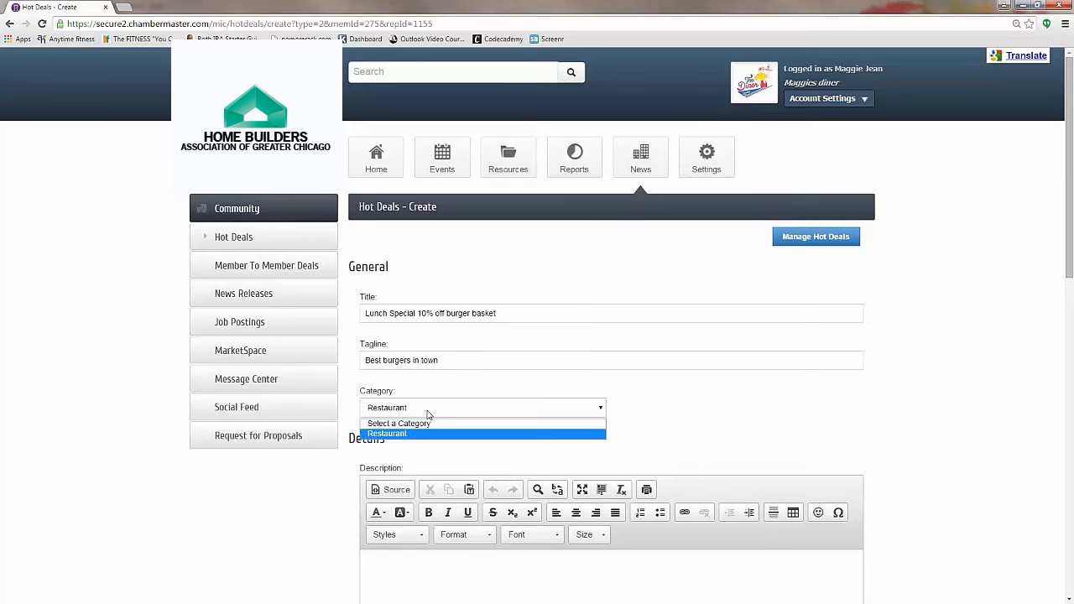
{"action": "left_click", "coordinate": [737, 434]}
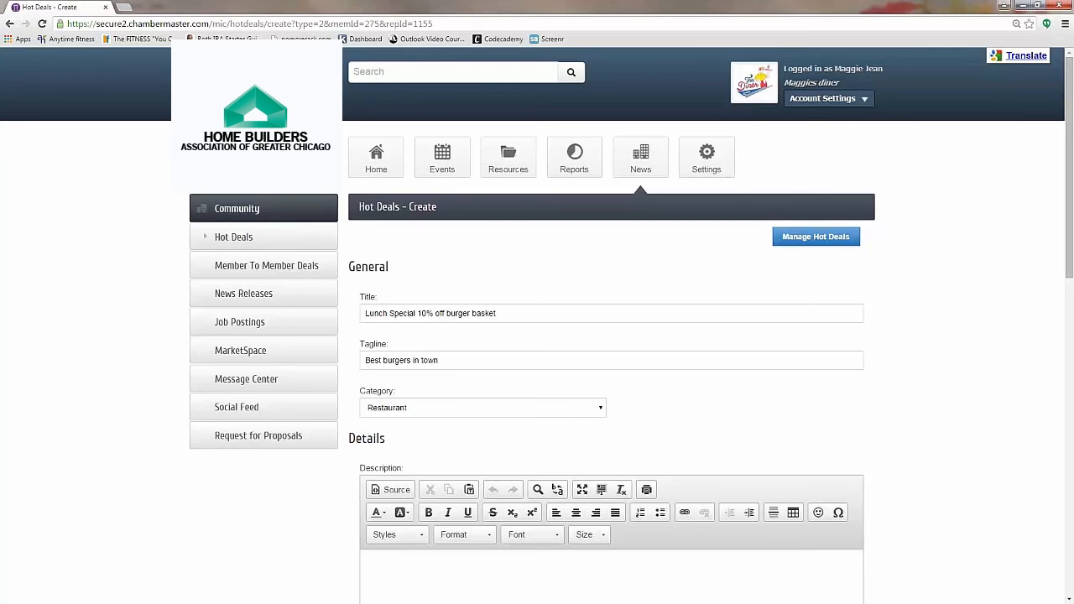
{"action": "scroll", "coordinate": [703, 420], "scroll_direction": "down", "scroll_amount": 2}
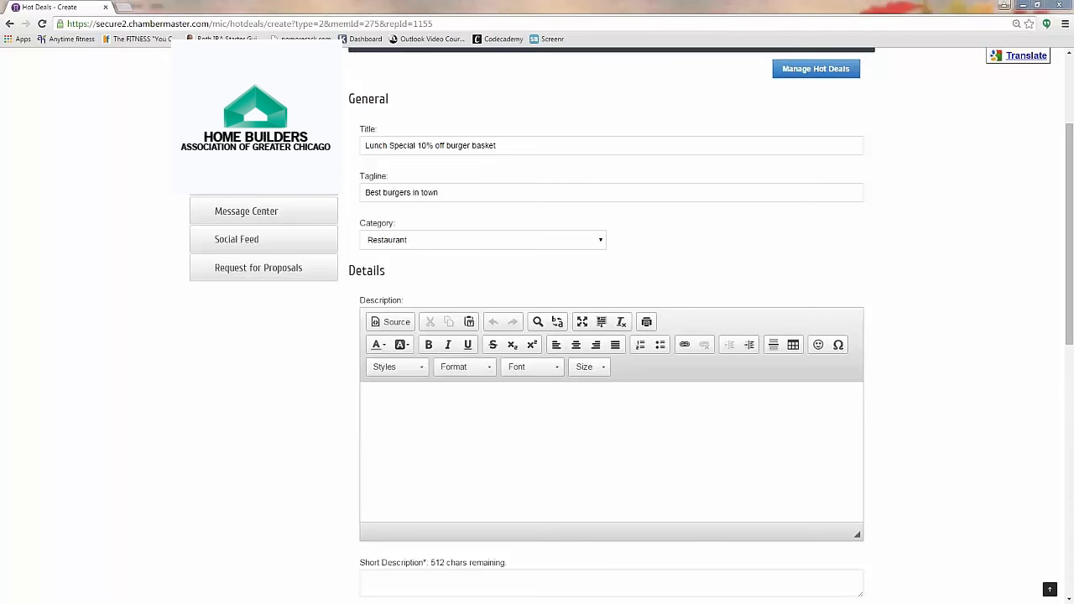
{"action": "left_click", "coordinate": [458, 429]}
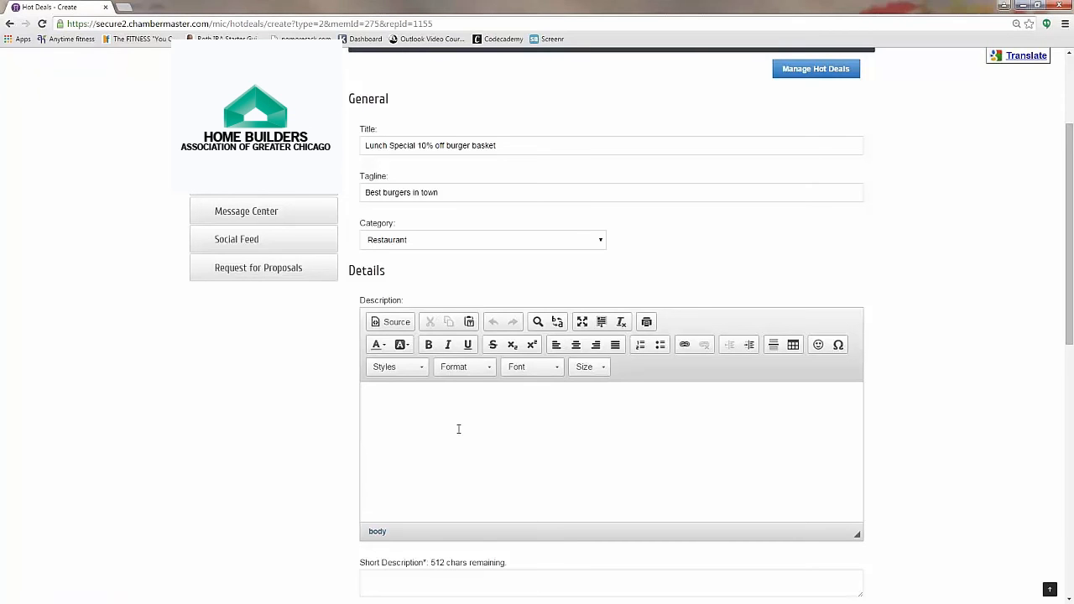
Step: Paste the description 'Stop in for one of our famous burger baskets.'
{"action": "type", "text": "Stop in for one of our famous burger baskets."}
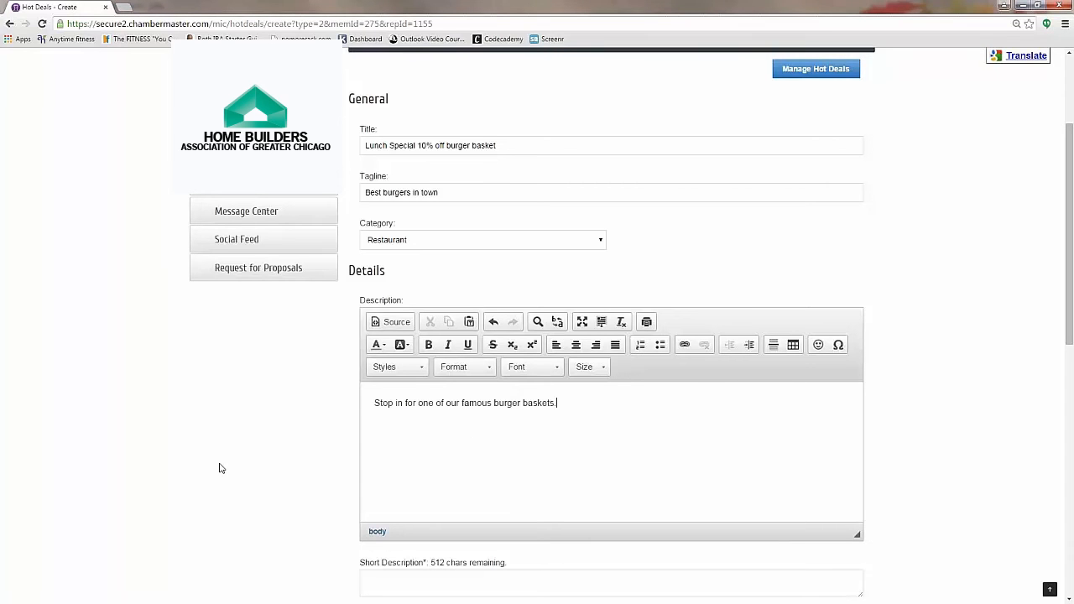
{"action": "scroll", "coordinate": [288, 467], "scroll_direction": "down", "scroll_amount": 1}
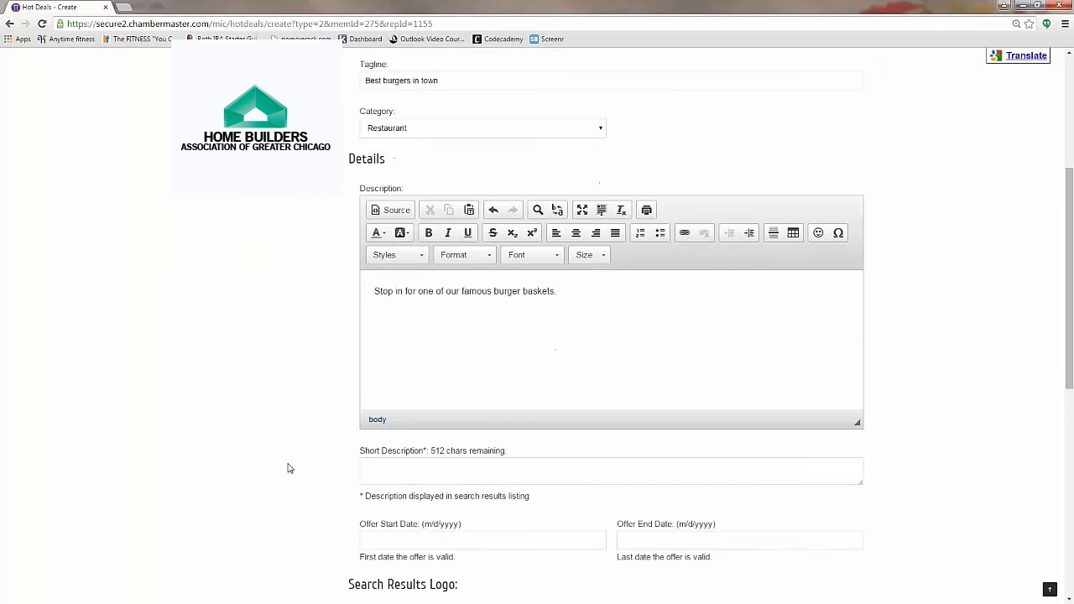
{"action": "left_click", "coordinate": [424, 474]}
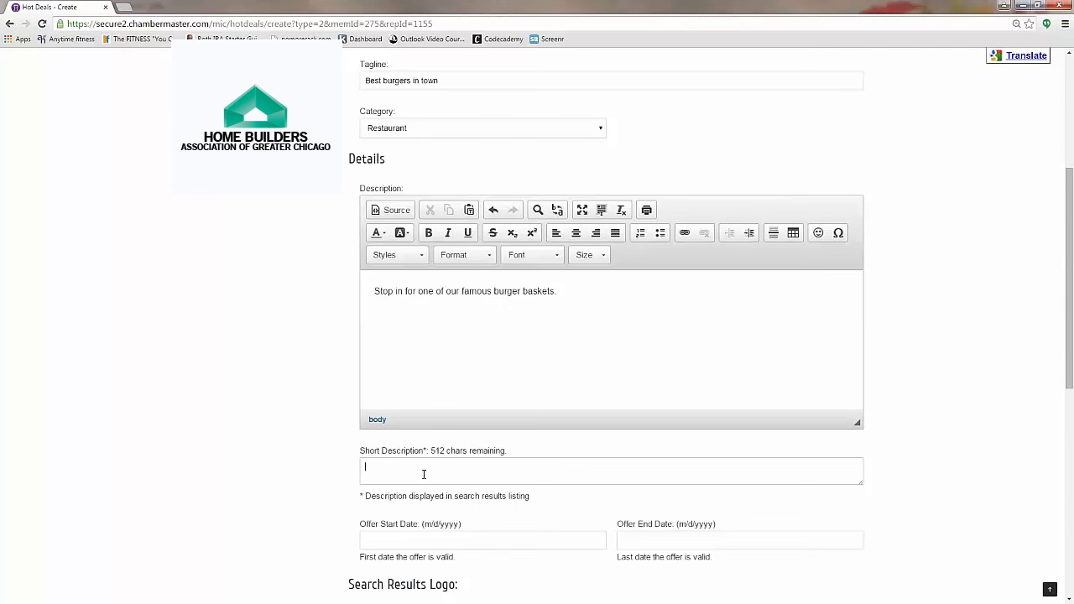
Step: Enter the short description 'Best lunch special in town', correcting it to lowercase 'lunch' and 'special'
{"action": "type", "text": "Best Lunch Se"}
{"action": "key", "text": "BackSpace"}
{"action": "type", "text": "pecial in town"}
{"action": "left_click", "coordinate": [414, 469]}
{"action": "key", "text": "BackSpace"}
{"action": "type", "text": "s"}
{"action": "key", "text": "BackSpace"}
{"action": "type", "text": "l"}
{"action": "left_click", "coordinate": [240, 510]}
{"action": "scroll", "coordinate": [240, 511], "scroll_direction": "down", "scroll_amount": 1}
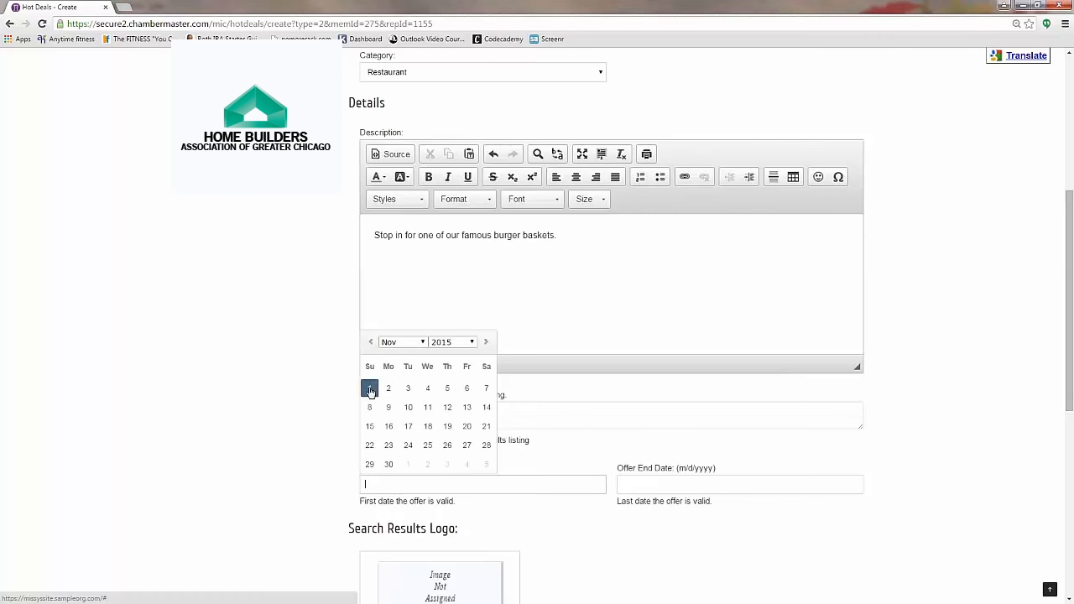
Step: Set the offer period from 11/1/2015 to 1/1/2016
{"action": "left_click", "coordinate": [370, 389]}
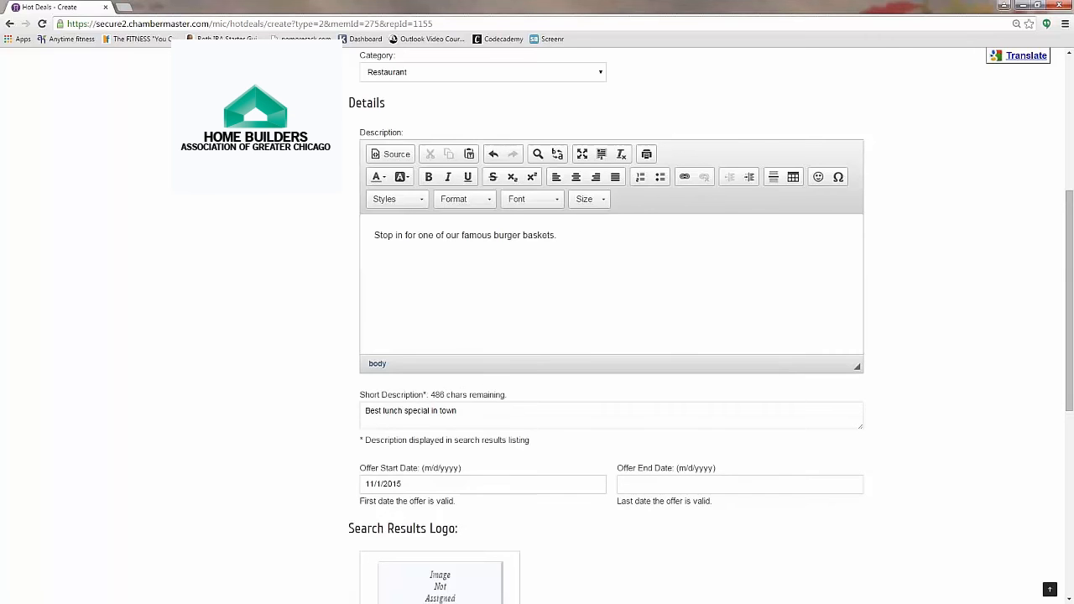
{"action": "left_click", "coordinate": [732, 481]}
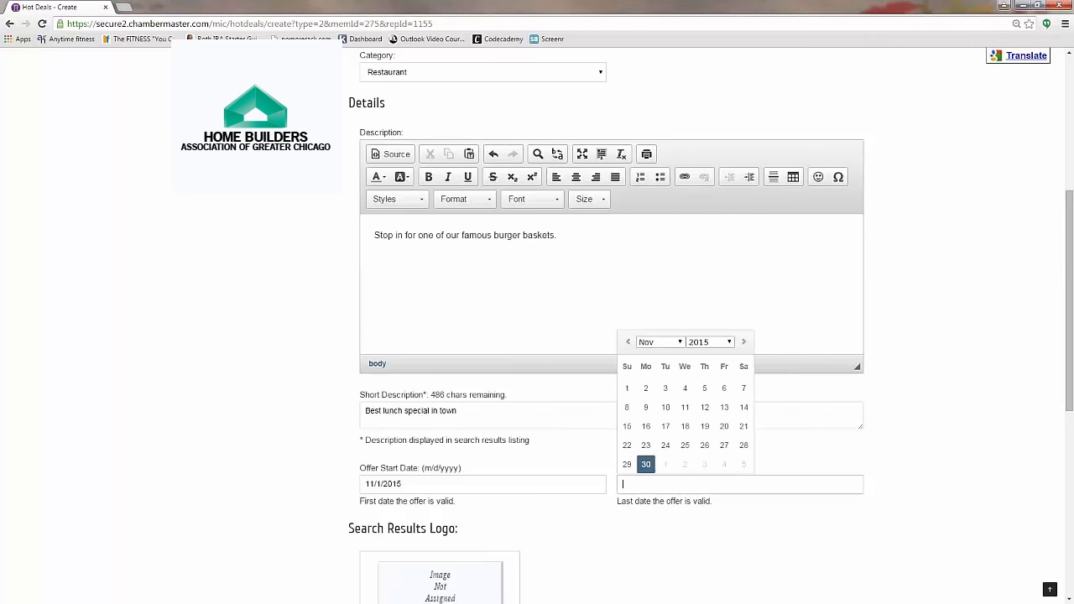
{"action": "left_click", "coordinate": [744, 345]}
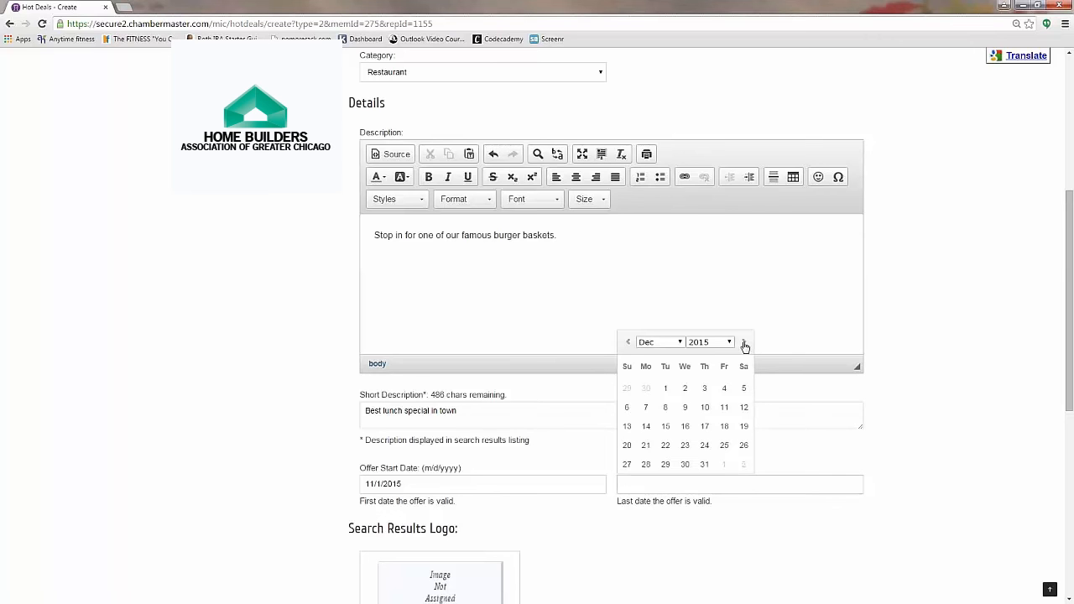
{"action": "left_click", "coordinate": [745, 344]}
{"action": "left_click", "coordinate": [724, 388]}
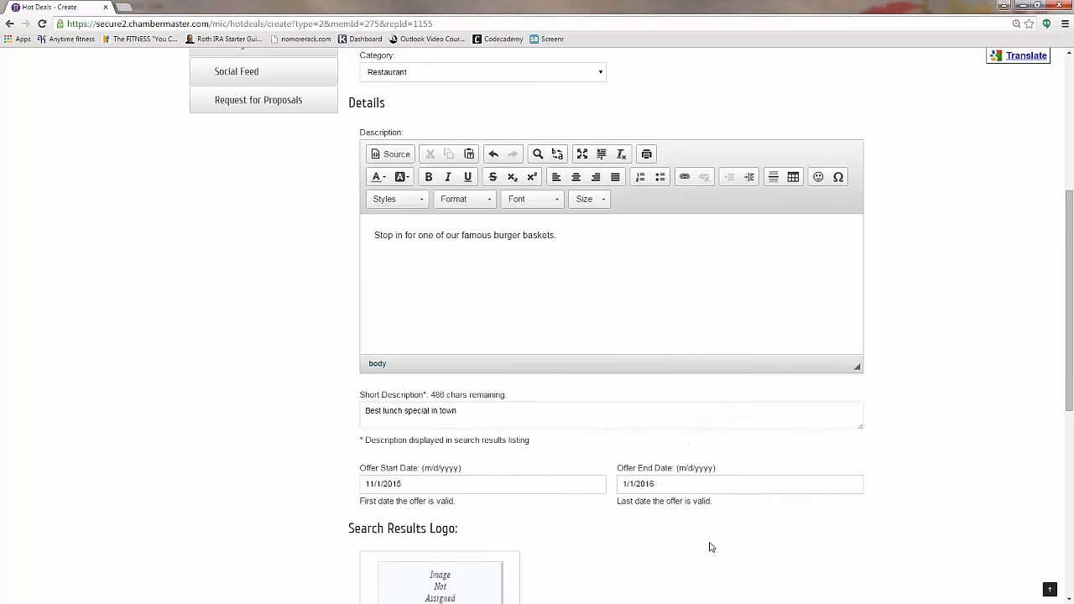
{"action": "scroll", "coordinate": [709, 547], "scroll_direction": "down", "scroll_amount": 1}
{"action": "scroll", "coordinate": [710, 548], "scroll_direction": "down", "scroll_amount": 1}
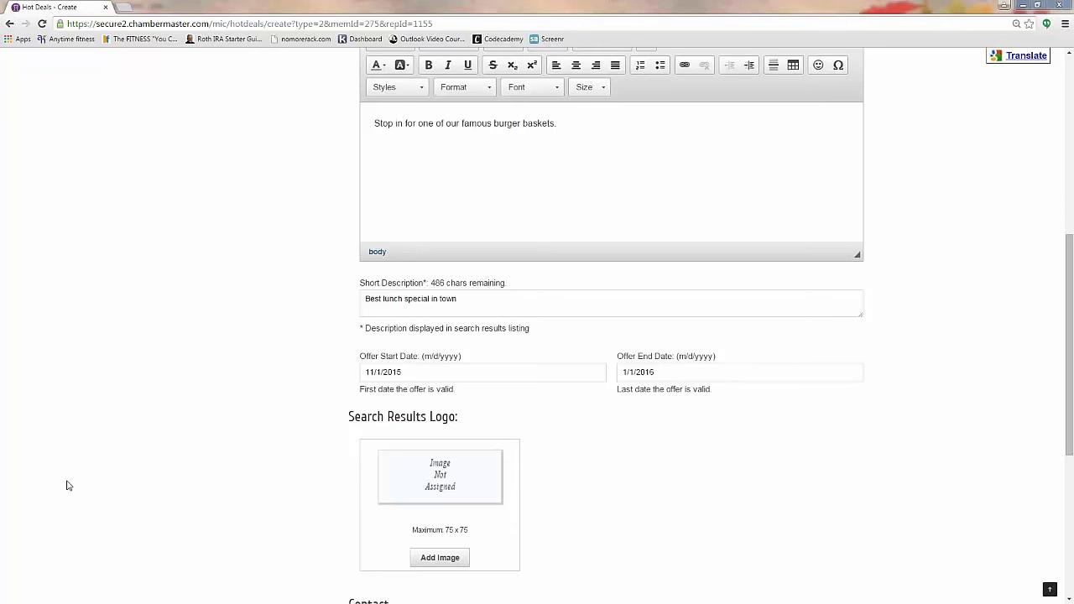
Step: Upload Diner_logo.jpg from the Desktop as the hot deal's search results logo
{"action": "left_click", "coordinate": [442, 562]}
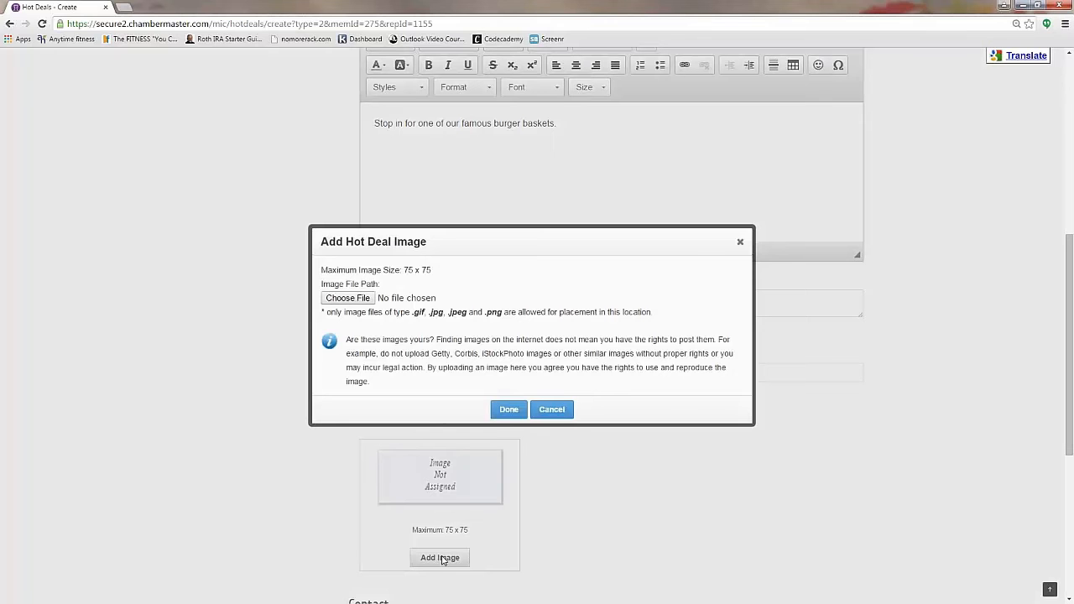
{"action": "left_click", "coordinate": [353, 299]}
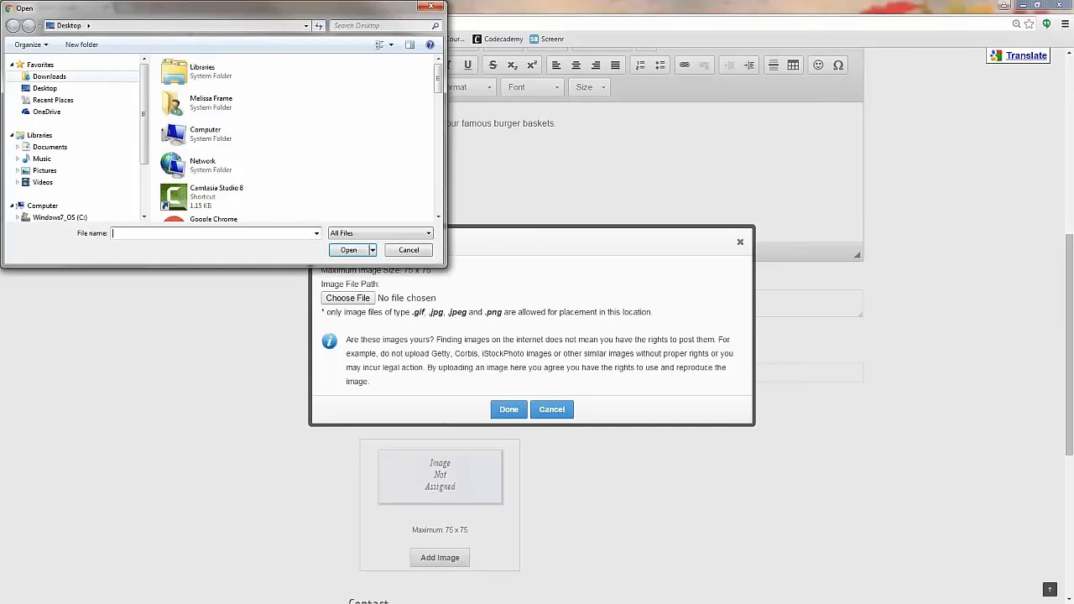
{"action": "left_click", "coordinate": [45, 88]}
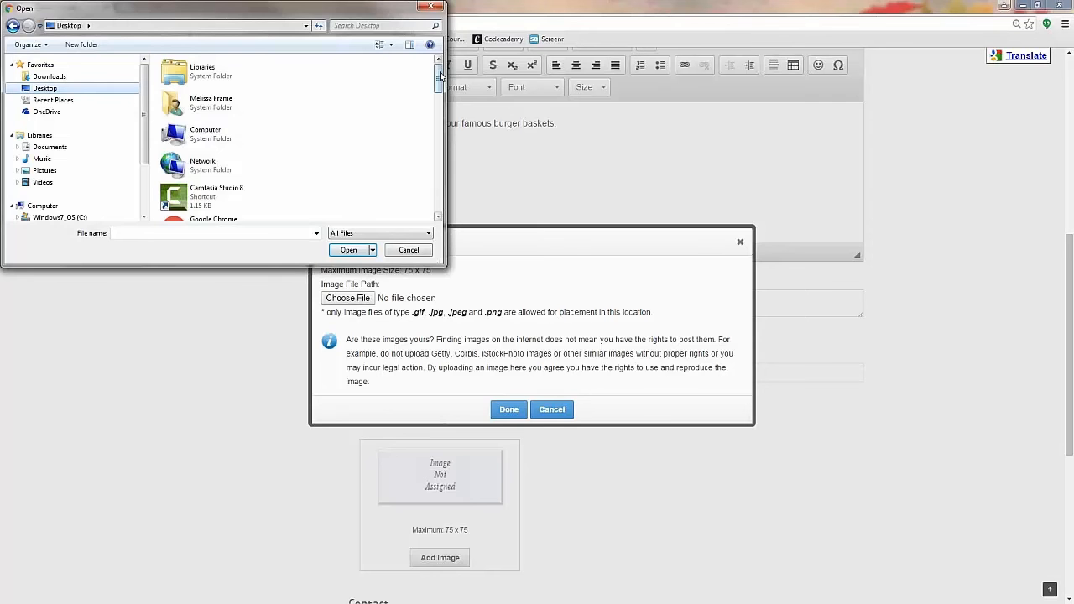
{"action": "left_click_drag", "start_coordinate": [441, 76], "coordinate": [446, 149]}
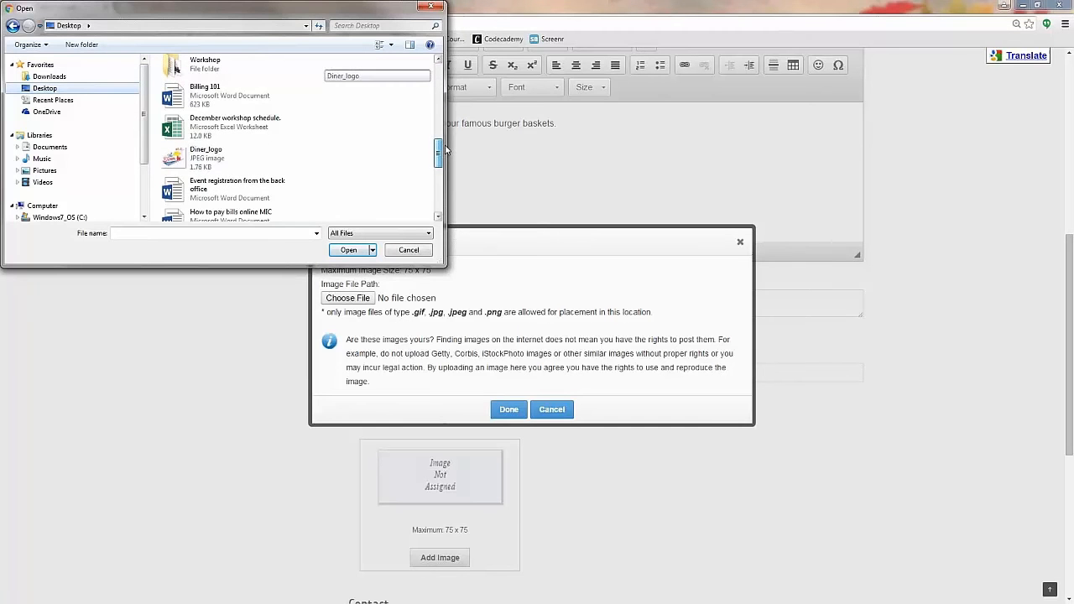
{"action": "double_click", "coordinate": [198, 159]}
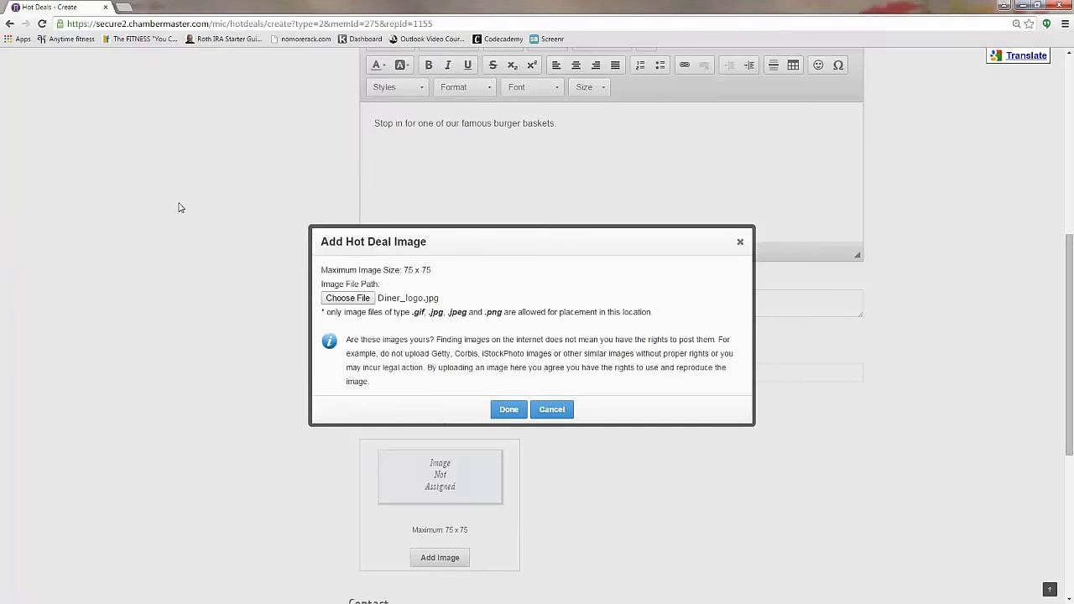
{"action": "left_click", "coordinate": [507, 410]}
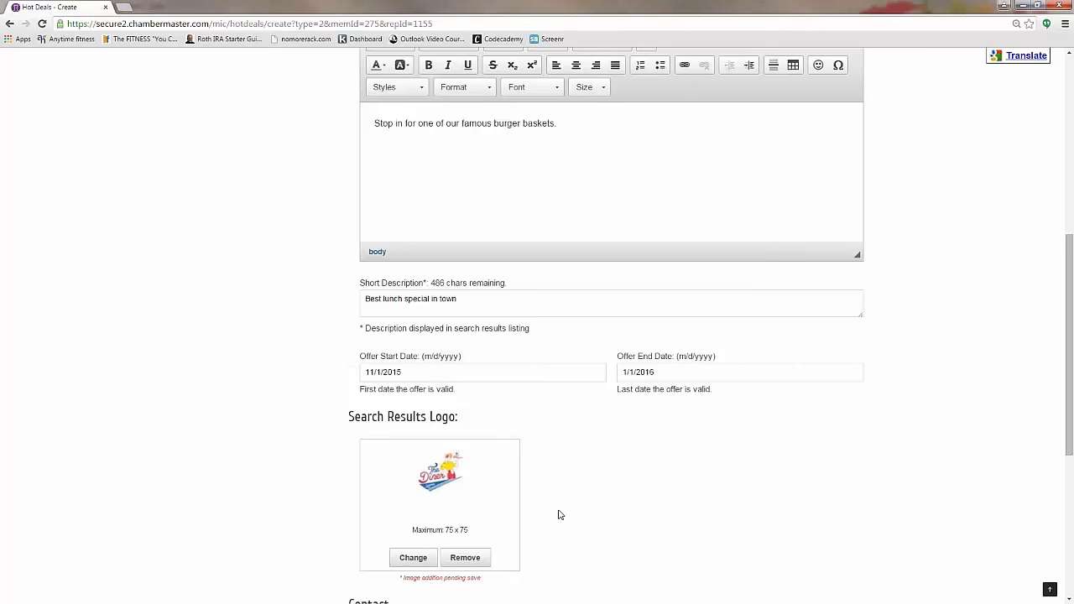
Step: Clear the old contact email address and email link text
{"action": "scroll", "coordinate": [560, 515], "scroll_direction": "down", "scroll_amount": 1}
{"action": "scroll", "coordinate": [561, 516], "scroll_direction": "down", "scroll_amount": 3}
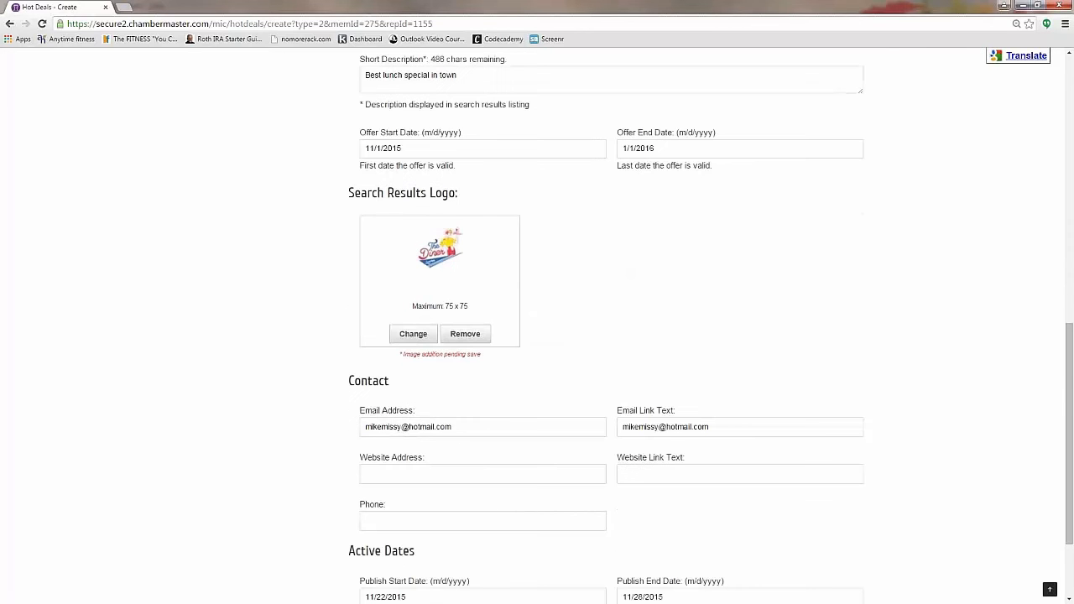
{"action": "left_click_drag", "start_coordinate": [457, 430], "coordinate": [314, 424]}
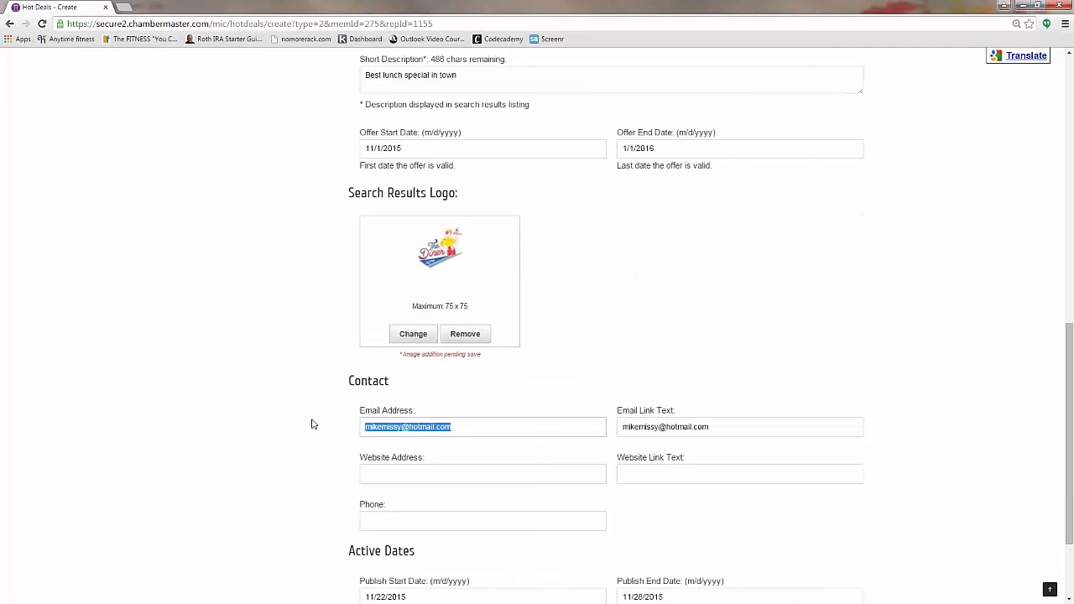
{"action": "key", "text": "ctrl+x"}
{"action": "key", "text": "Tab"}
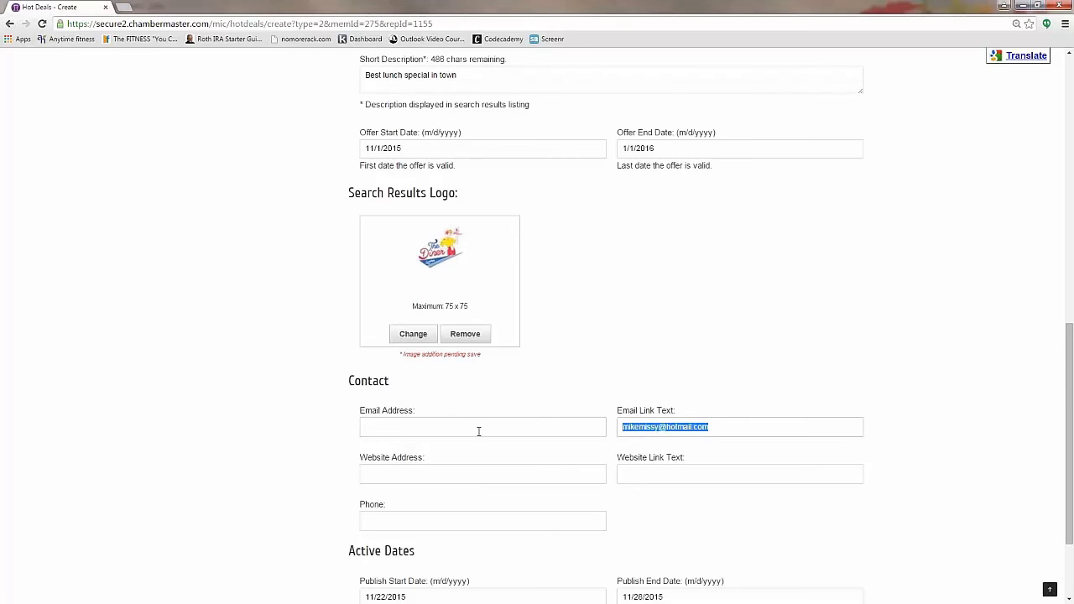
{"action": "key", "text": "Delete"}
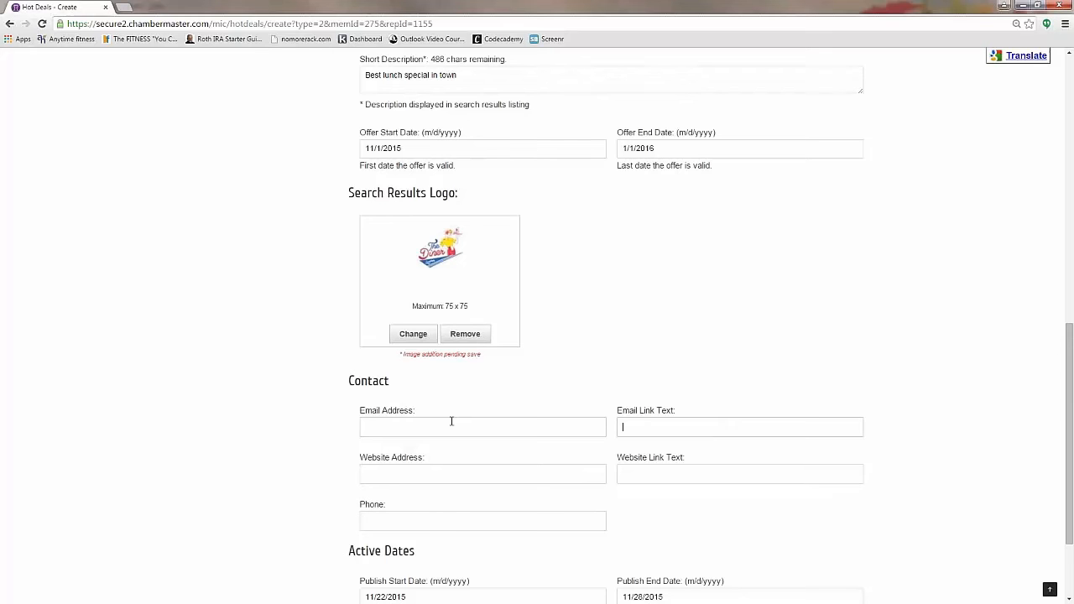
Step: Enter the diner's test email address and link text 'Click here to send us an email.'
{"action": "left_click", "coordinate": [451, 421]}
{"action": "type", "text": "Maggiedine"}
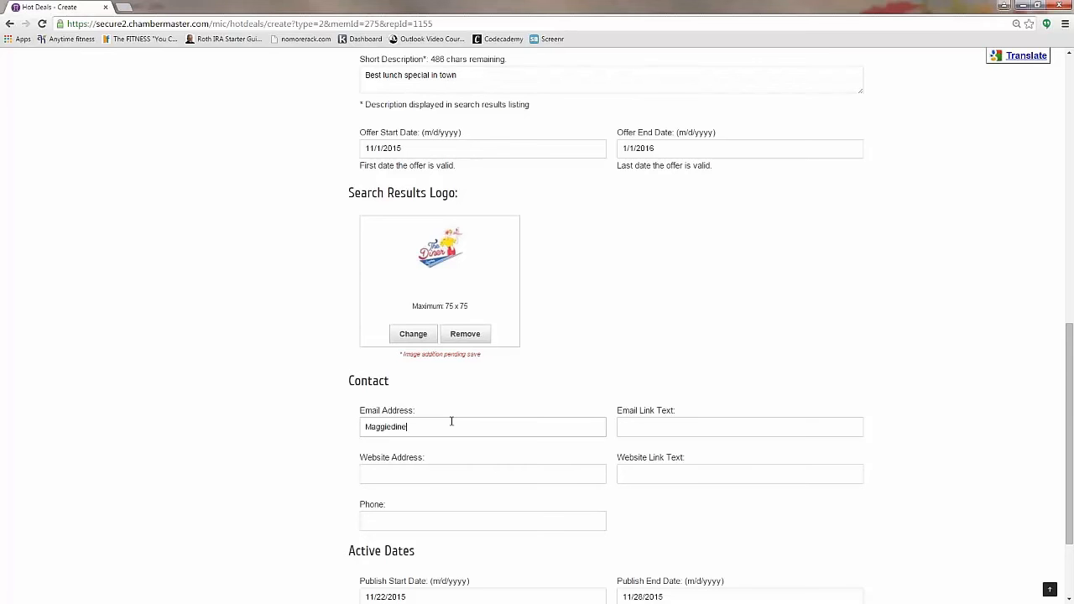
{"action": "type", "text": "r@test.com"}
{"action": "key", "text": "Tab"}
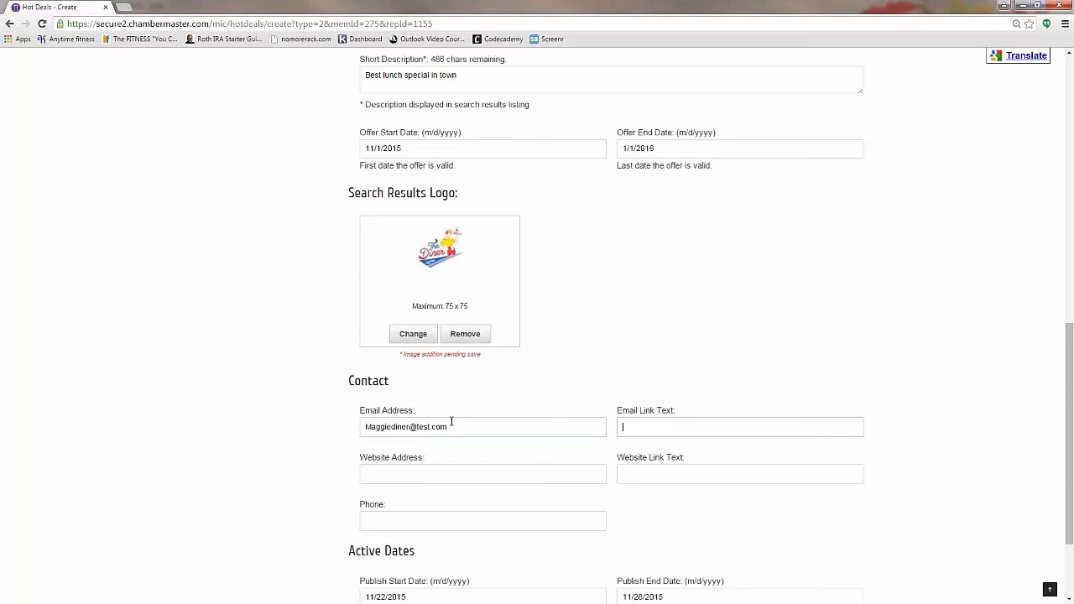
{"action": "type", "text": "Click here to send us an email."}
{"action": "left_click", "coordinate": [451, 479]}
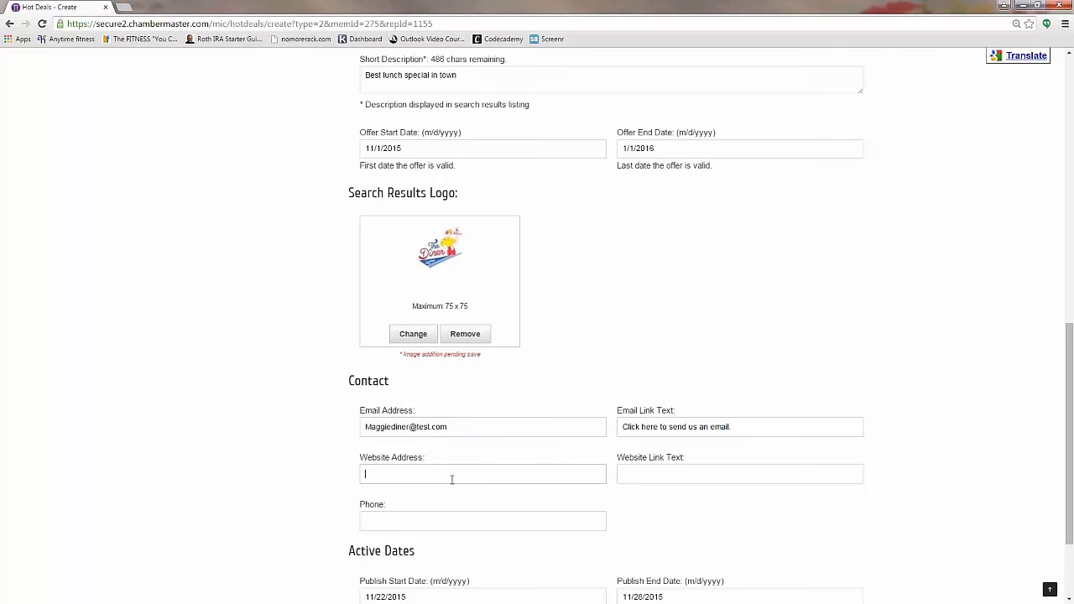
{"action": "type", "text": "www.magg"}
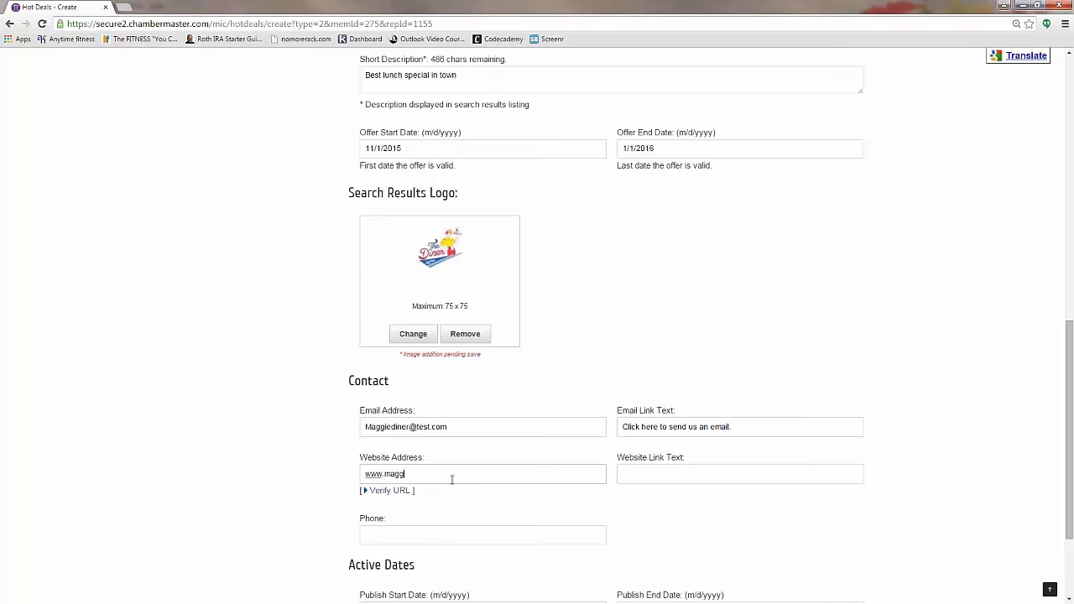
{"action": "type", "text": "iesdiner.com"}
{"action": "key", "text": "Tab"}
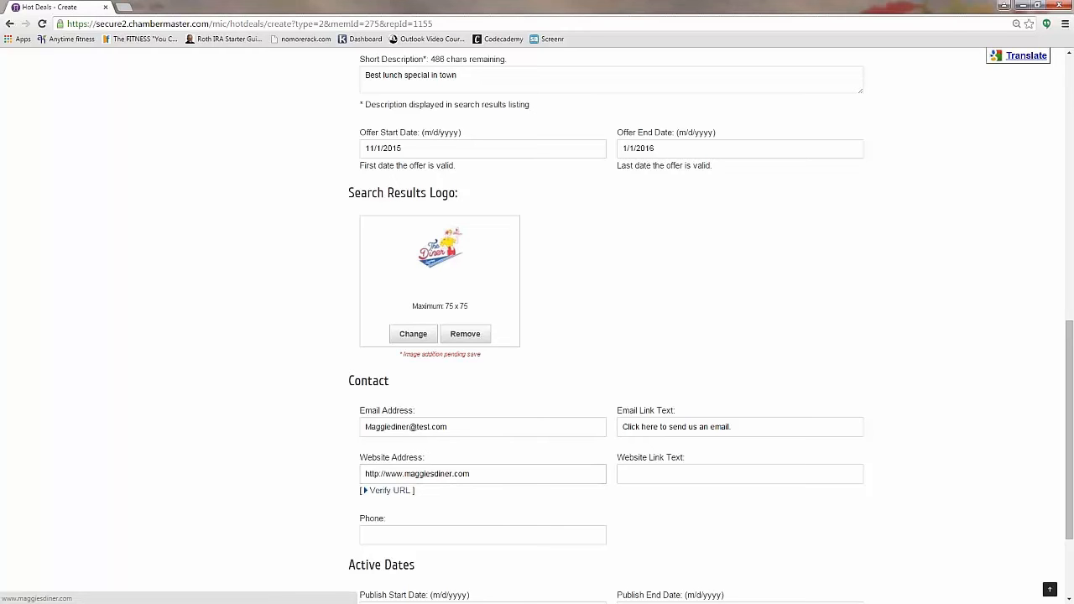
Step: Add website link text 'Click here to see our full menu' and the contact phone number
{"action": "left_click", "coordinate": [634, 472]}
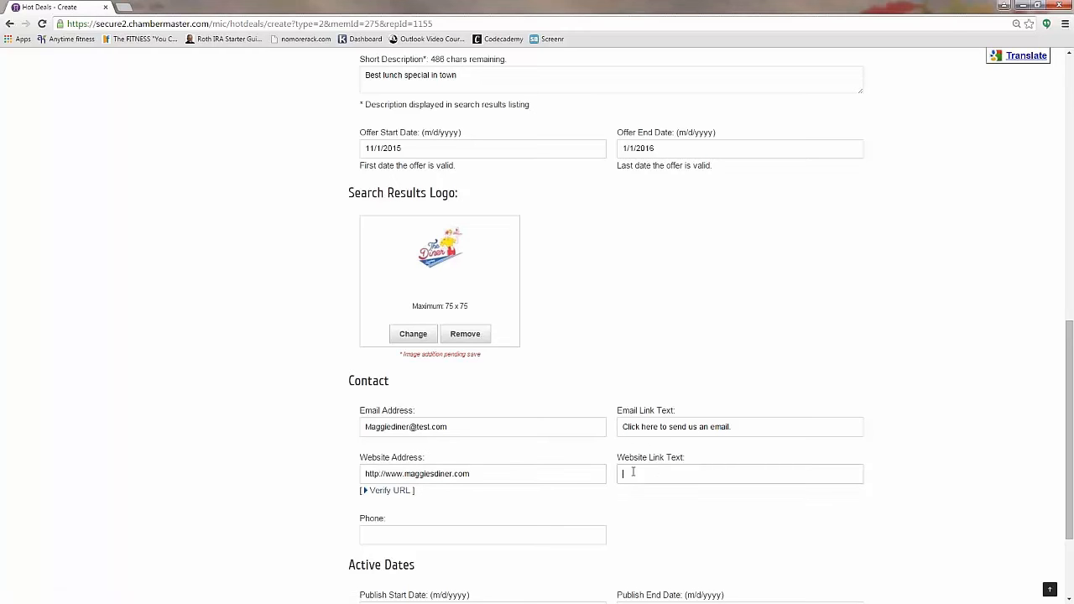
{"action": "type", "text": "Click here to see our full menu12"}
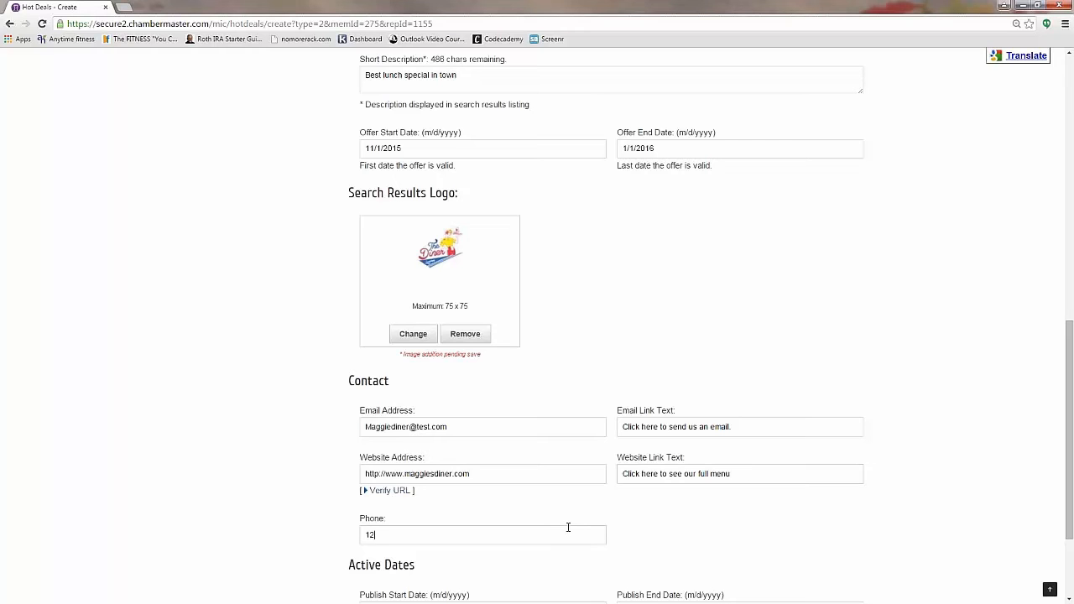
{"action": "type", "text": "3-345-0987"}
{"action": "scroll", "coordinate": [568, 527], "scroll_direction": "down", "scroll_amount": 3}
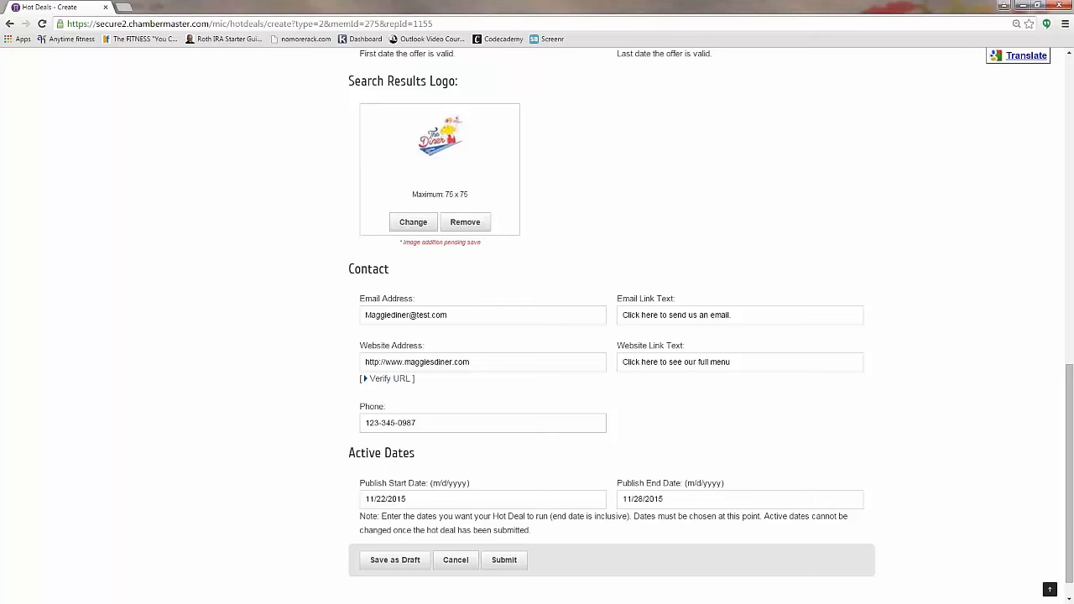
{"action": "scroll", "coordinate": [312, 501], "scroll_direction": "up", "scroll_amount": 2}
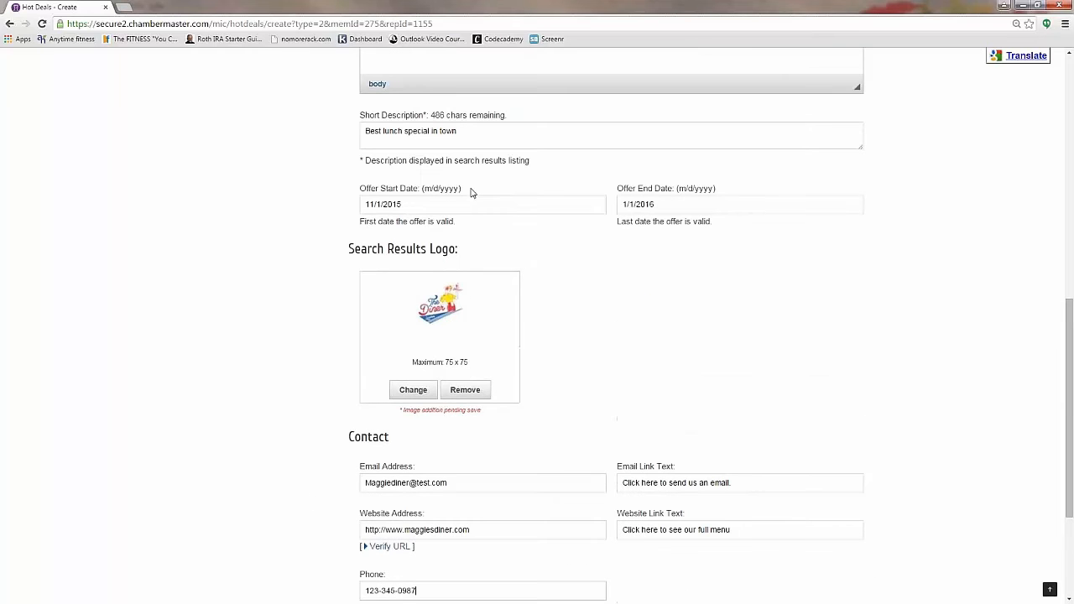
{"action": "scroll", "coordinate": [636, 225], "scroll_direction": "down", "scroll_amount": 3}
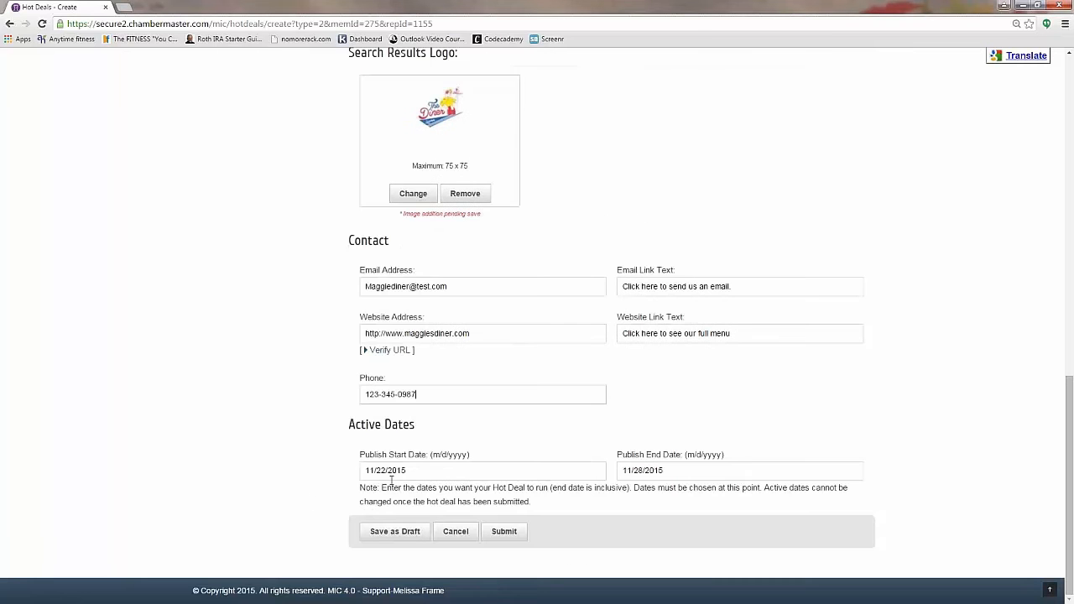
Step: Set the publish dates to run from 11/22/2015 to 11/30/2015
{"action": "left_click", "coordinate": [426, 467]}
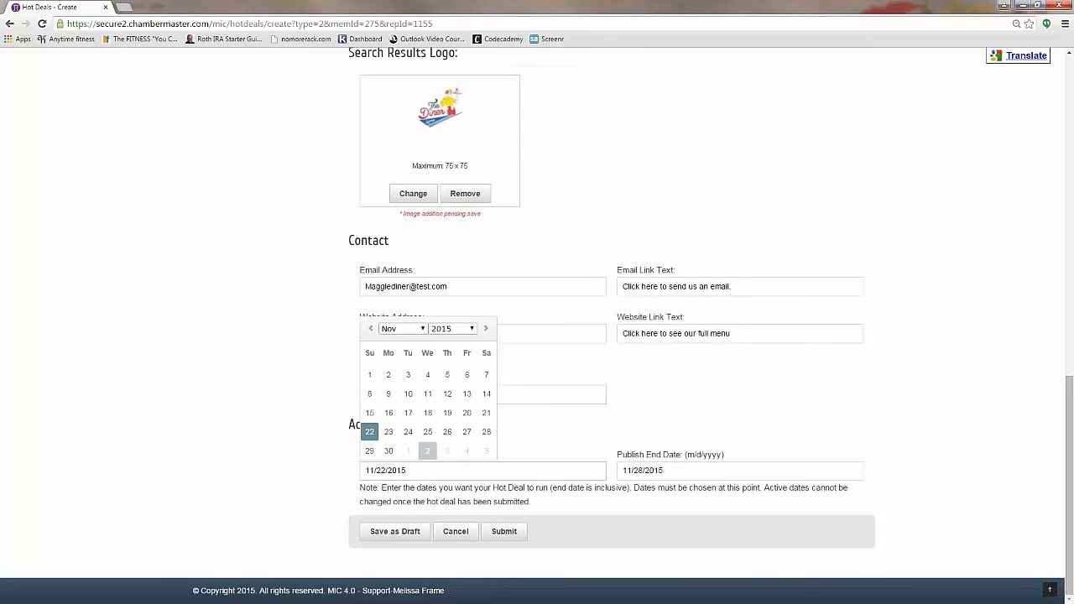
{"action": "left_click", "coordinate": [370, 432]}
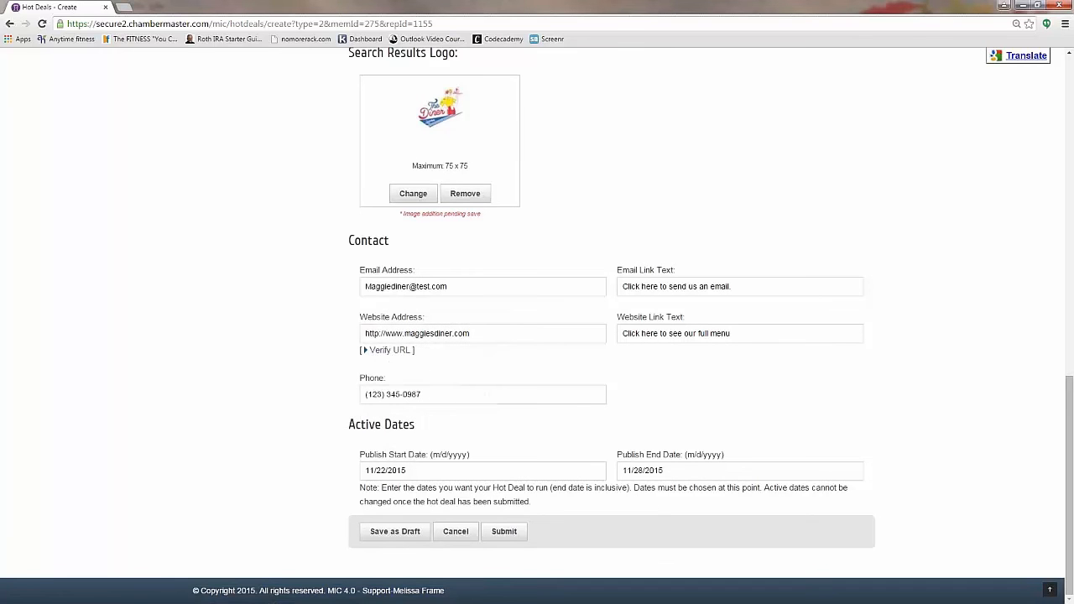
{"action": "left_click", "coordinate": [667, 471]}
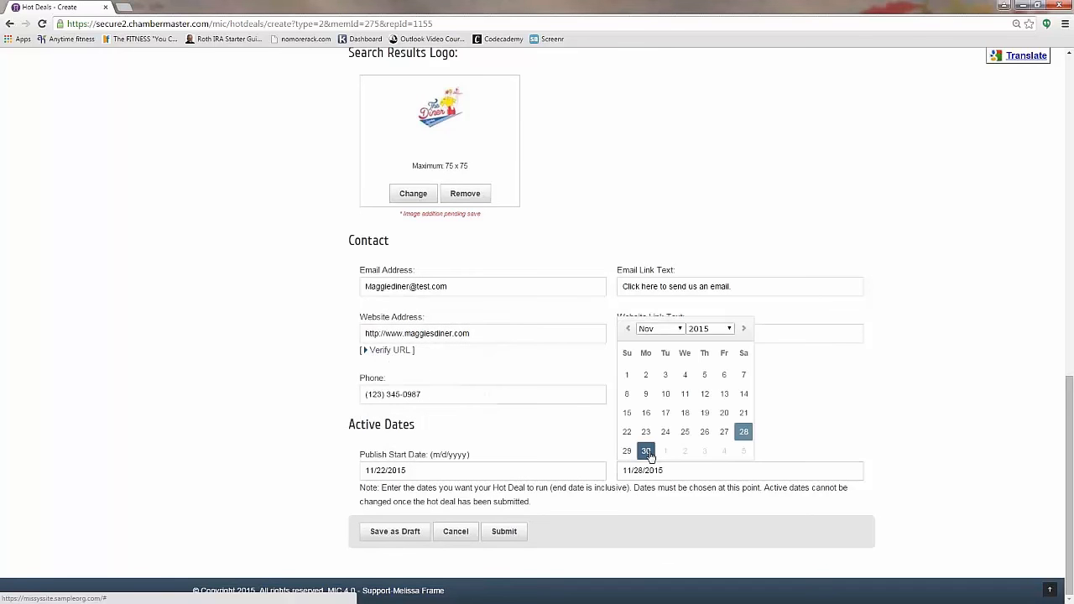
{"action": "left_click", "coordinate": [646, 450]}
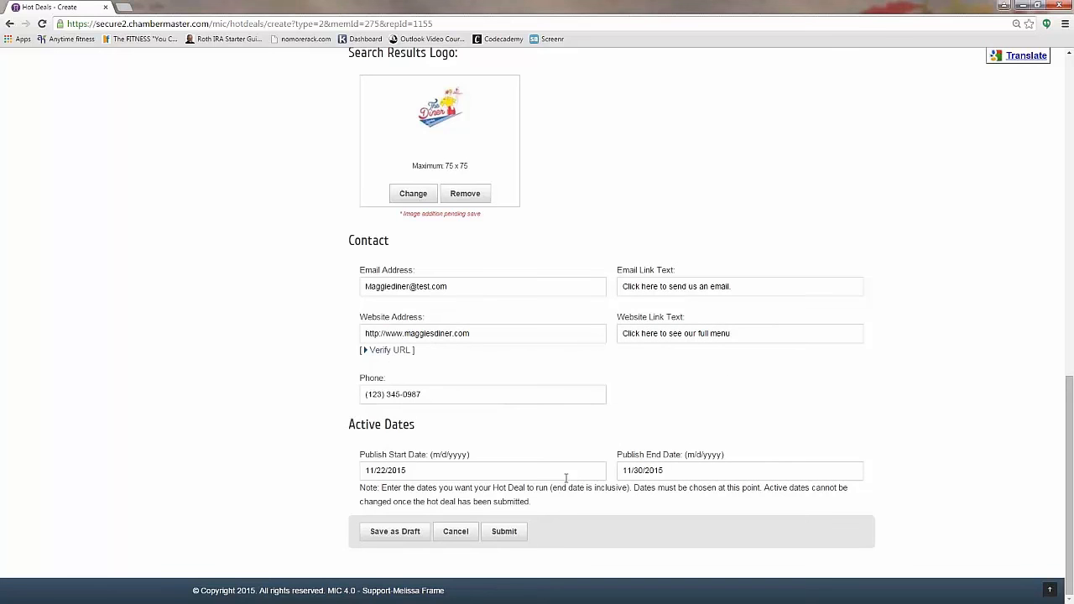
{"action": "scroll", "coordinate": [565, 478], "scroll_direction": "up", "scroll_amount": 3}
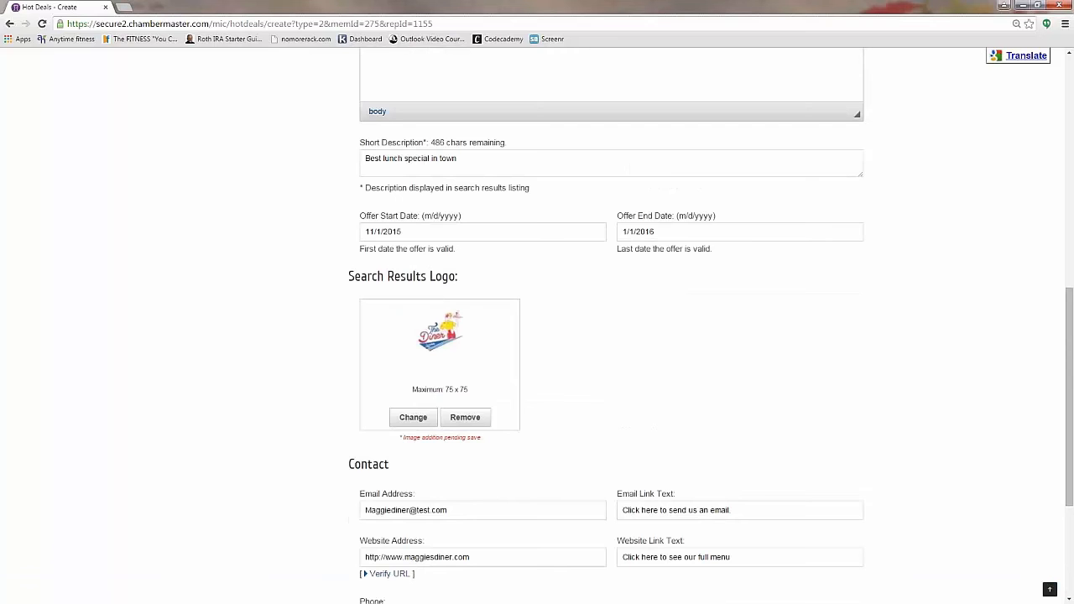
{"action": "scroll", "coordinate": [826, 342], "scroll_direction": "down", "scroll_amount": 3}
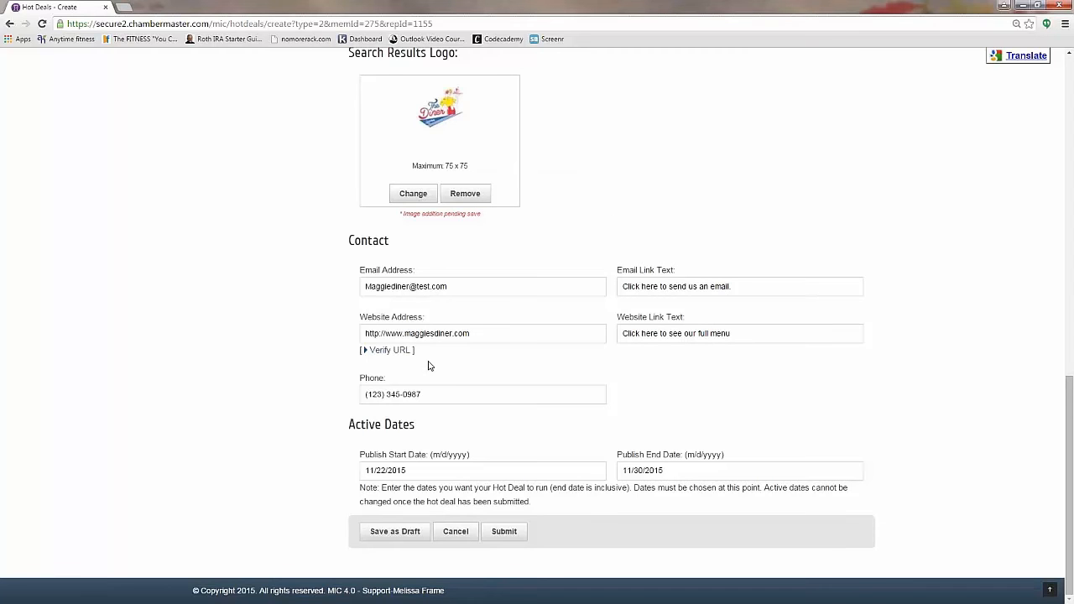
Step: Submit the Lunch Special hot deal and return to the member Home page
{"action": "left_click", "coordinate": [504, 533]}
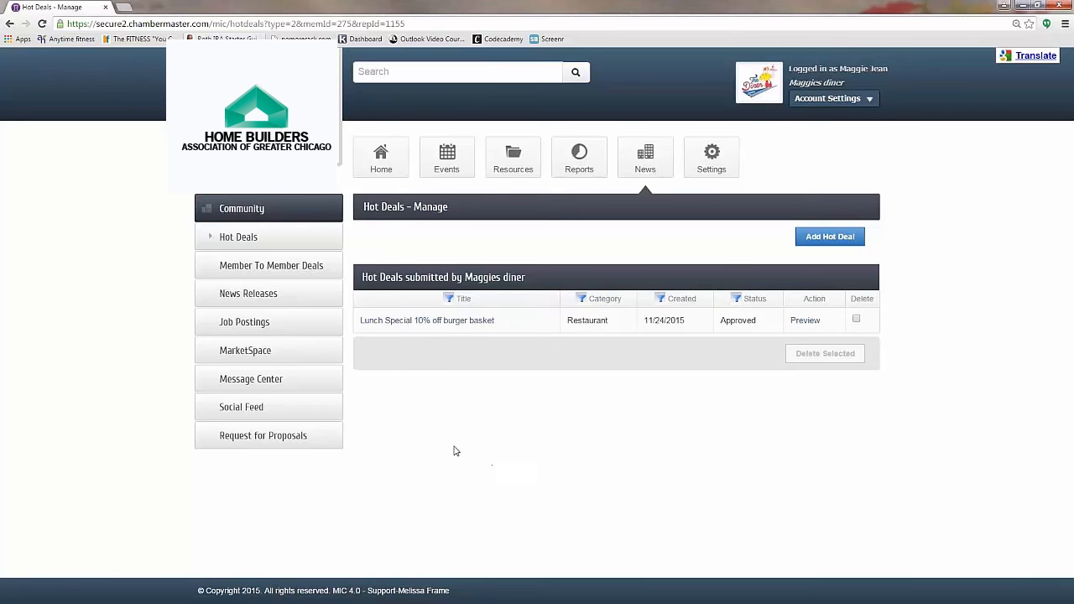
{"action": "left_click", "coordinate": [271, 265]}
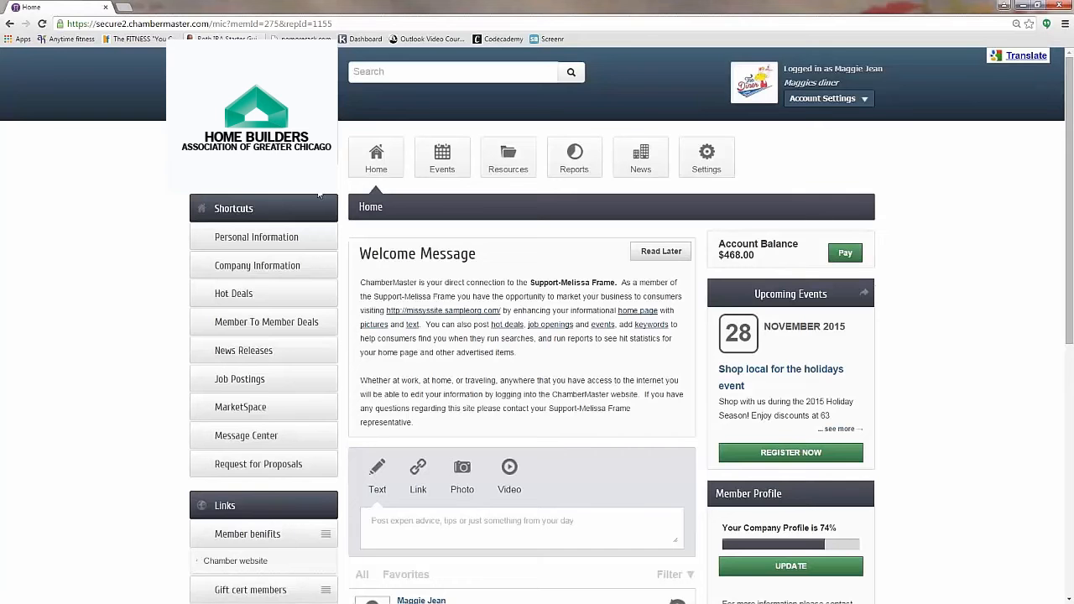
Step: Go to Member To Member Deals and look through the form for creating a new deal
{"action": "left_click", "coordinate": [259, 320]}
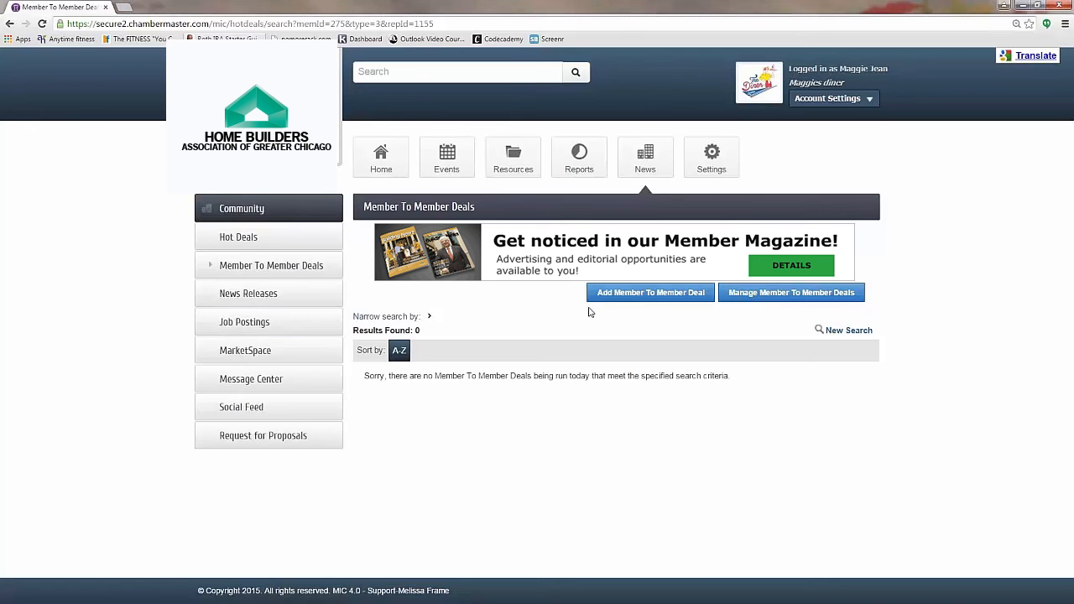
{"action": "left_click", "coordinate": [680, 294]}
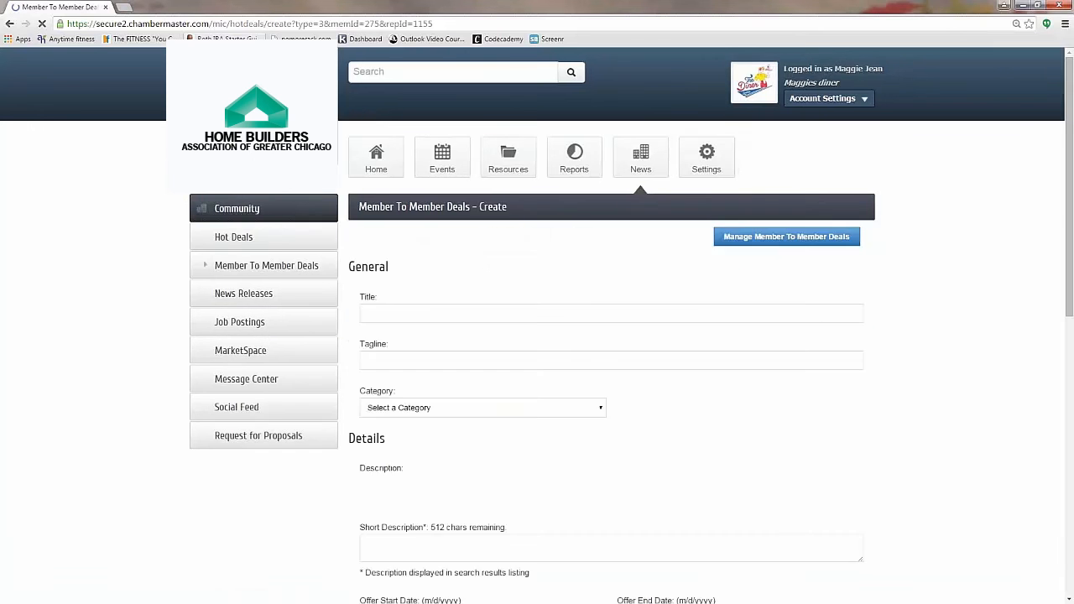
{"action": "scroll", "coordinate": [541, 298], "scroll_direction": "down", "scroll_amount": 2}
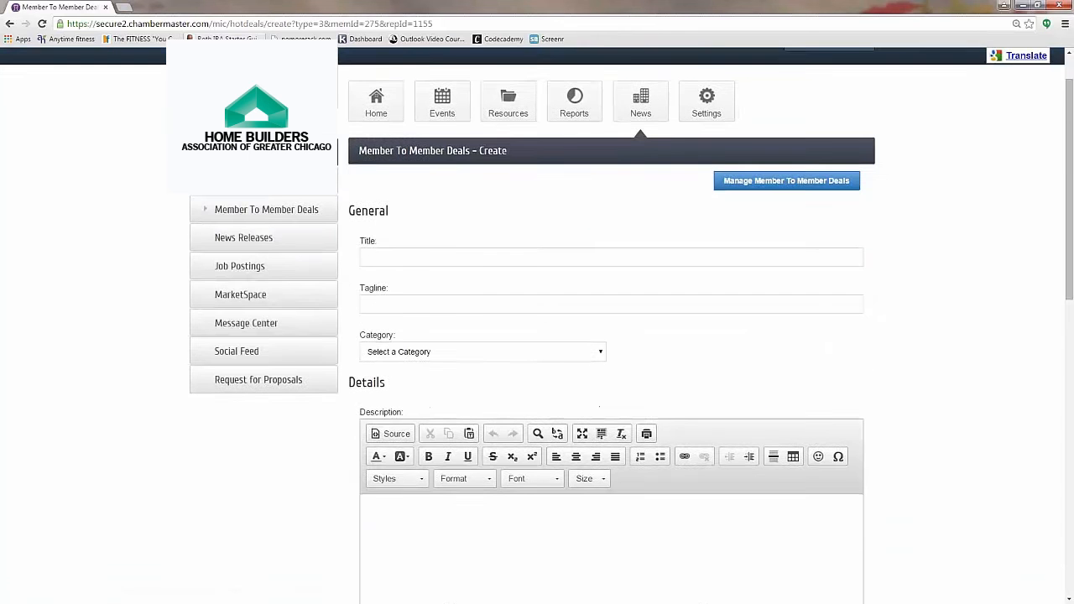
{"action": "scroll", "coordinate": [542, 337], "scroll_direction": "down", "scroll_amount": 8}
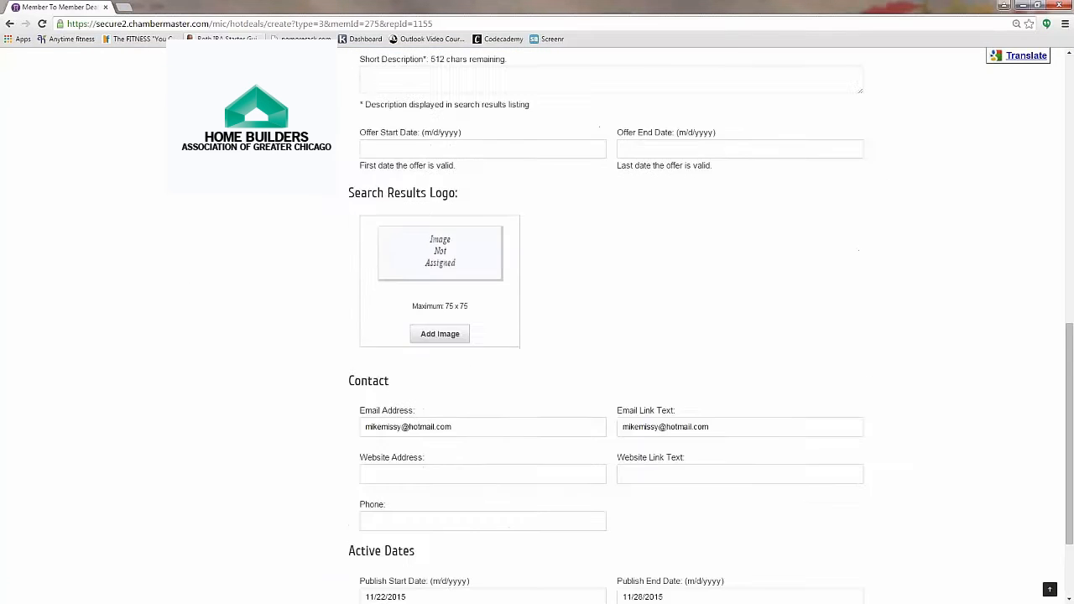
{"action": "scroll", "coordinate": [542, 337], "scroll_direction": "up", "scroll_amount": 3}
{"action": "scroll", "coordinate": [611, 326], "scroll_direction": "up", "scroll_amount": 5}
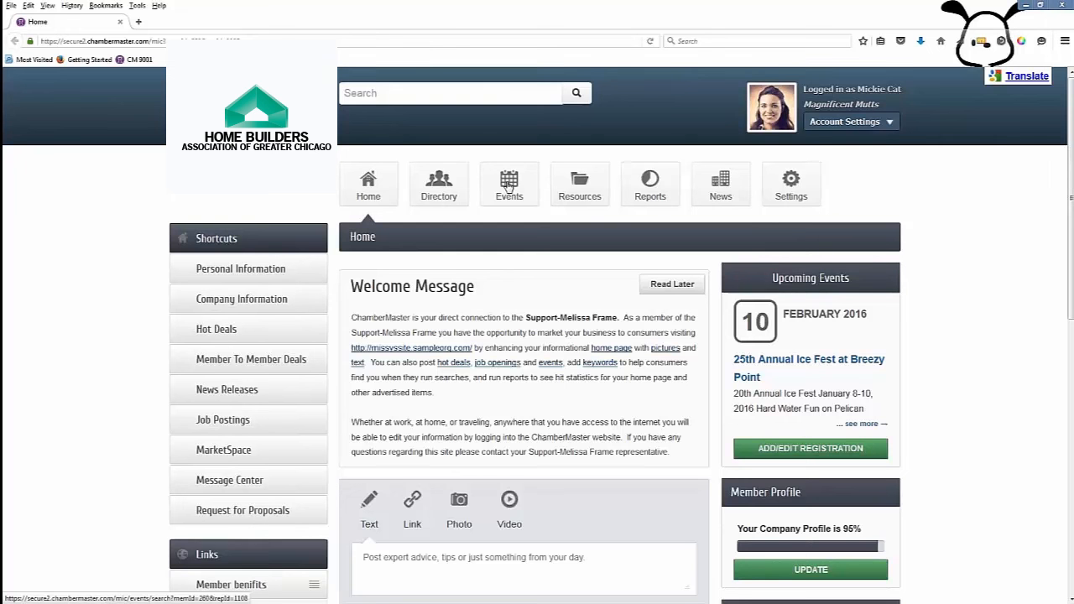
Step: Go to the events list and filter it to Registered events, then Attended events
{"action": "left_click", "coordinate": [509, 186]}
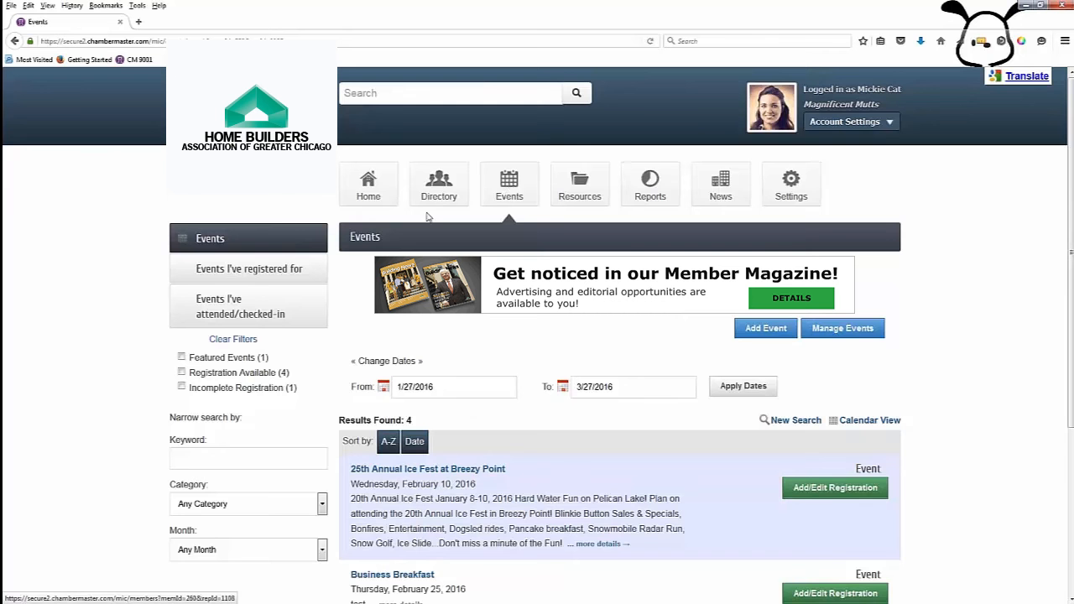
{"action": "left_click", "coordinate": [220, 270]}
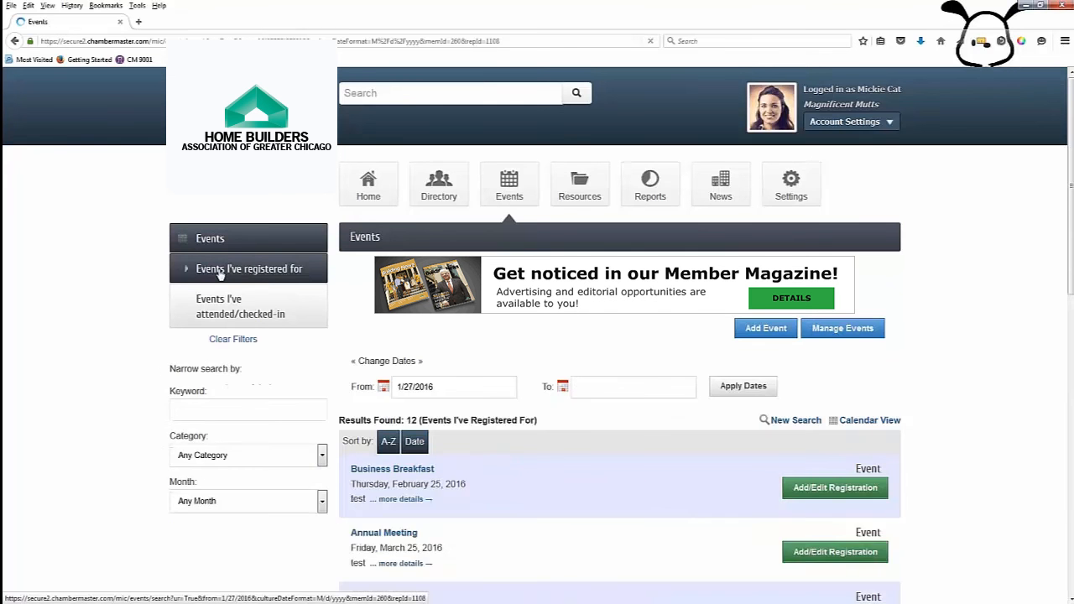
{"action": "scroll", "coordinate": [573, 456], "scroll_direction": "down", "scroll_amount": 3}
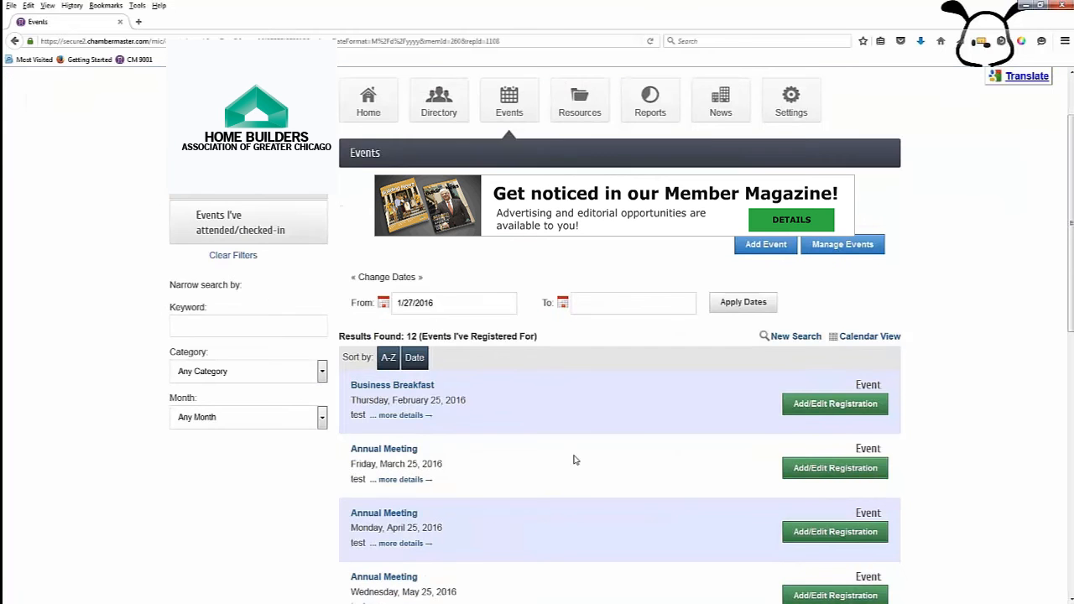
{"action": "scroll", "coordinate": [574, 460], "scroll_direction": "down", "scroll_amount": 2}
{"action": "scroll", "coordinate": [574, 460], "scroll_direction": "up", "scroll_amount": 3}
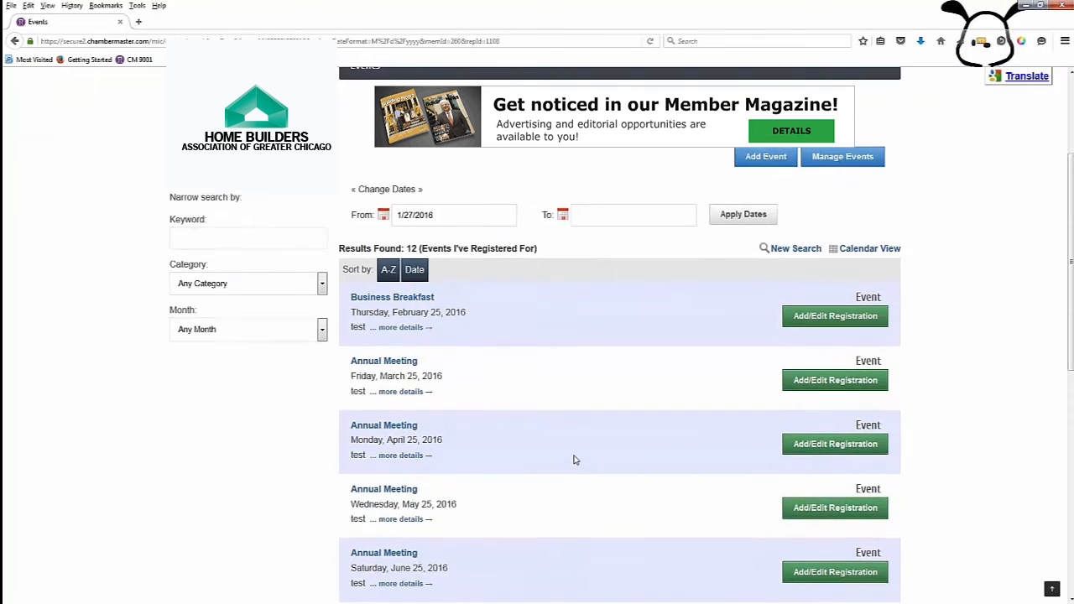
{"action": "scroll", "coordinate": [574, 459], "scroll_direction": "up", "scroll_amount": 2}
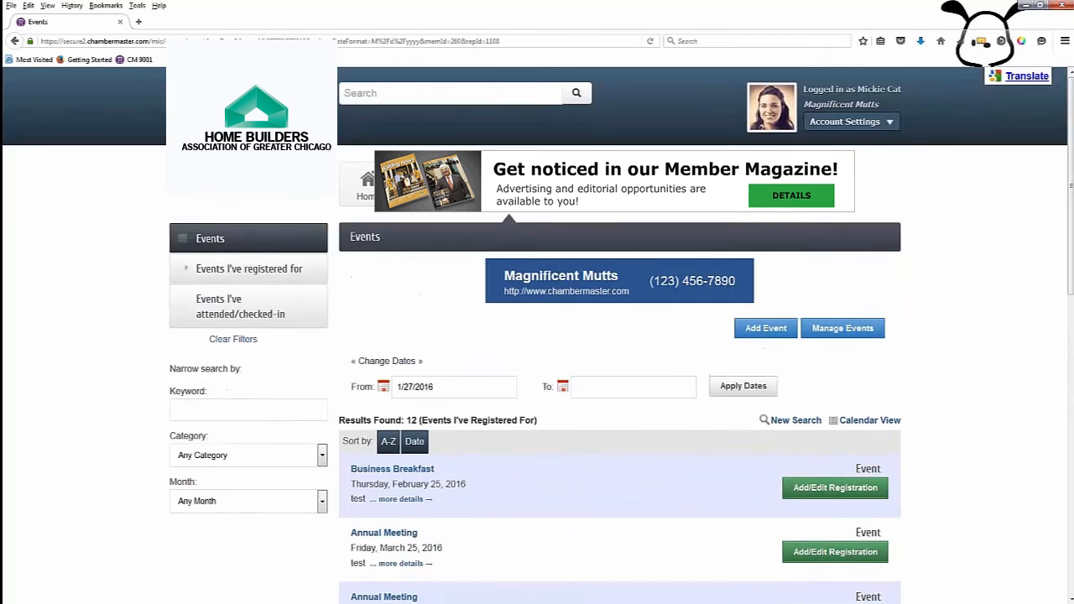
{"action": "left_click", "coordinate": [231, 314]}
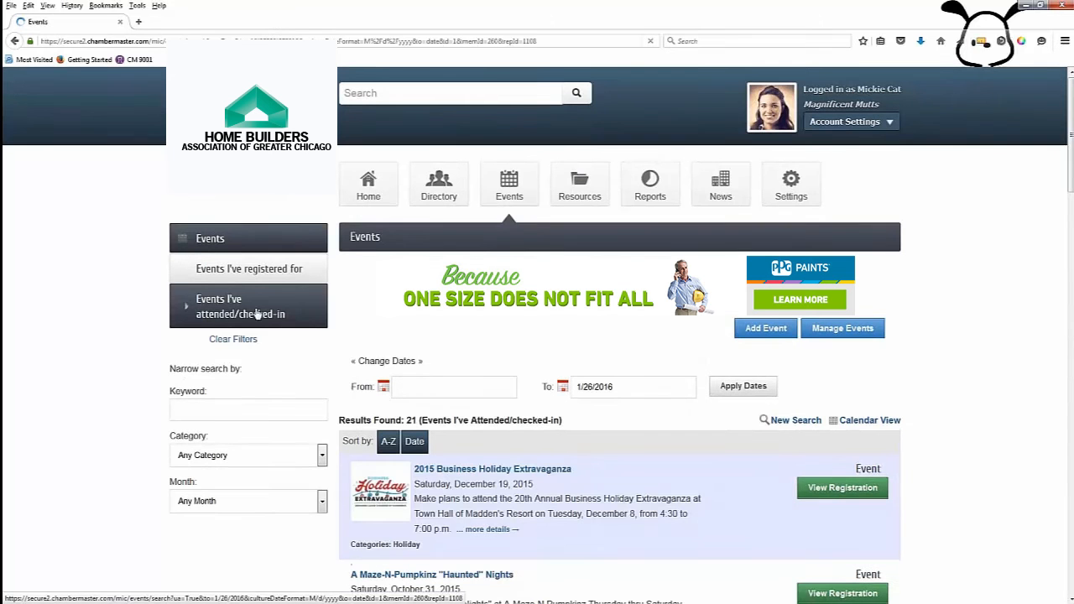
{"action": "scroll", "coordinate": [606, 475], "scroll_direction": "down", "scroll_amount": 3}
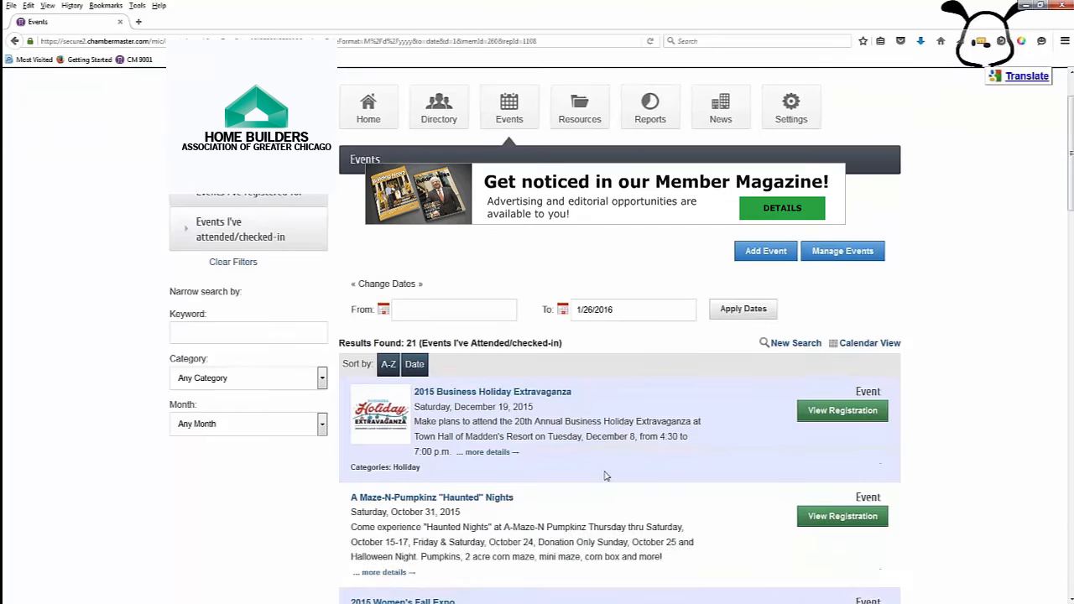
{"action": "scroll", "coordinate": [606, 476], "scroll_direction": "down", "scroll_amount": 2}
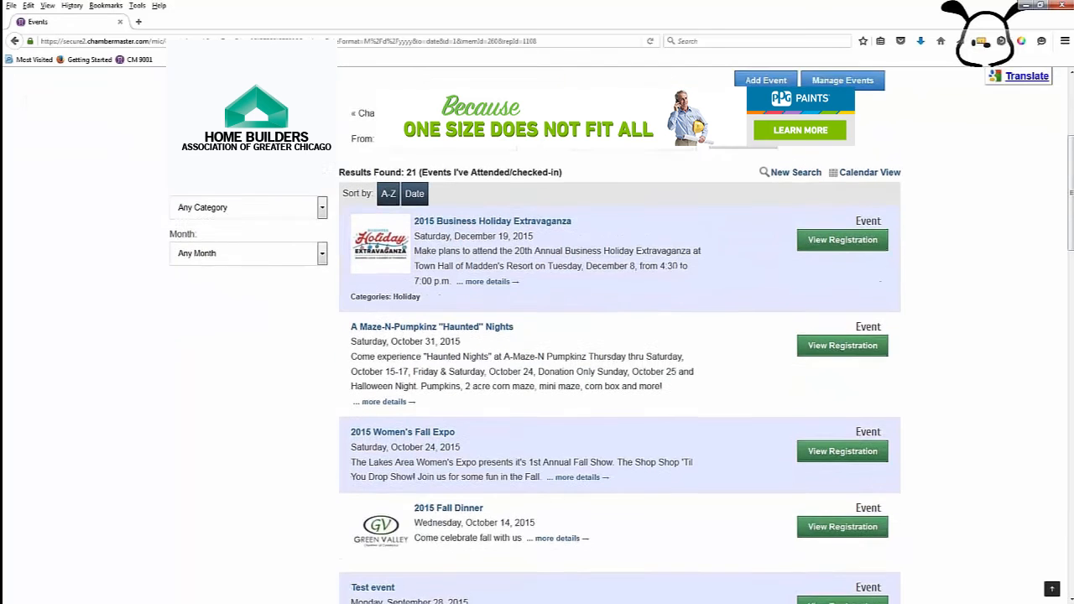
{"action": "scroll", "coordinate": [606, 476], "scroll_direction": "up", "scroll_amount": 2}
{"action": "scroll", "coordinate": [571, 468], "scroll_direction": "up", "scroll_amount": 2}
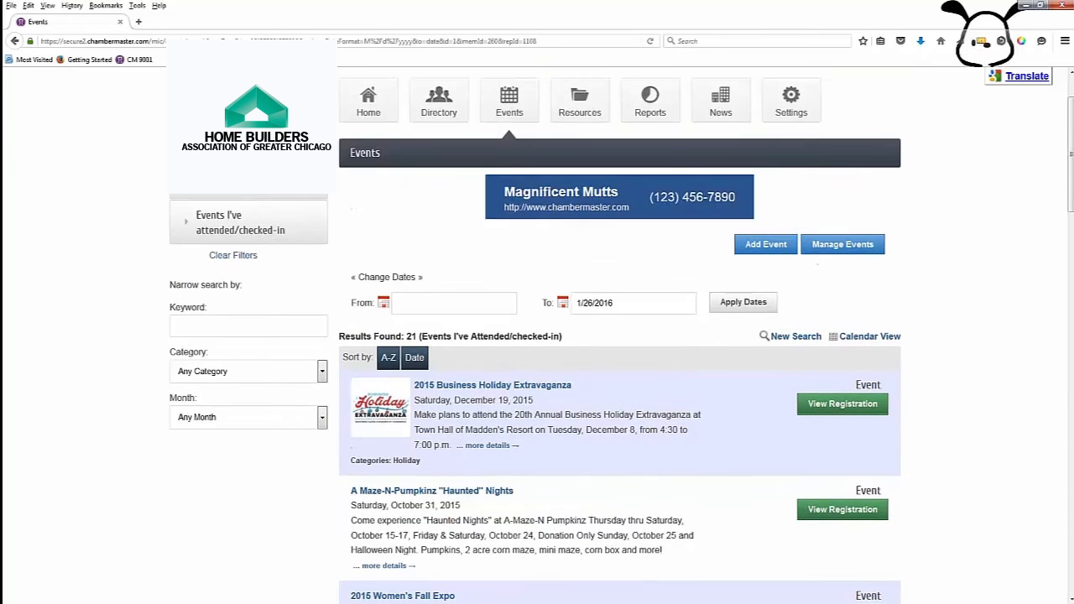
Step: Clear all filters, then try Featured, Registration Available and Incomplete Registration, turning each off
{"action": "left_click", "coordinate": [242, 261]}
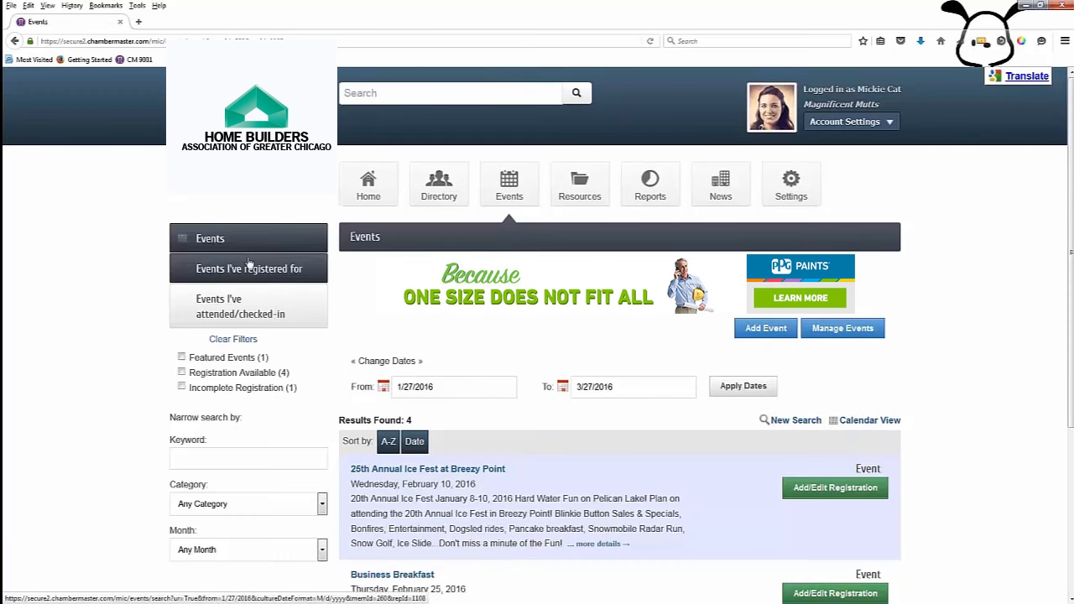
{"action": "left_click", "coordinate": [182, 358]}
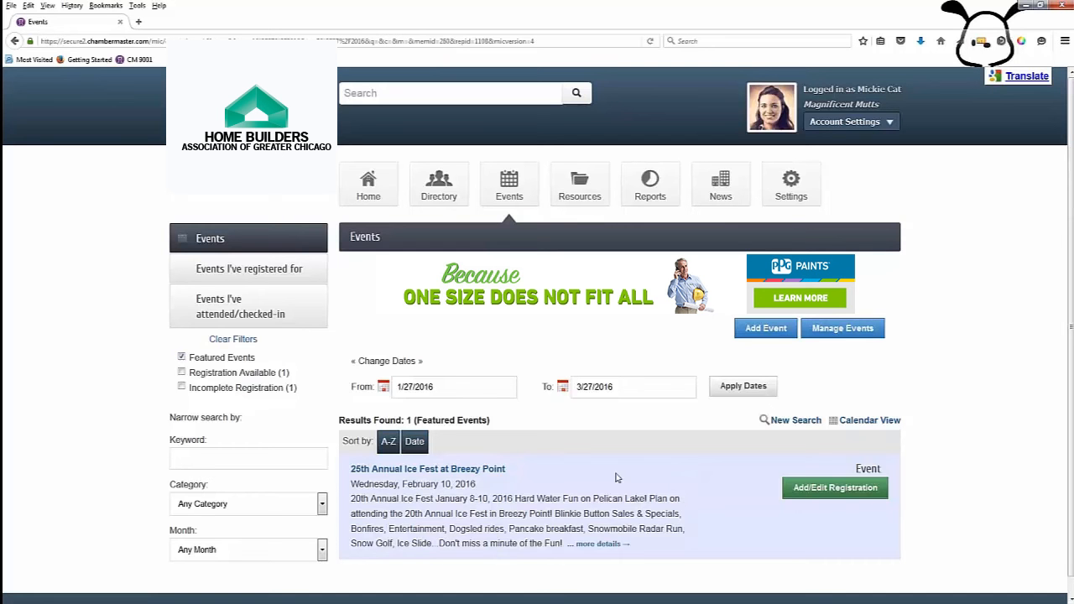
{"action": "left_click", "coordinate": [182, 358]}
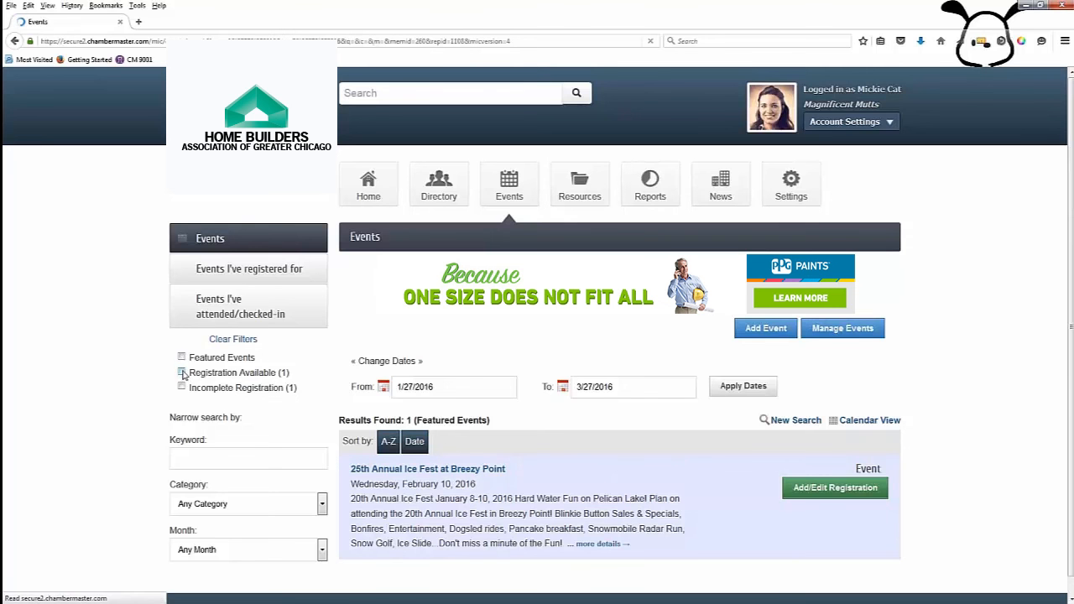
{"action": "left_click", "coordinate": [182, 373]}
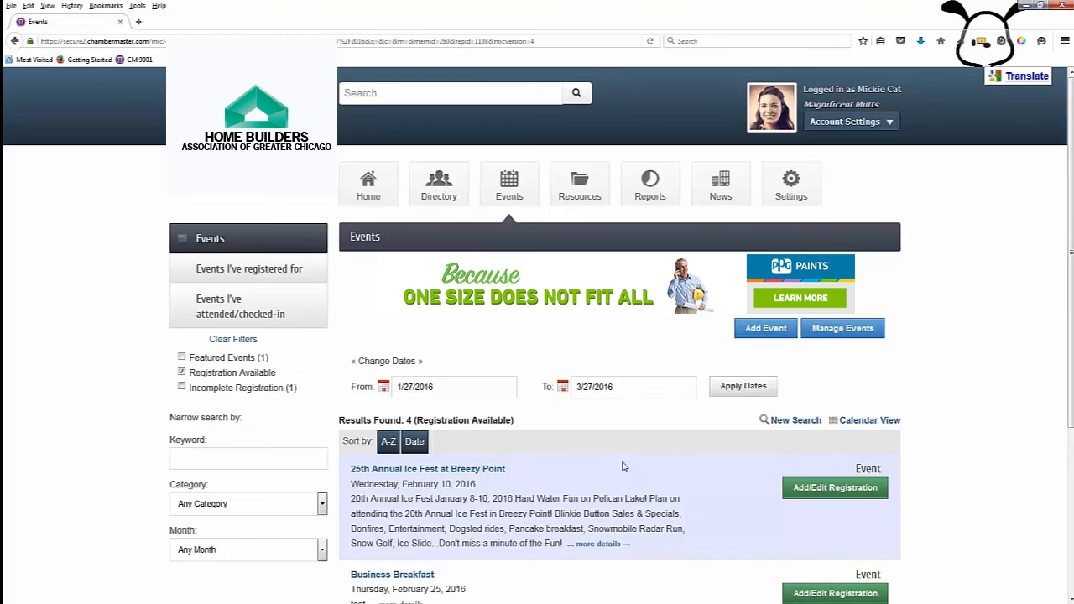
{"action": "scroll", "coordinate": [623, 465], "scroll_direction": "down", "scroll_amount": 3}
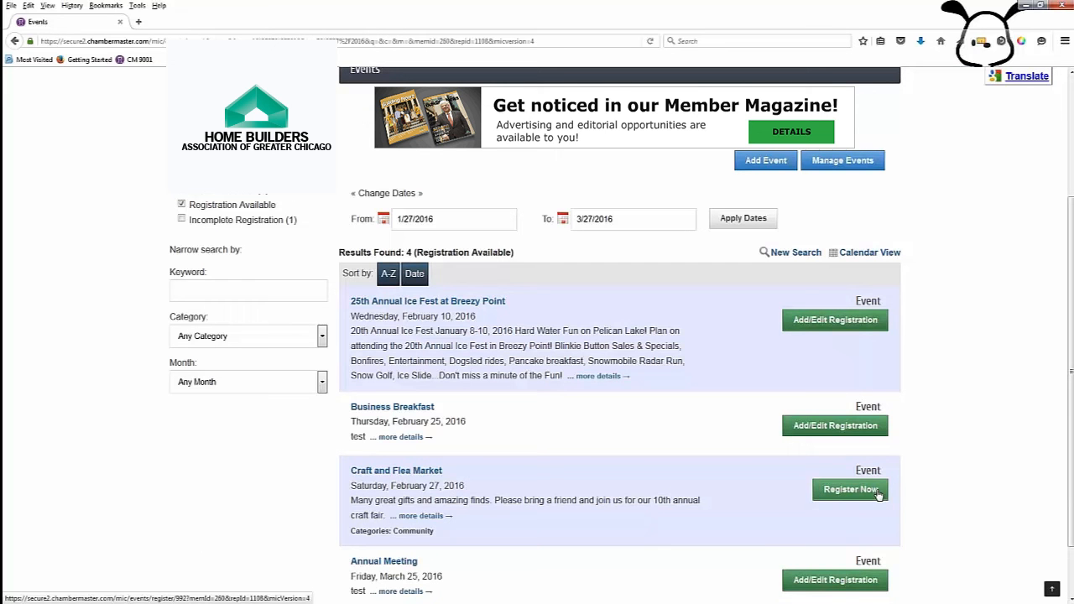
{"action": "left_click", "coordinate": [182, 204]}
{"action": "left_click", "coordinate": [183, 388]}
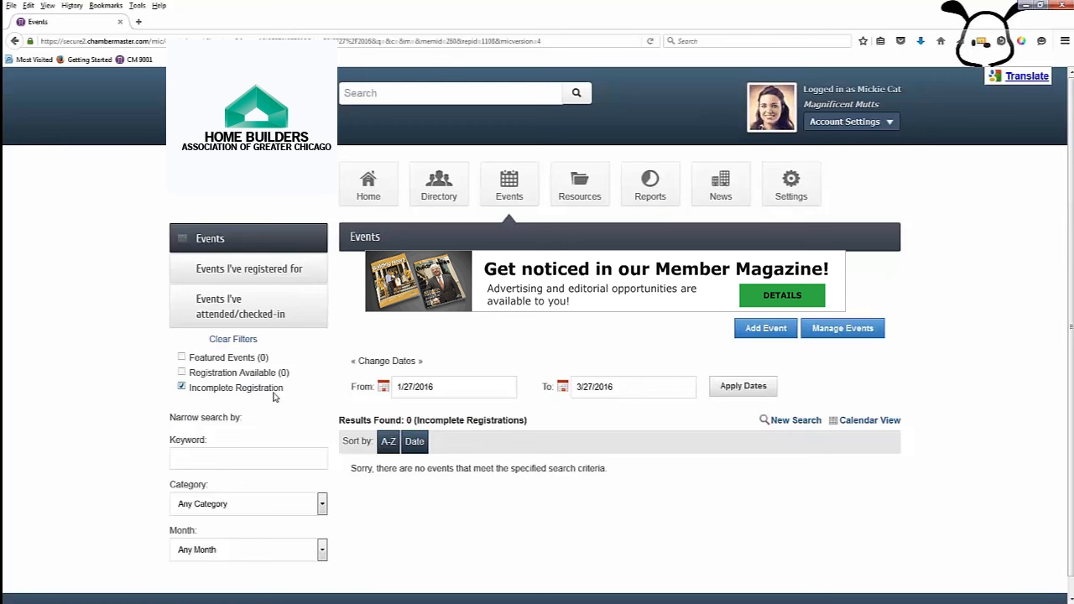
{"action": "left_click", "coordinate": [182, 388]}
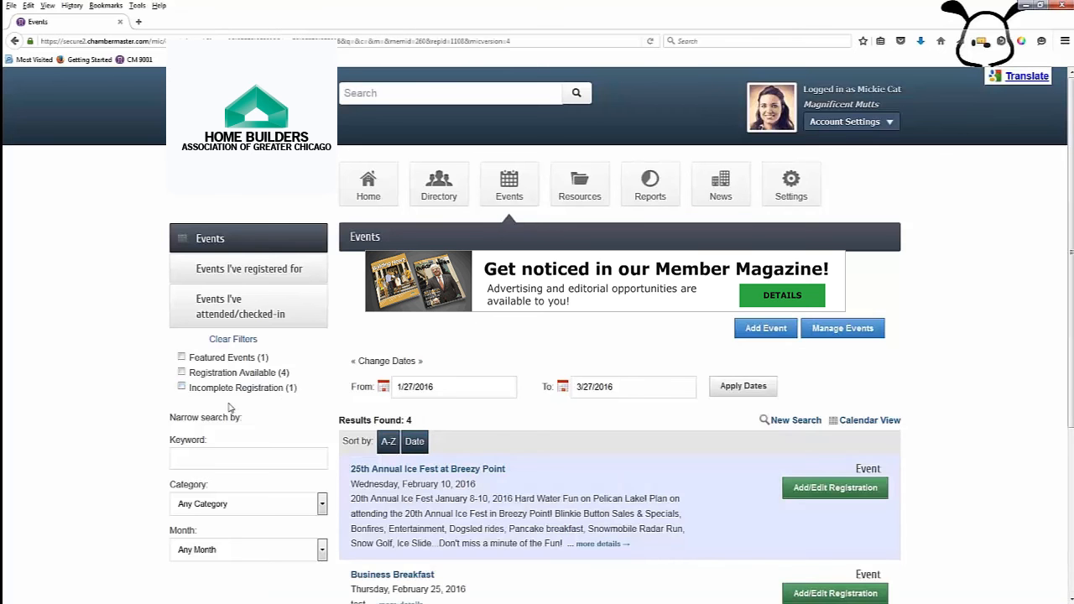
{"action": "scroll", "coordinate": [295, 422], "scroll_direction": "down", "scroll_amount": 2}
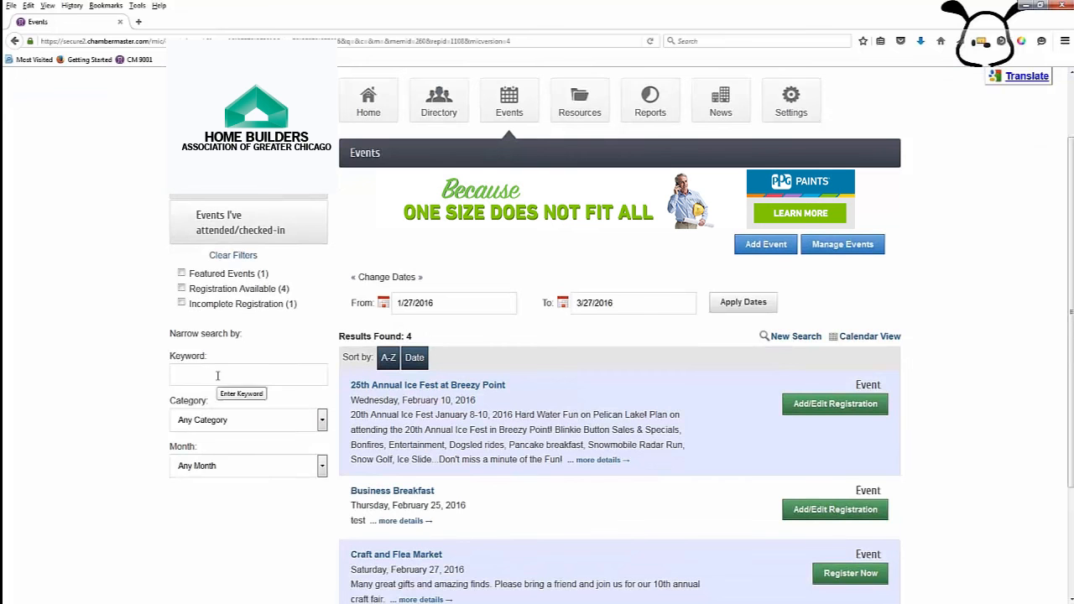
{"action": "left_click", "coordinate": [322, 424]}
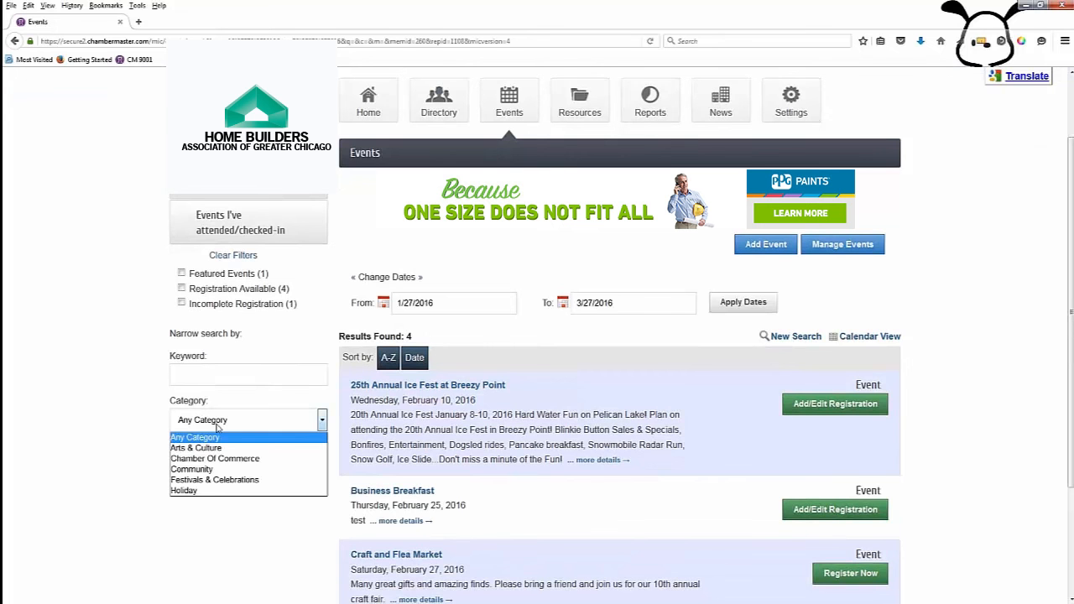
{"action": "left_click", "coordinate": [216, 527]}
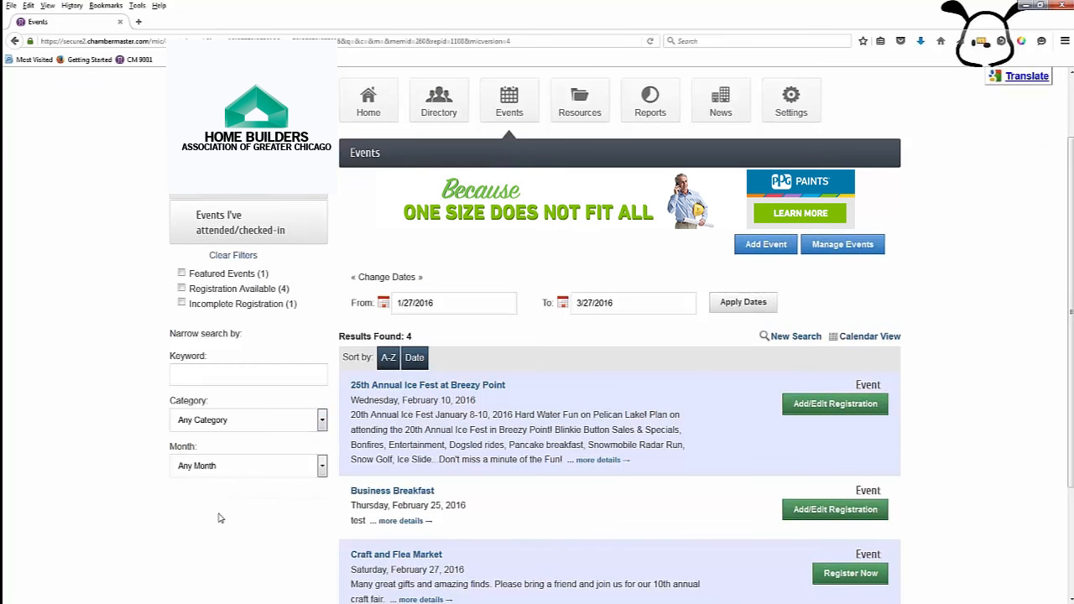
{"action": "left_click", "coordinate": [323, 472]}
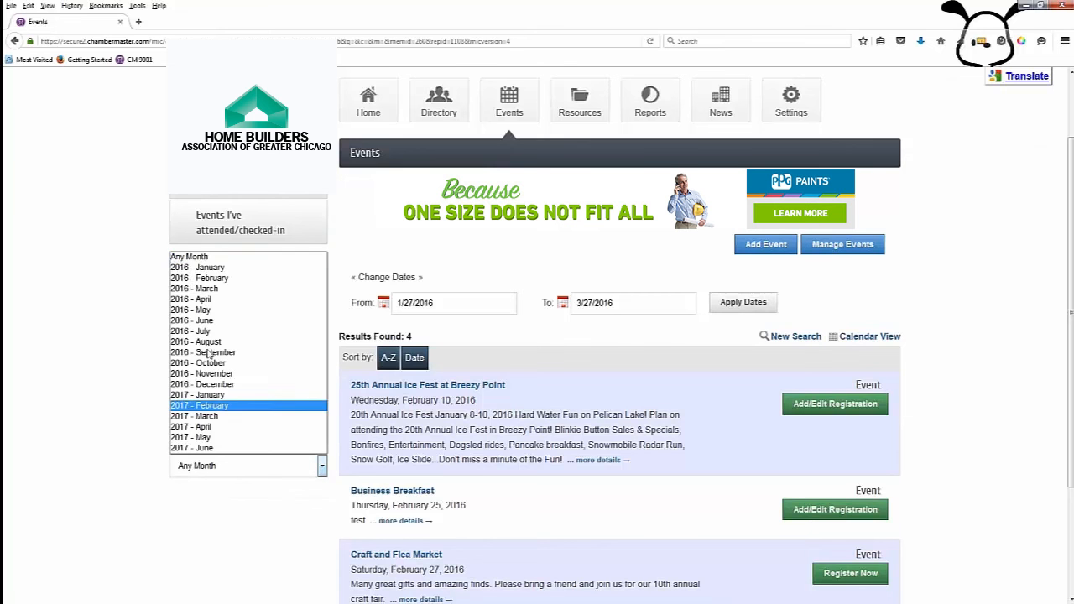
{"action": "left_click", "coordinate": [188, 562]}
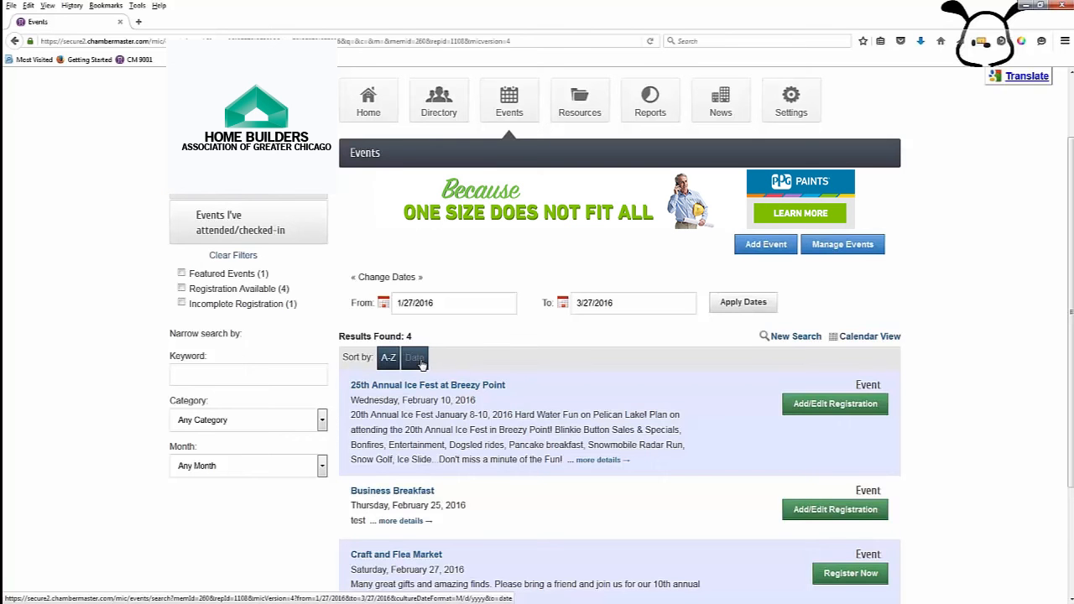
{"action": "left_click", "coordinate": [420, 359]}
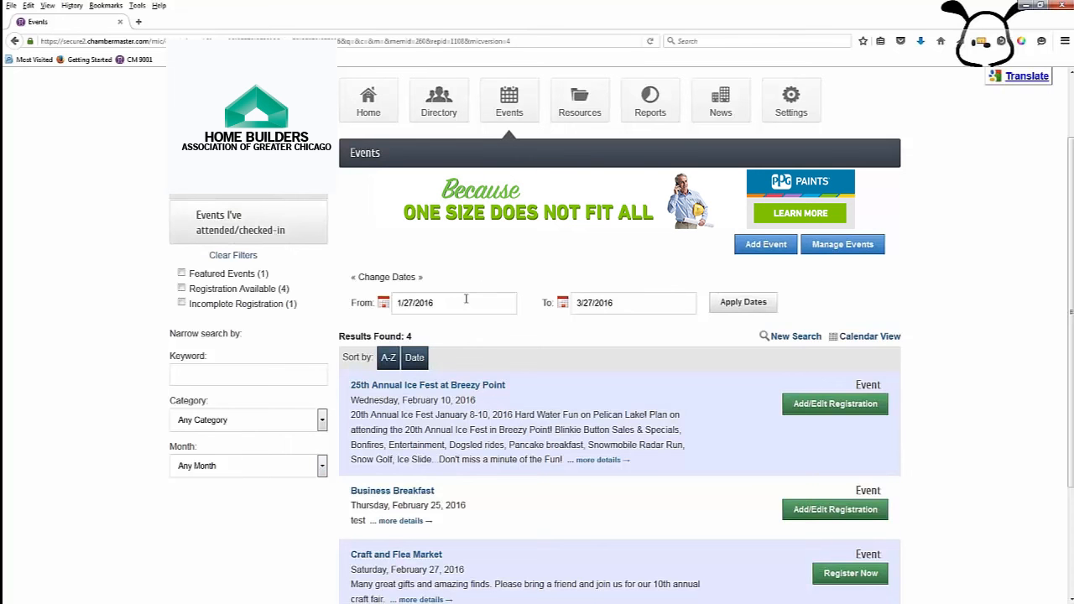
{"action": "scroll", "coordinate": [464, 445], "scroll_direction": "down", "scroll_amount": 2}
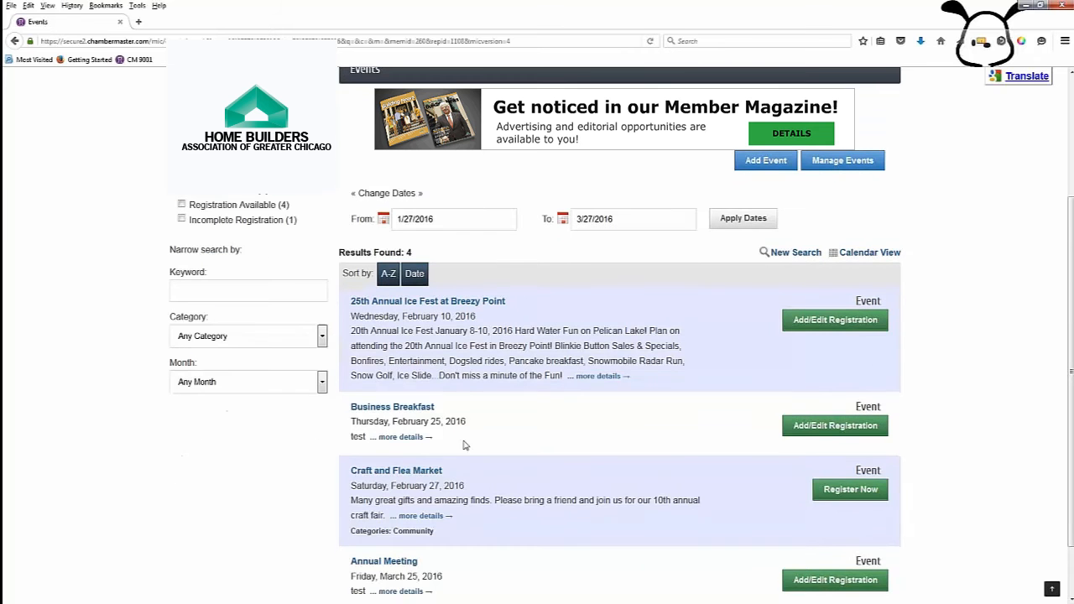
{"action": "scroll", "coordinate": [487, 463], "scroll_direction": "down", "scroll_amount": 1}
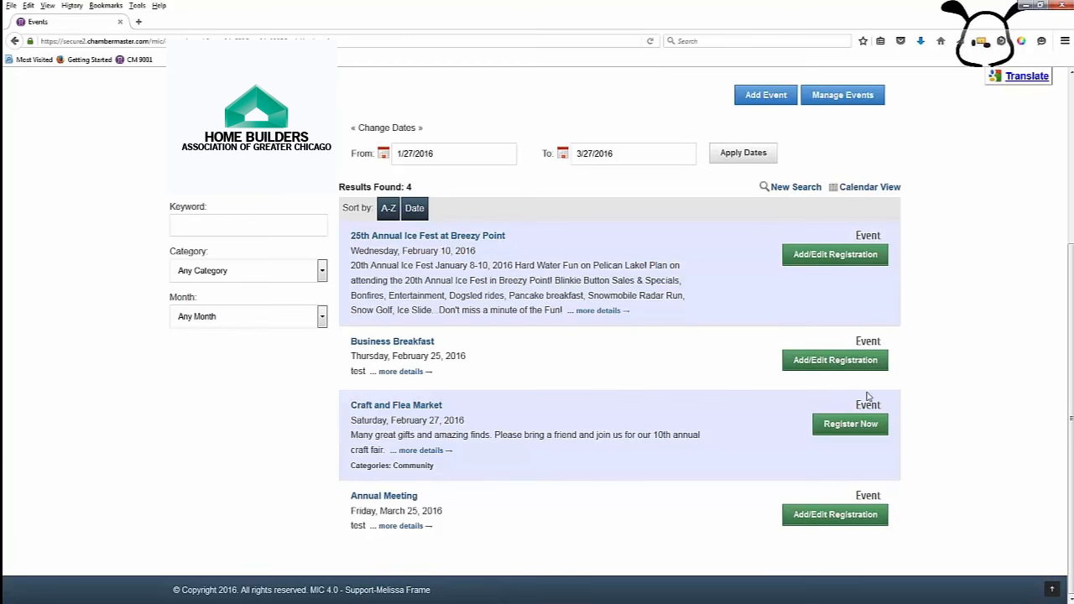
Step: Register for Craft and Flea Market, adding an attendee with their e-mail address
{"action": "left_click", "coordinate": [842, 428]}
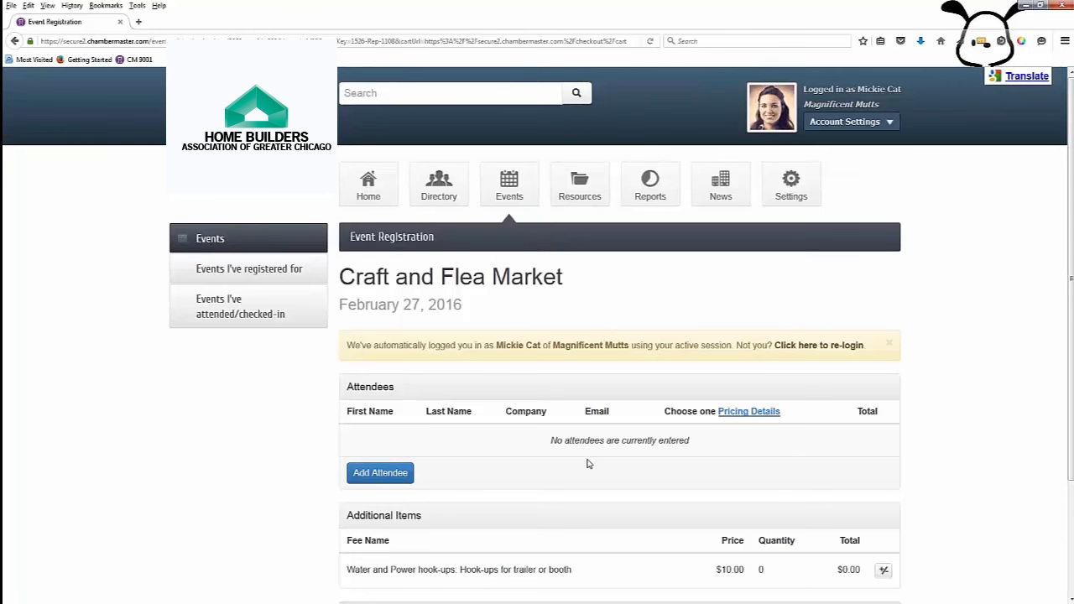
{"action": "left_click", "coordinate": [389, 479]}
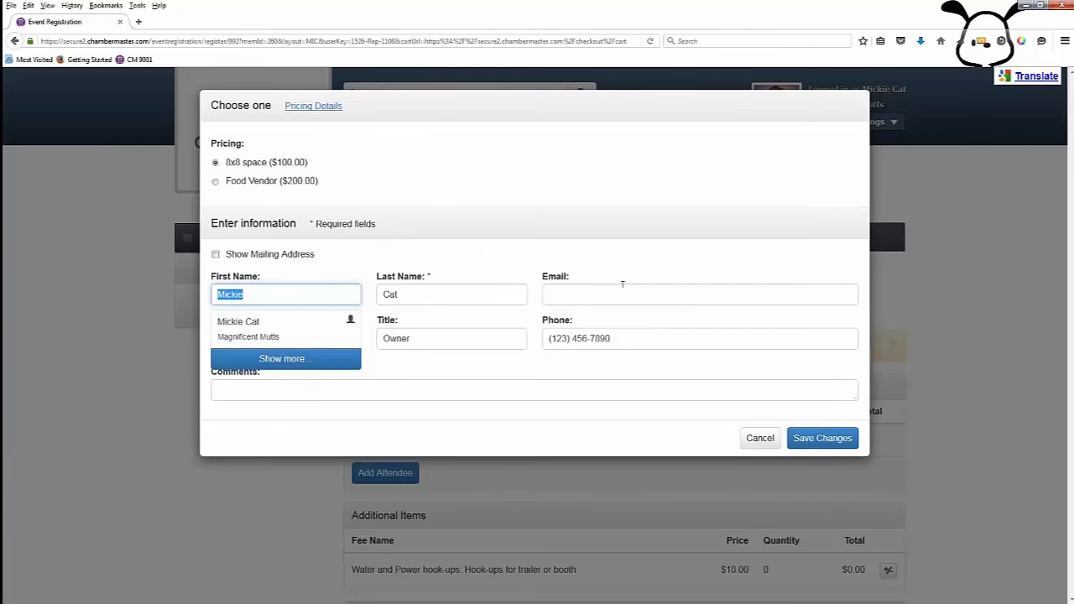
{"action": "left_click", "coordinate": [671, 302]}
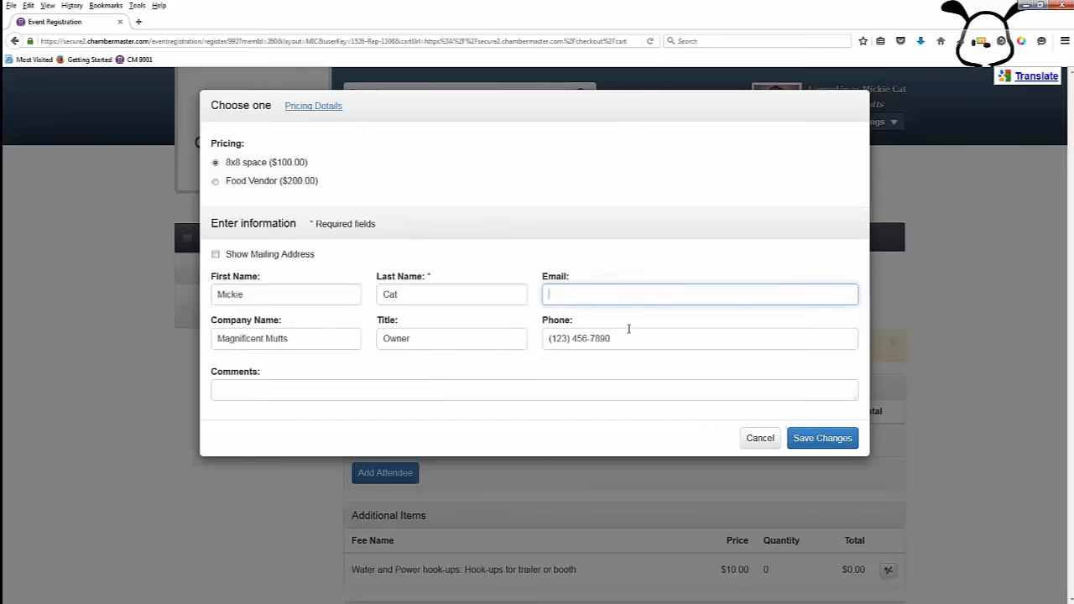
{"action": "type", "text": "mail"}
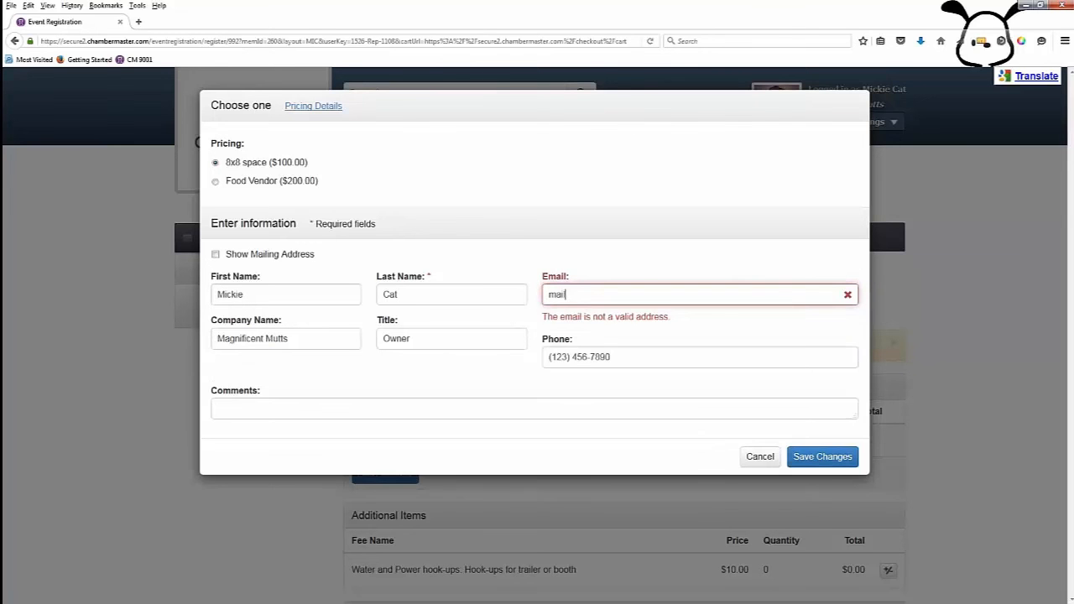
{"action": "type", "text": "@mail"}
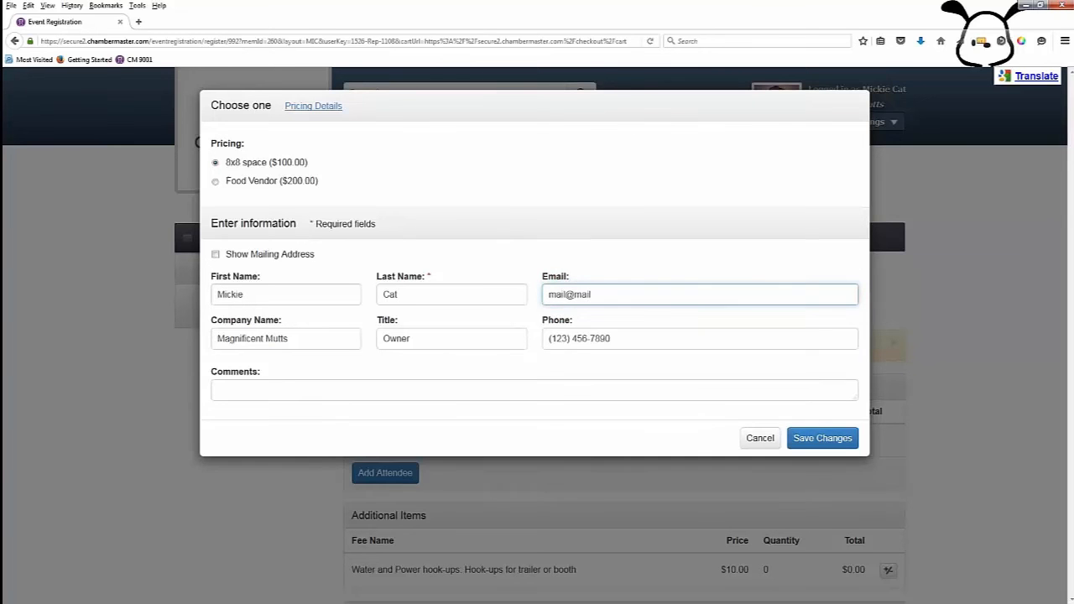
{"action": "type", "text": ".com"}
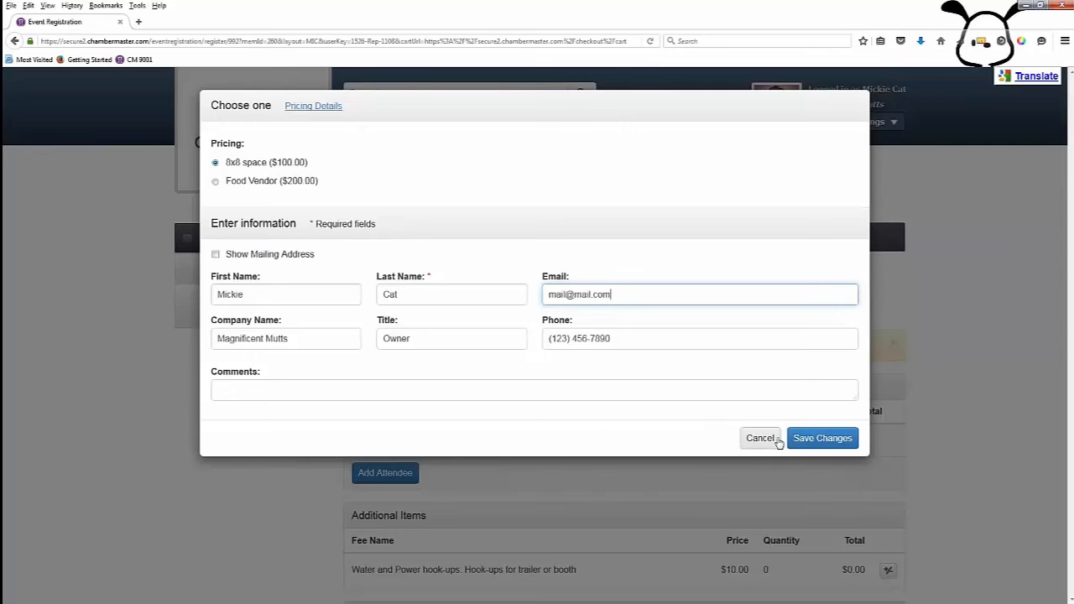
{"action": "left_click", "coordinate": [819, 438]}
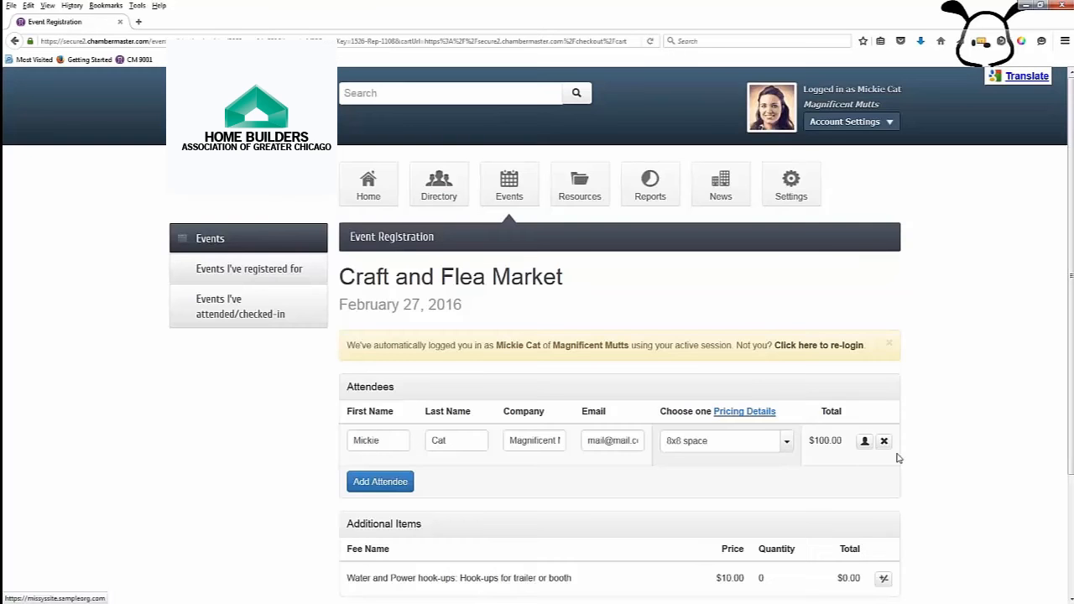
Step: Add 1 Water and Power hook-up ($10.00) and put the $110.00 registration in the cart
{"action": "scroll", "coordinate": [897, 458], "scroll_direction": "down", "scroll_amount": 3}
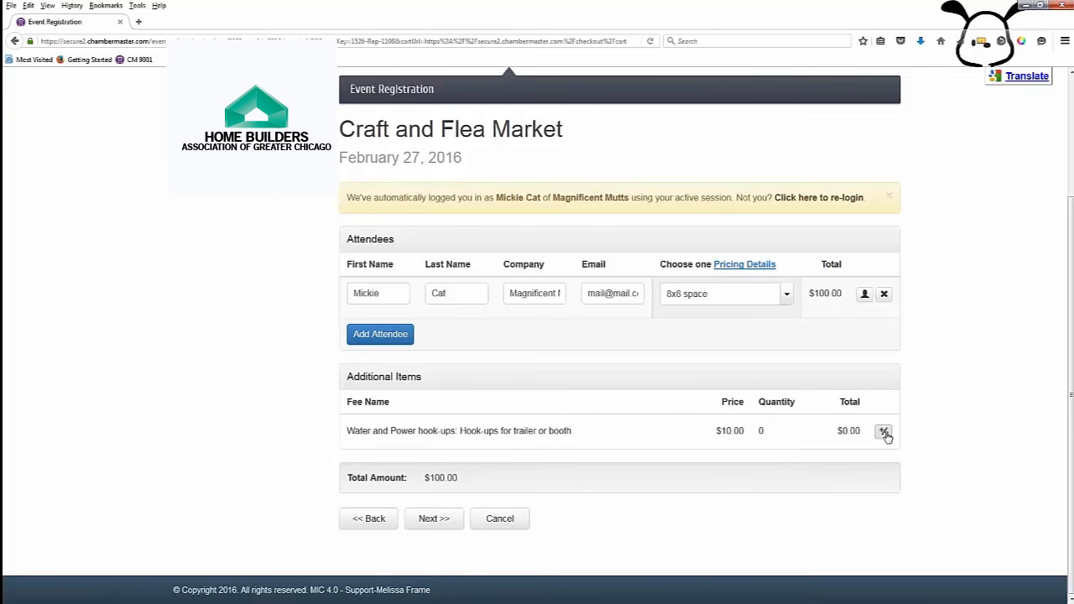
{"action": "left_click", "coordinate": [883, 430]}
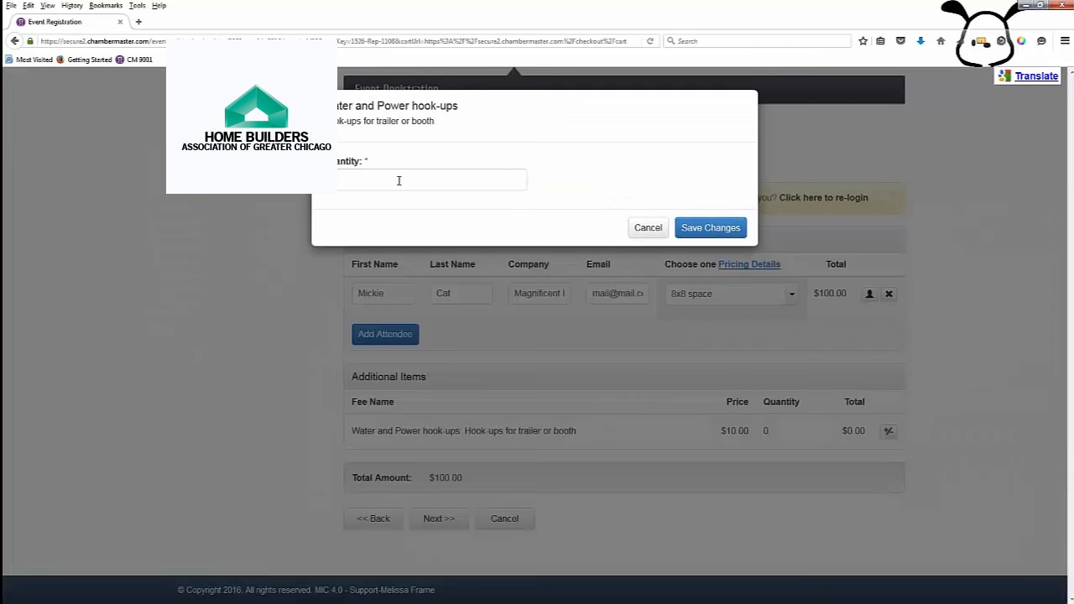
{"action": "type", "text": "1"}
{"action": "left_click", "coordinate": [710, 228]}
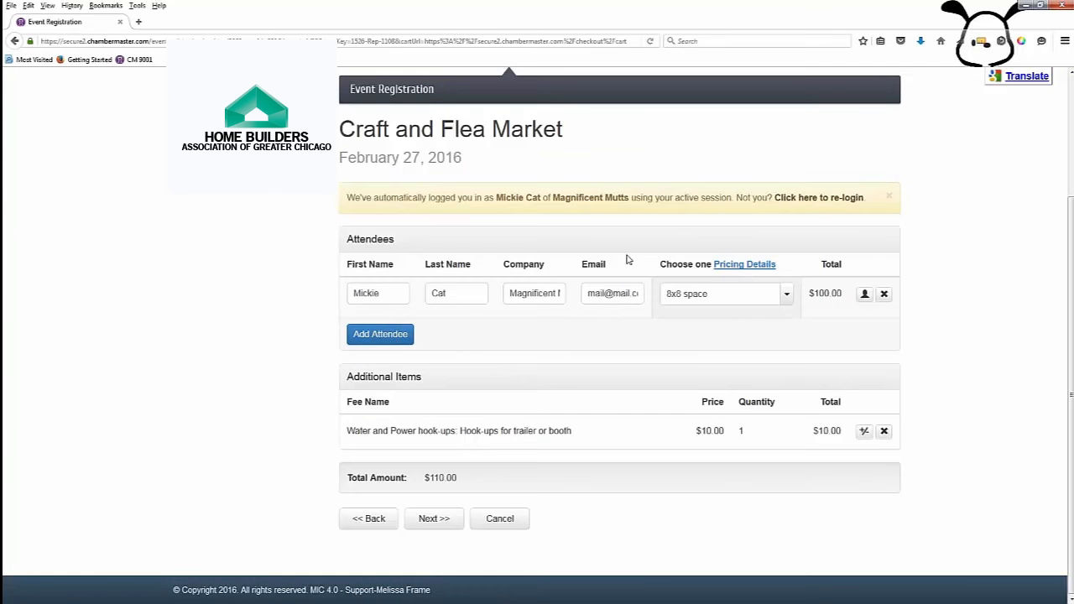
{"action": "left_click", "coordinate": [430, 520]}
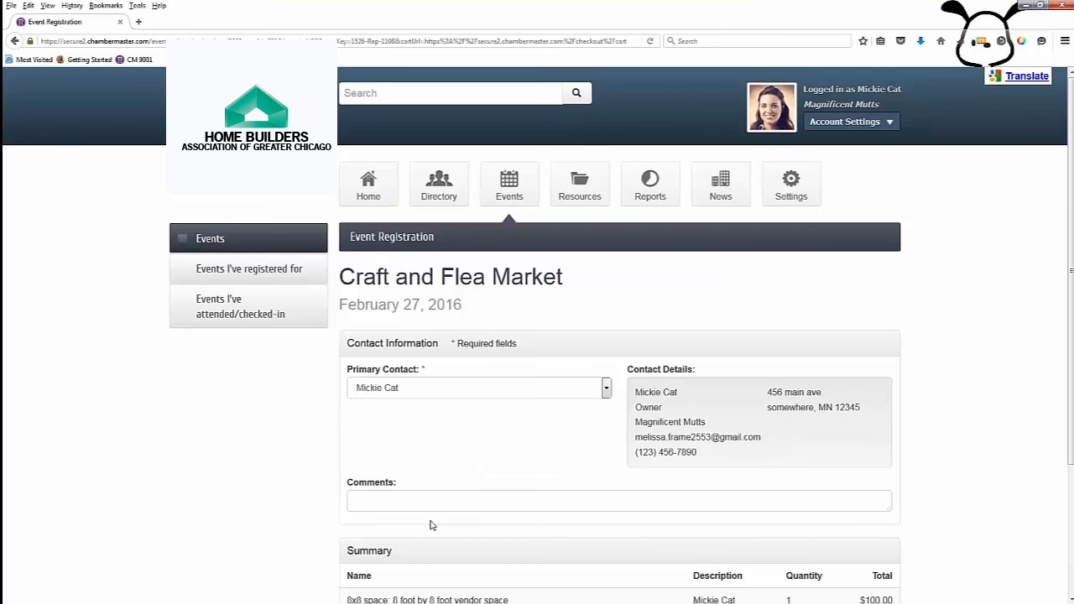
{"action": "scroll", "coordinate": [430, 525], "scroll_direction": "down", "scroll_amount": 2}
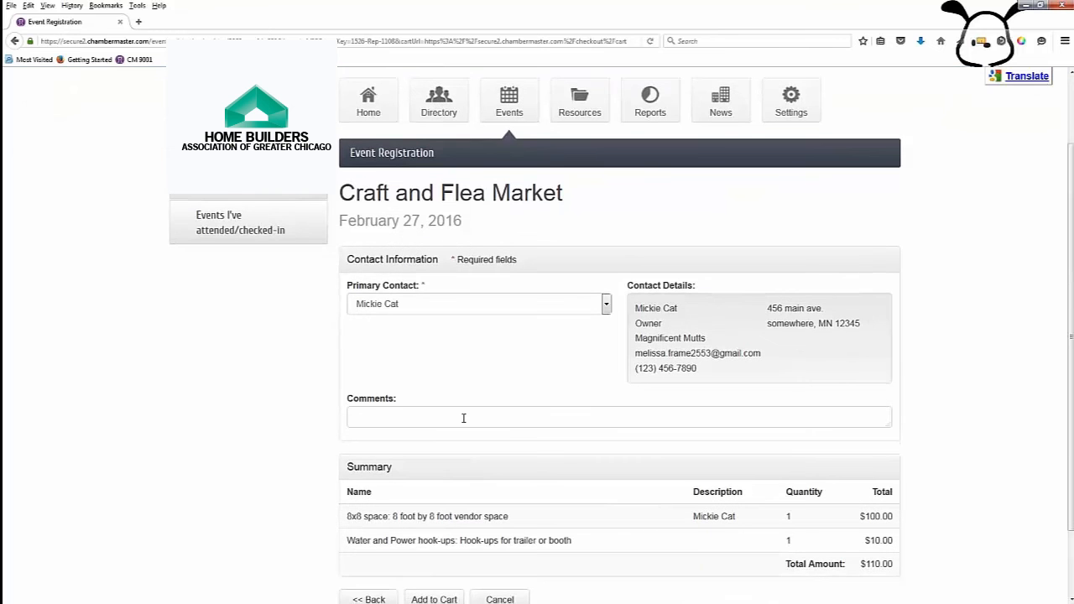
{"action": "scroll", "coordinate": [464, 418], "scroll_direction": "down", "scroll_amount": 2}
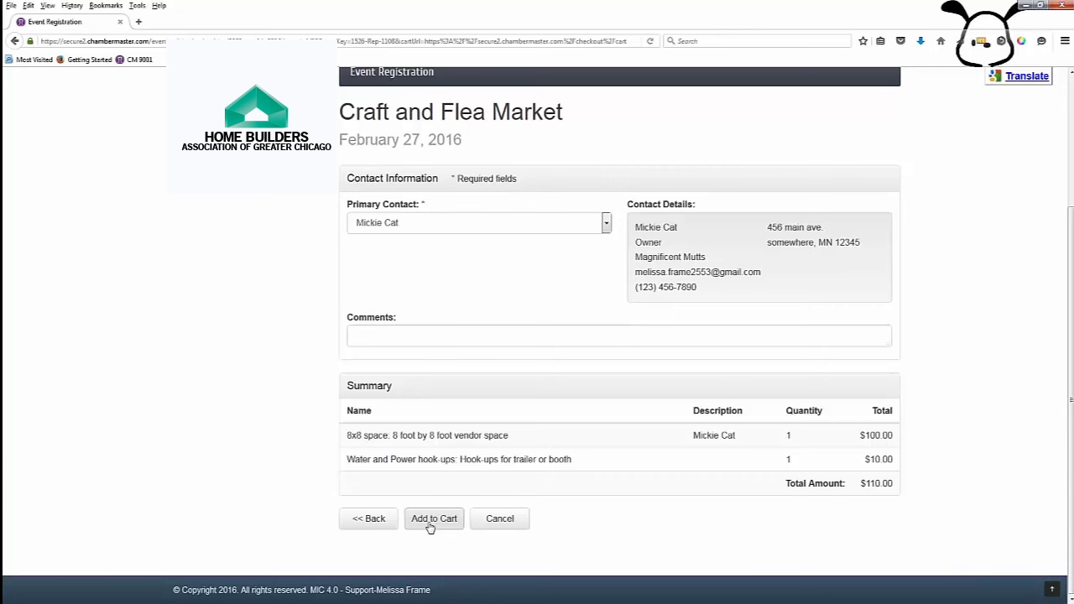
{"action": "left_click", "coordinate": [430, 526]}
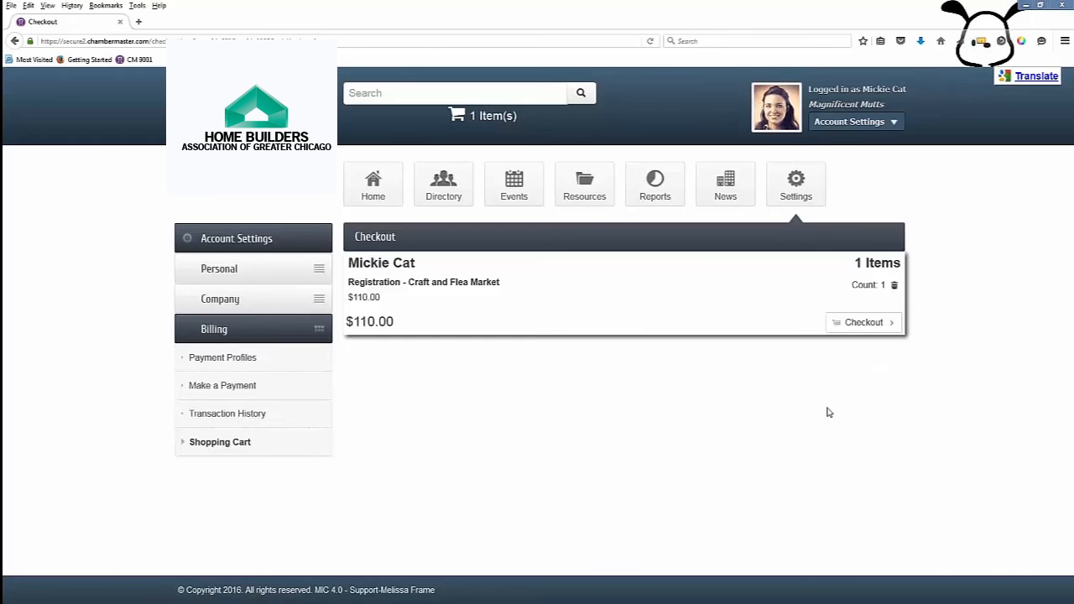
Step: Check out the $110.00 cart with payment by invoice, then return to the member Home page
{"action": "left_click", "coordinate": [865, 323]}
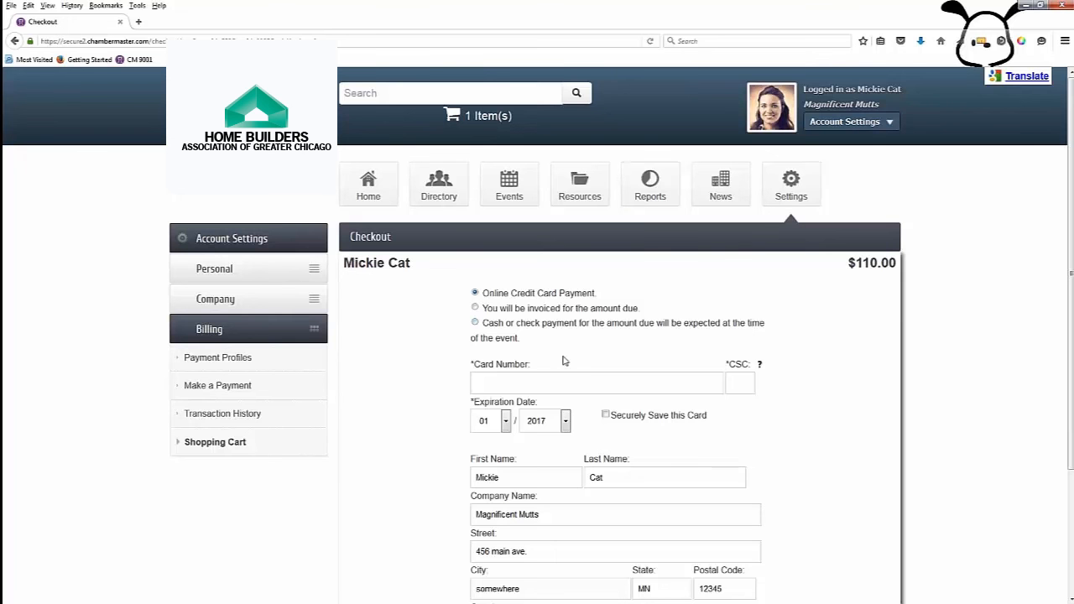
{"action": "left_click", "coordinate": [475, 308]}
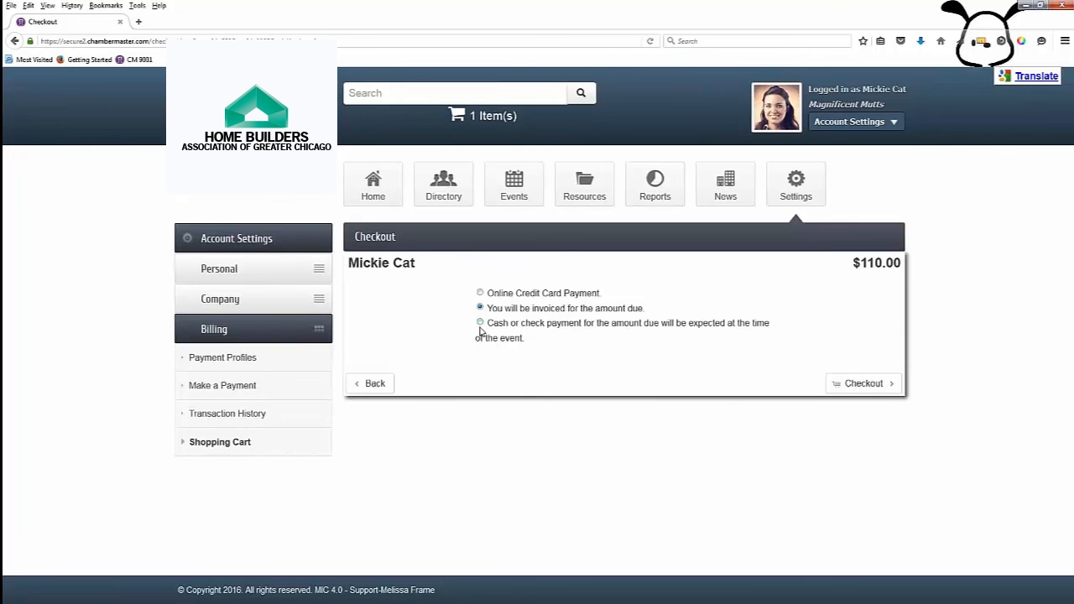
{"action": "left_click", "coordinate": [862, 383]}
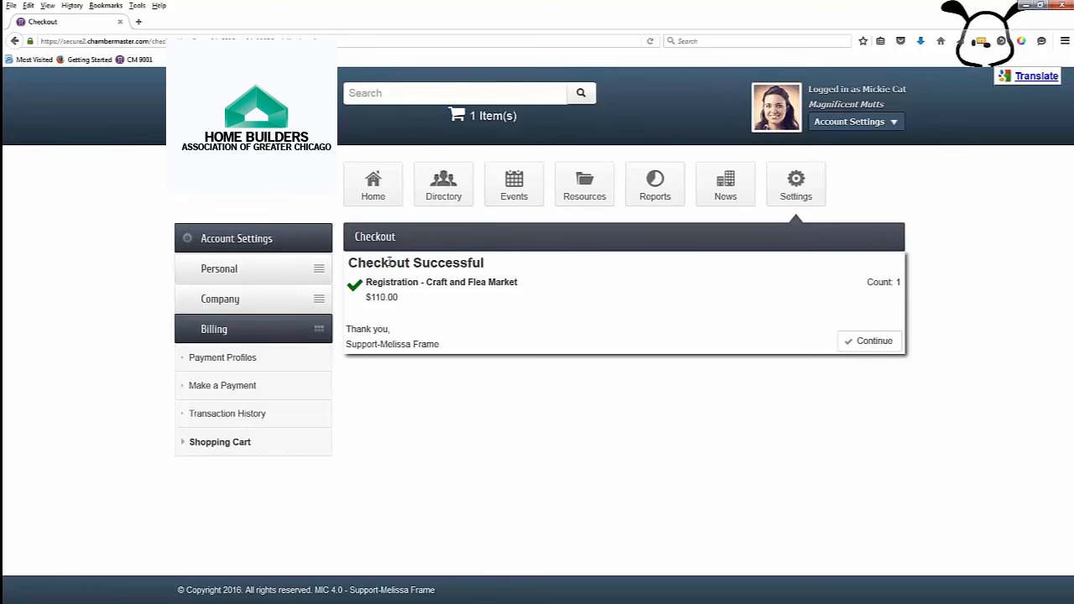
{"action": "left_click", "coordinate": [868, 345]}
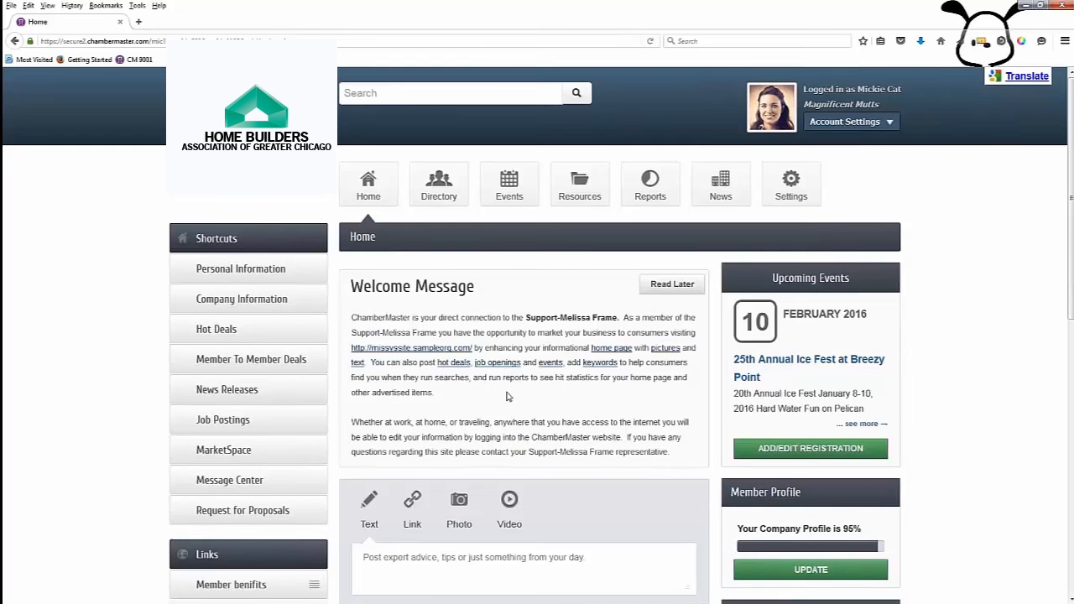
Step: Check that Craft and Flea Market now shows Add/Edit Registration in the events list
{"action": "left_click", "coordinate": [507, 188]}
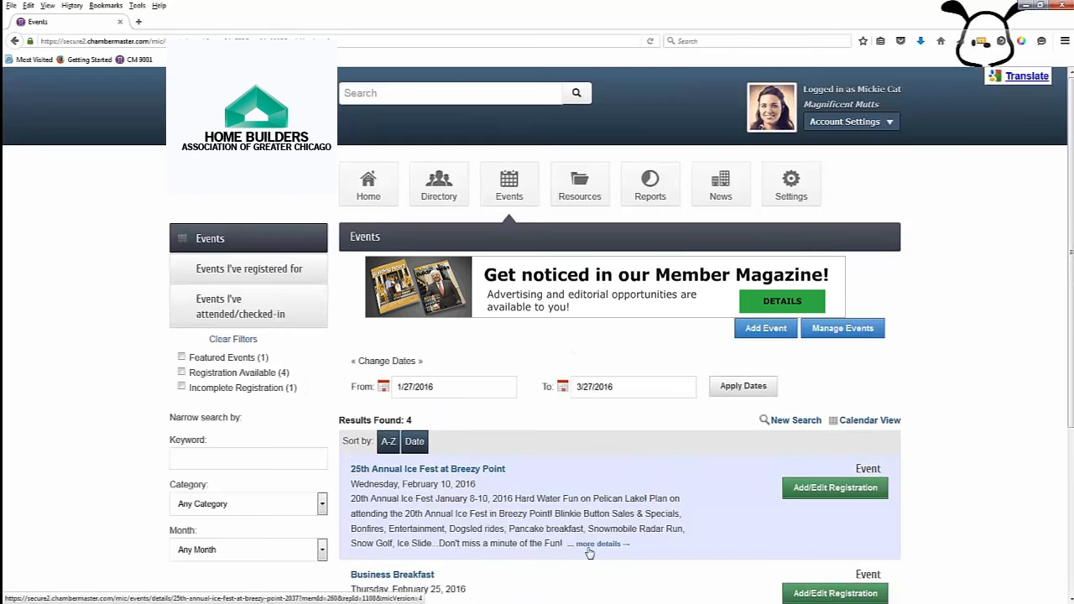
{"action": "scroll", "coordinate": [590, 554], "scroll_direction": "down", "scroll_amount": 4}
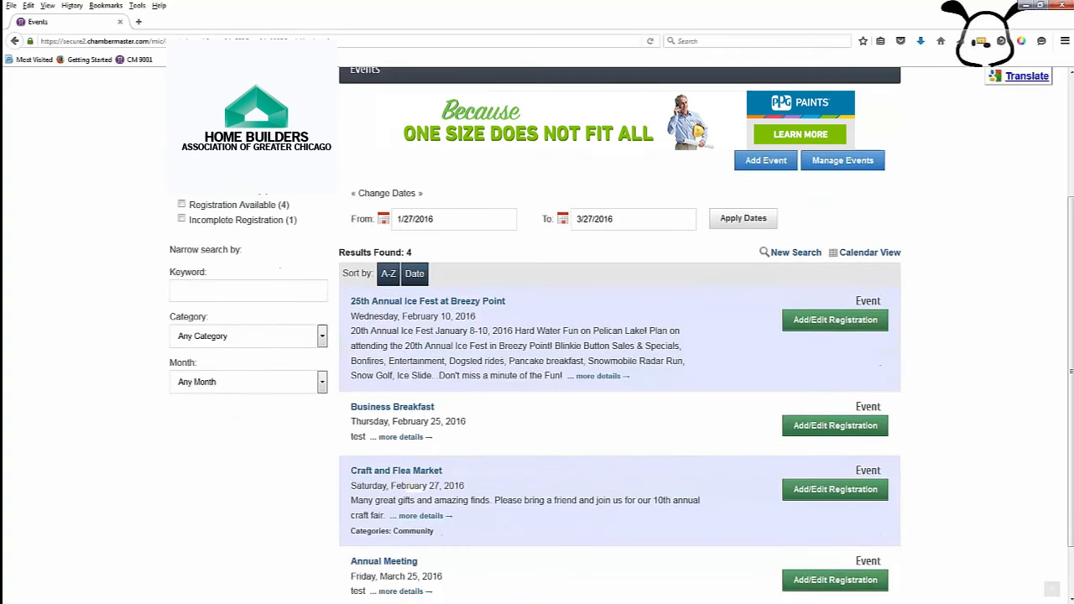
{"action": "scroll", "coordinate": [590, 336], "scroll_direction": "down", "scroll_amount": 2}
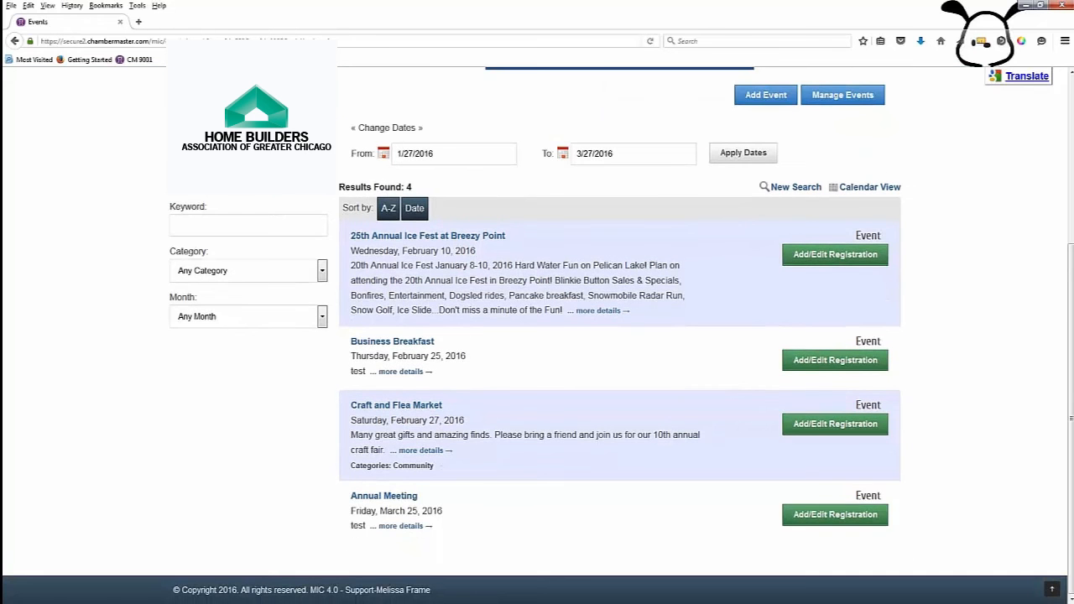
{"action": "scroll", "coordinate": [590, 335], "scroll_direction": "up", "scroll_amount": 2}
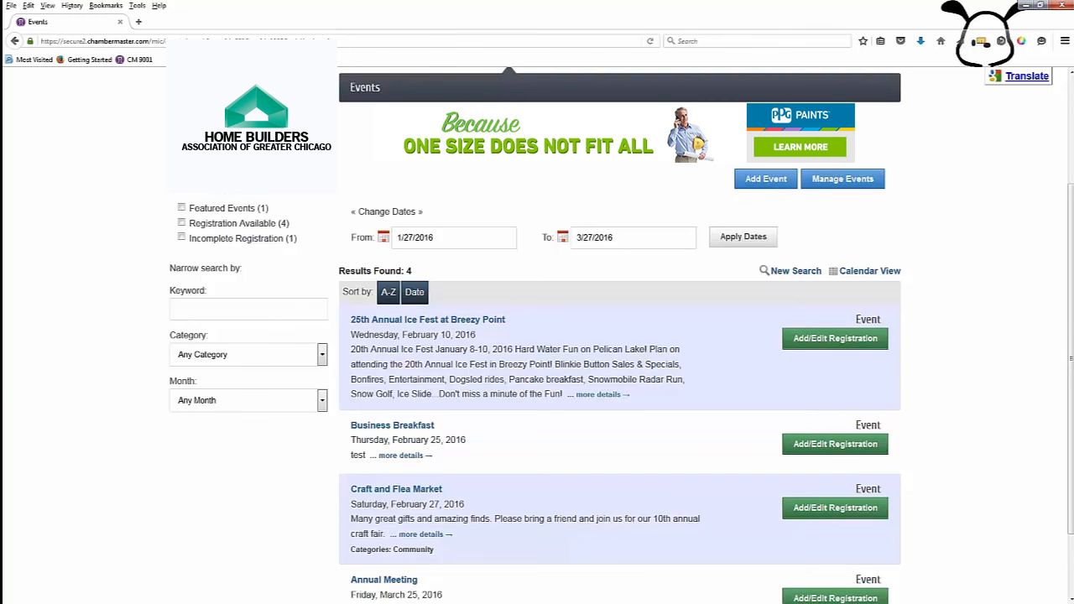
Step: Start a new event with Add Event to open the blank Events - Create form
{"action": "left_click", "coordinate": [753, 186]}
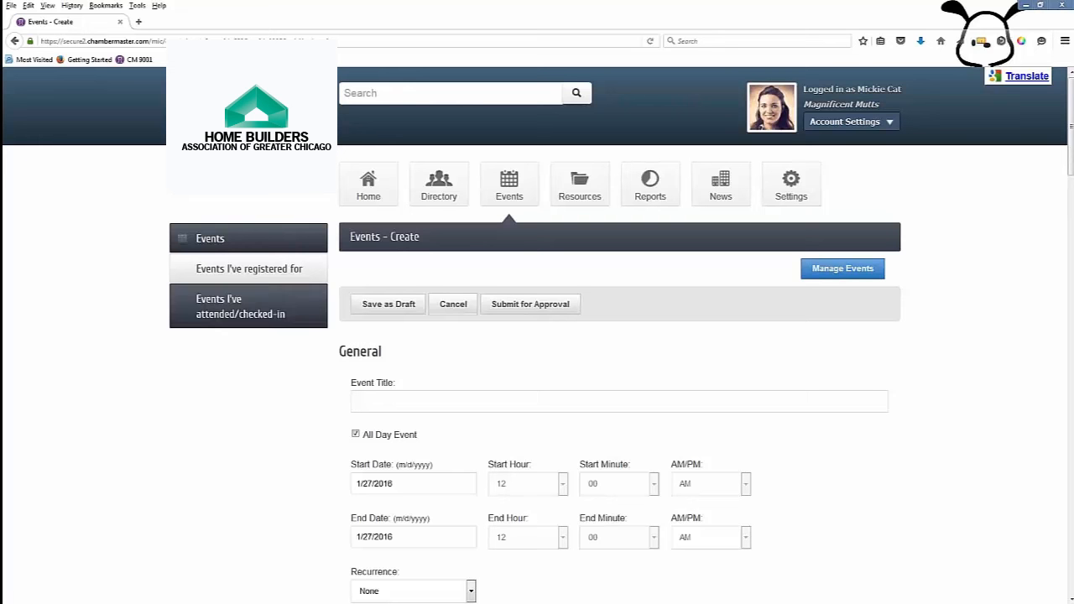
Step: Title the event Grand Opening and make it a timed event instead of all-day
{"action": "left_click", "coordinate": [376, 407]}
{"action": "type", "text": "Grand Opening"}
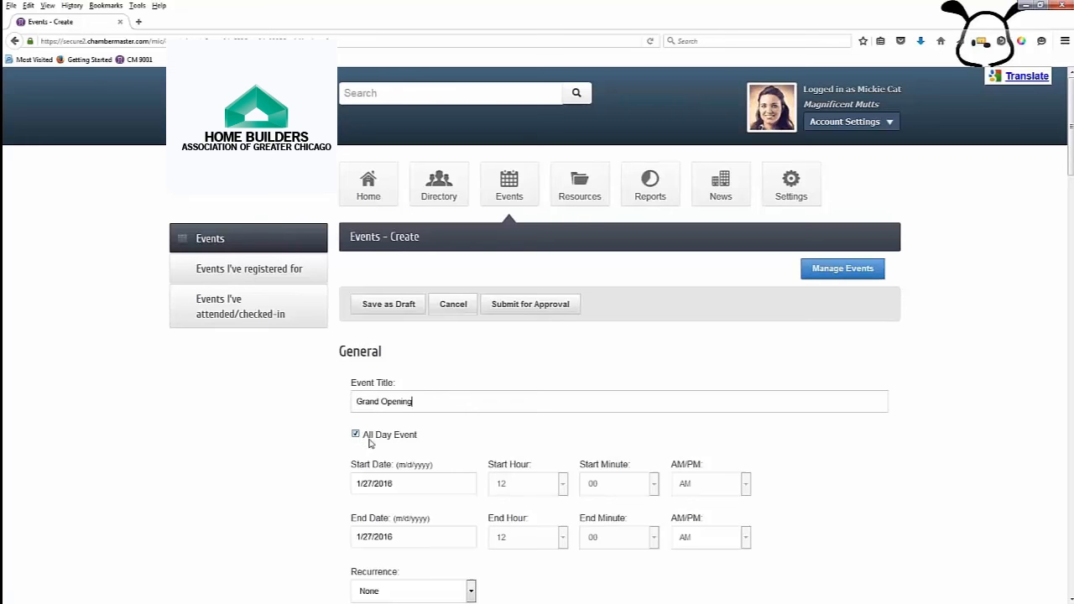
{"action": "left_click", "coordinate": [356, 435]}
{"action": "scroll", "coordinate": [422, 475], "scroll_direction": "down", "scroll_amount": 2}
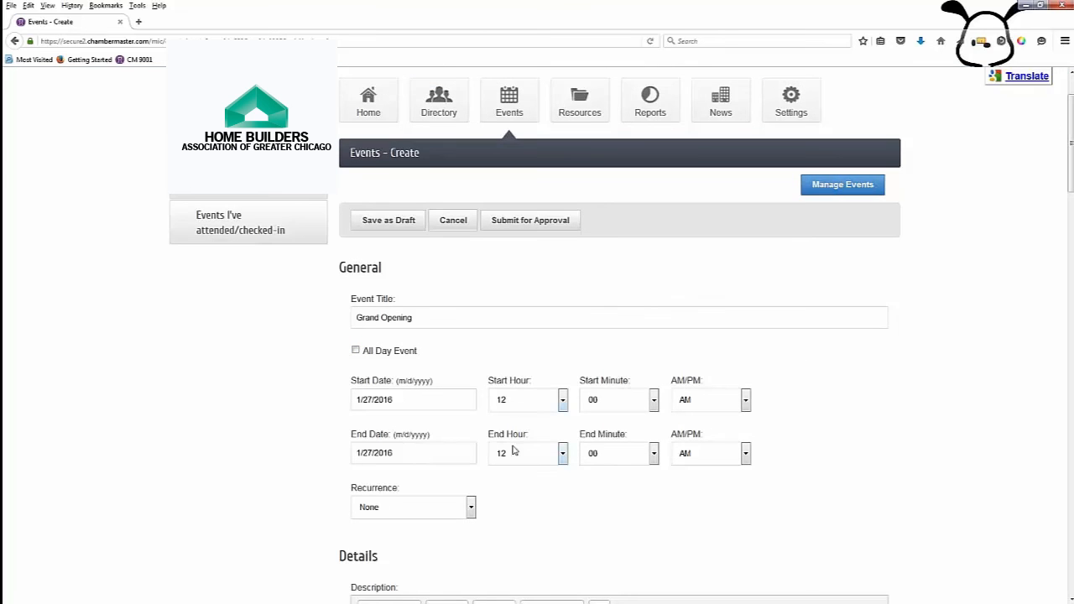
Step: Set the event time to run from 5 PM to 8 PM
{"action": "left_click", "coordinate": [397, 401]}
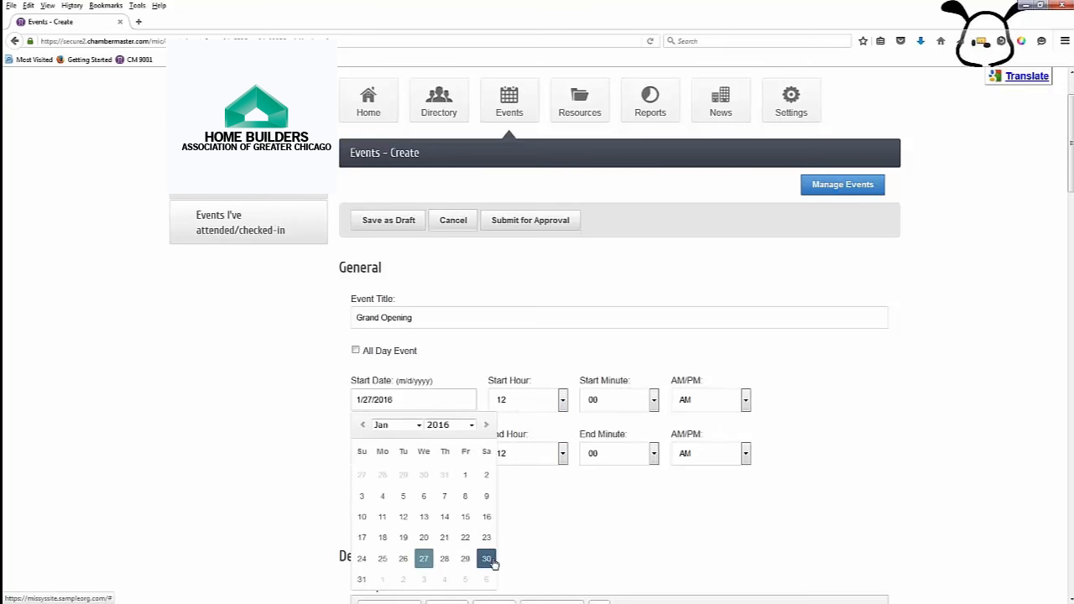
{"action": "left_click", "coordinate": [487, 559]}
{"action": "left_click", "coordinate": [440, 453]}
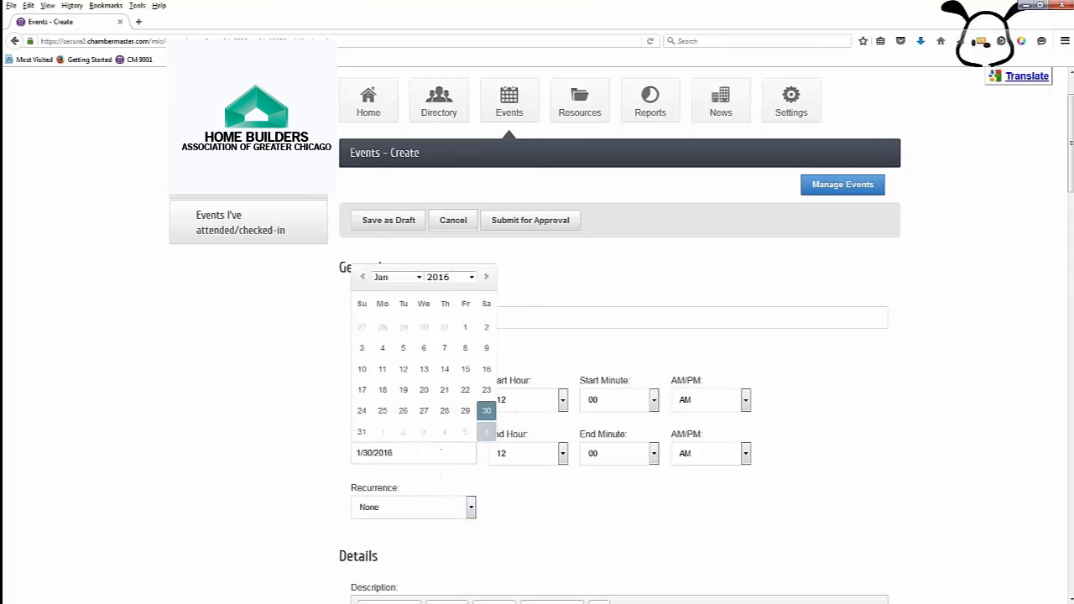
{"action": "left_click", "coordinate": [487, 411]}
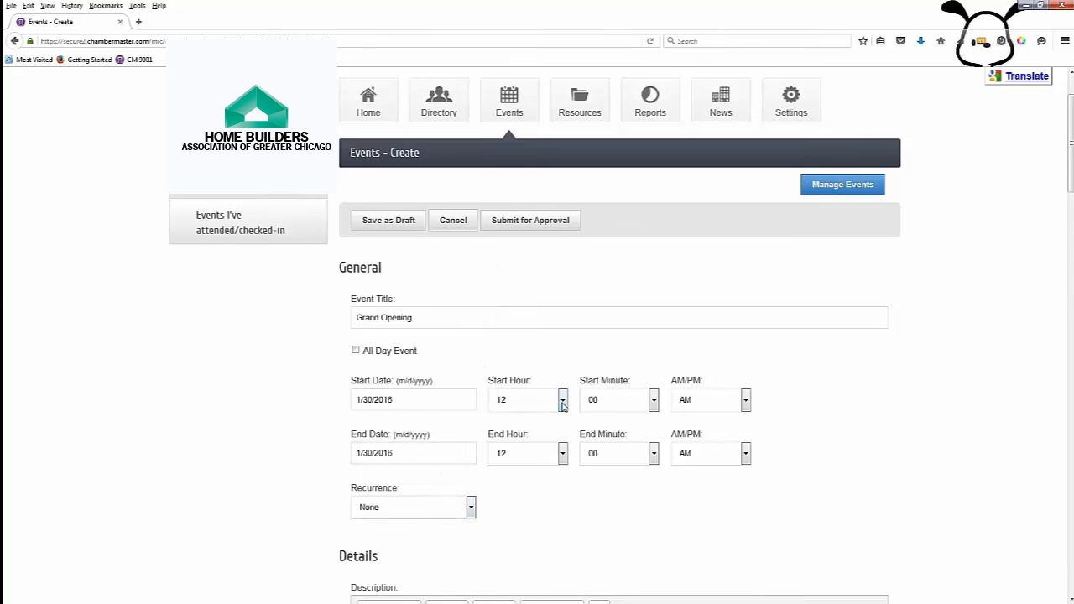
{"action": "left_click", "coordinate": [563, 403]}
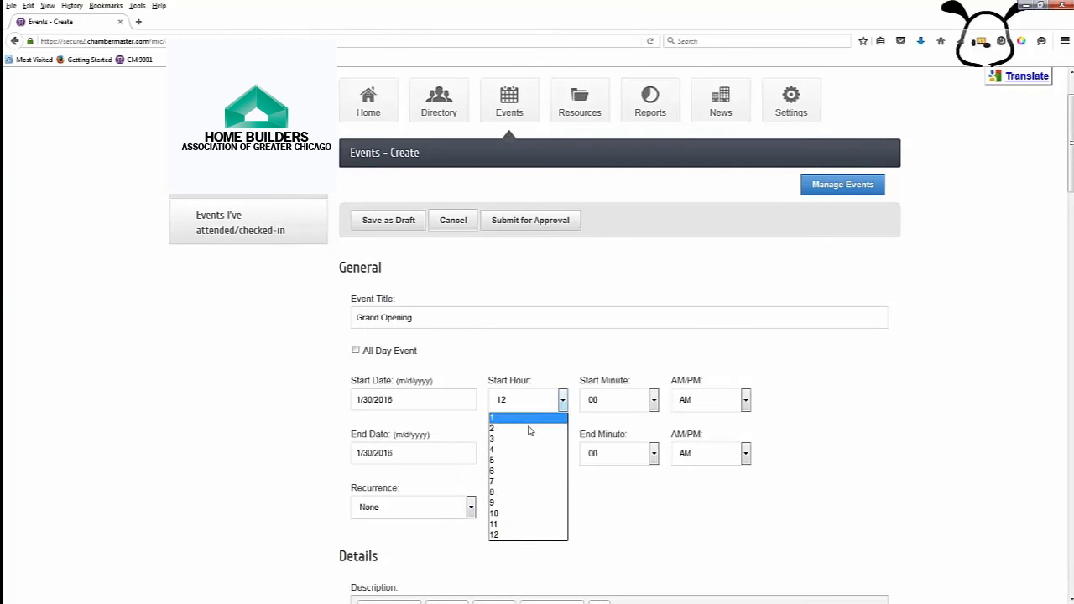
{"action": "left_click", "coordinate": [518, 461]}
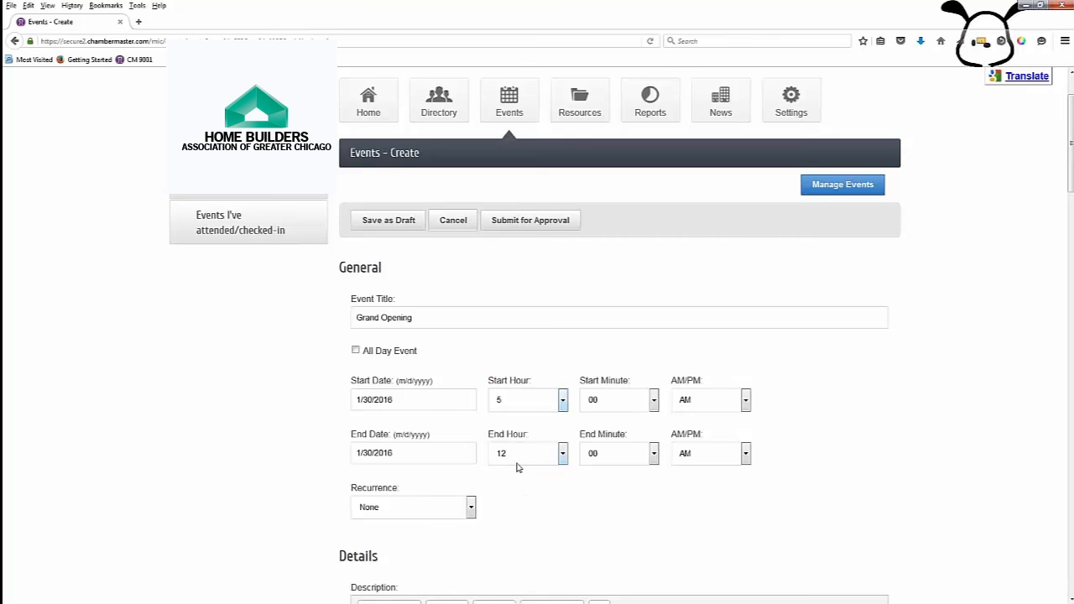
{"action": "left_click", "coordinate": [745, 400]}
{"action": "left_click", "coordinate": [712, 425]}
{"action": "left_click", "coordinate": [544, 460]}
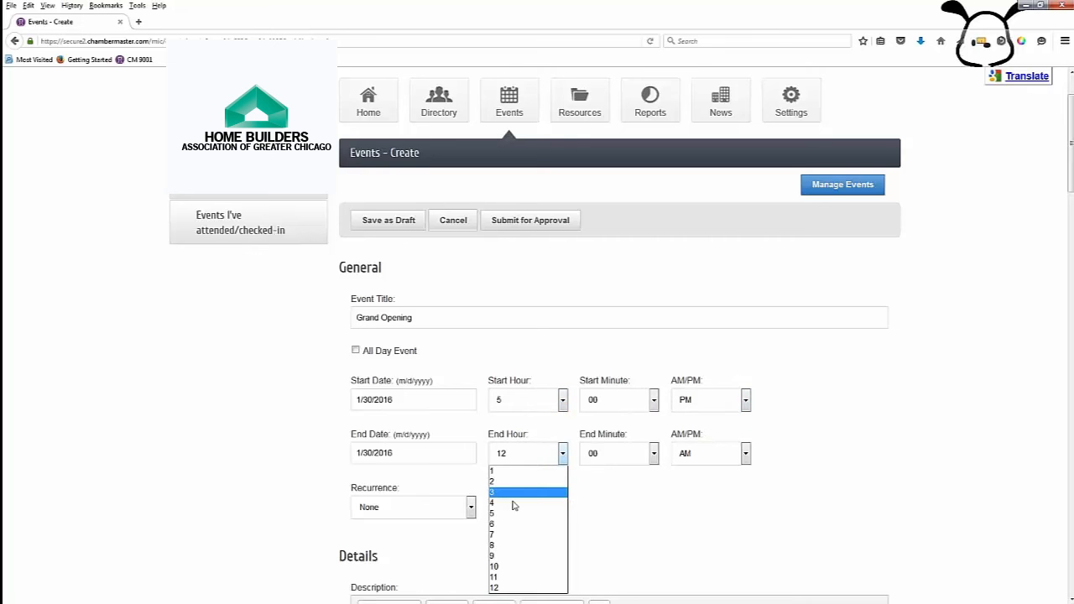
{"action": "left_click", "coordinate": [512, 543]}
{"action": "left_click", "coordinate": [682, 454]}
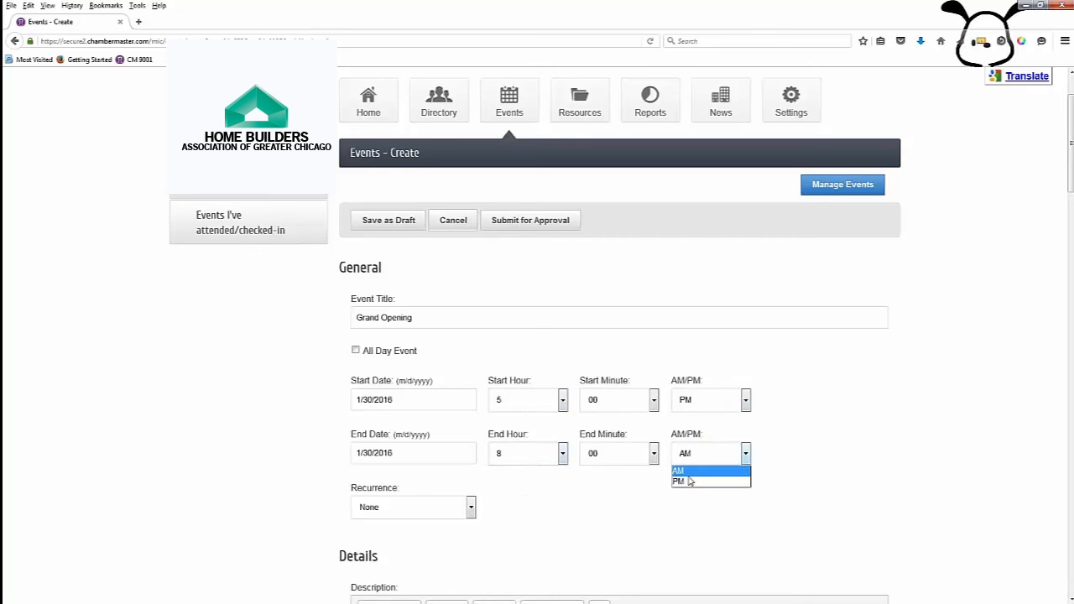
{"action": "left_click", "coordinate": [683, 482]}
Step: Move the event date to February 1, 2016 and keep recurrence at None
{"action": "left_click", "coordinate": [436, 404]}
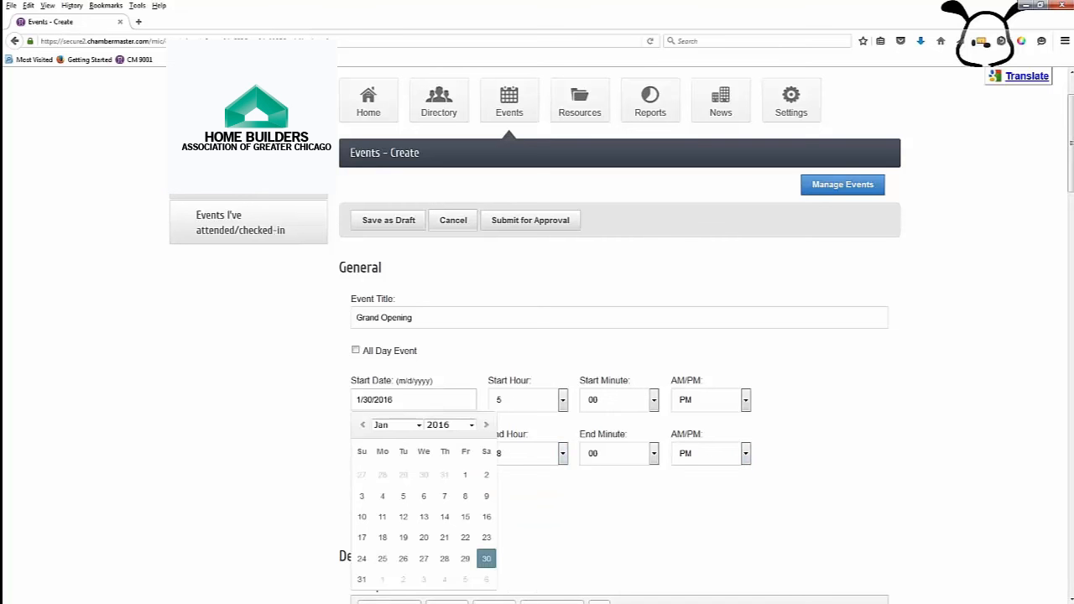
{"action": "left_click", "coordinate": [486, 424]}
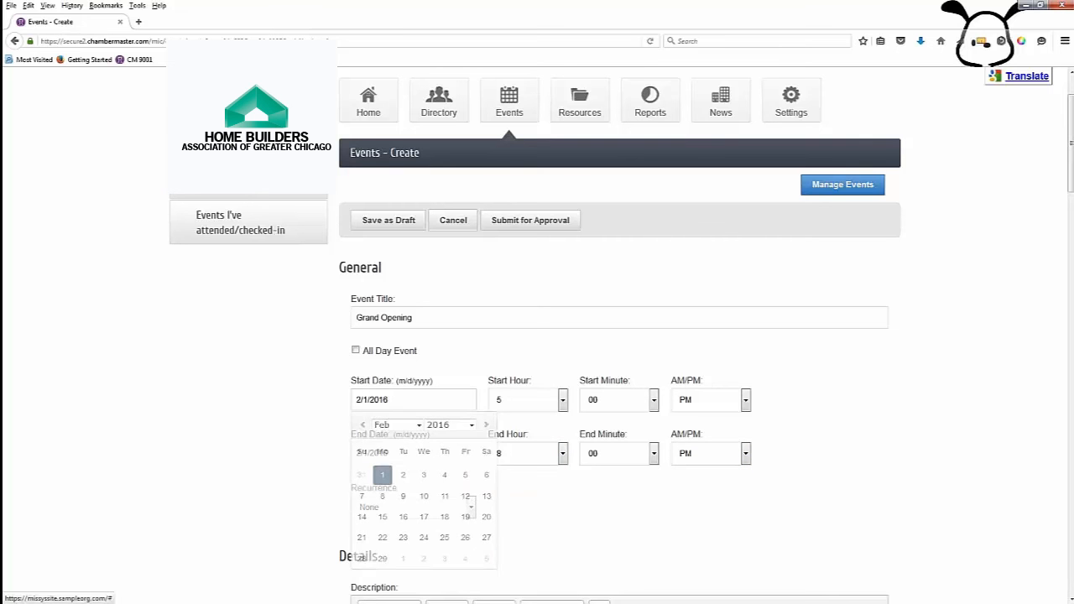
{"action": "left_click", "coordinate": [381, 475]}
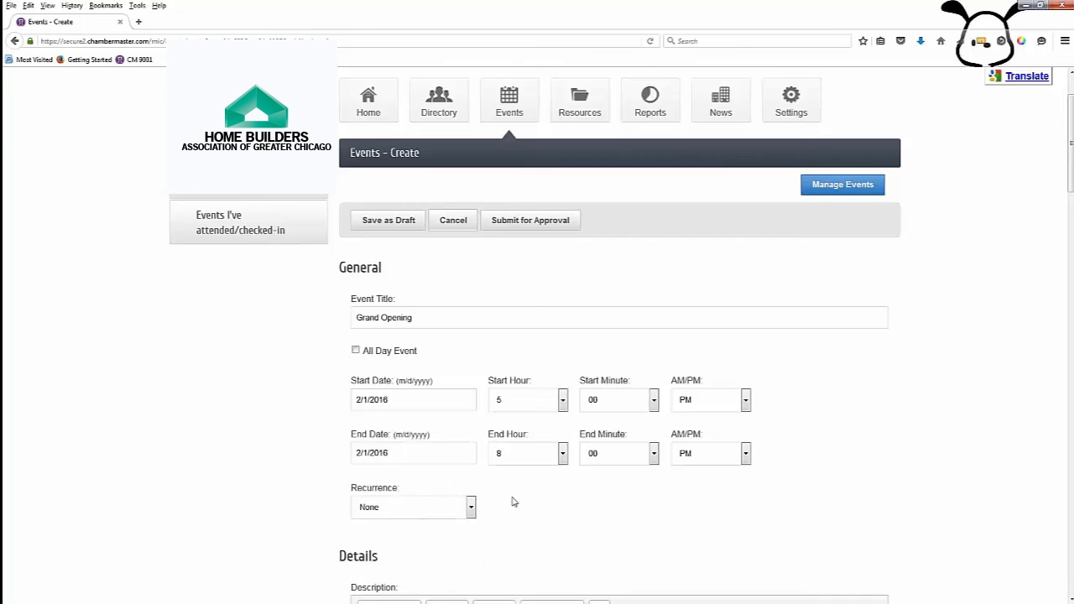
{"action": "scroll", "coordinate": [514, 502], "scroll_direction": "down", "scroll_amount": 2}
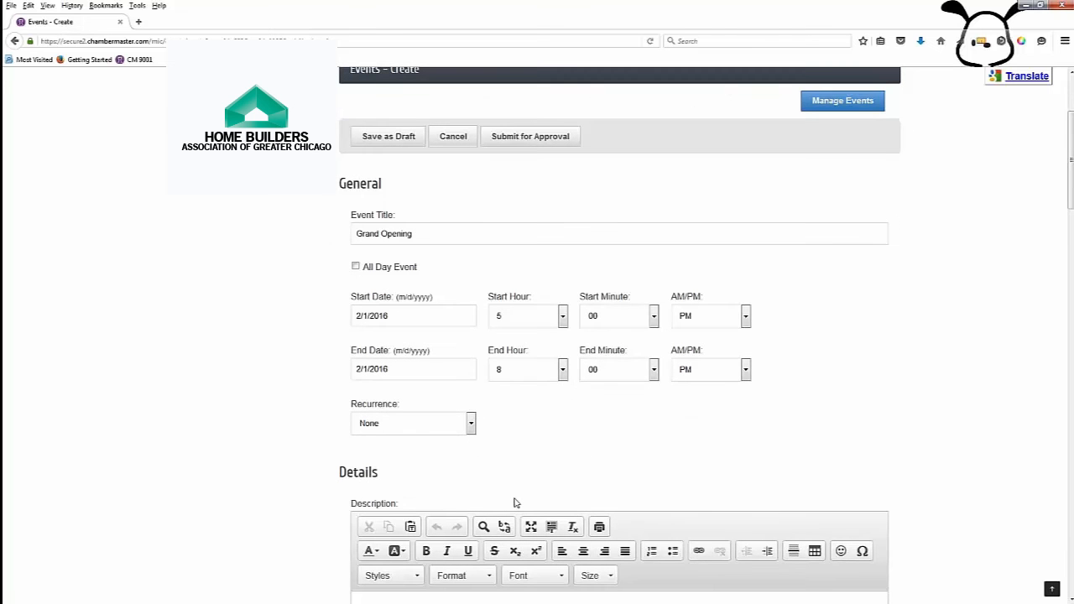
{"action": "left_click", "coordinate": [471, 426]}
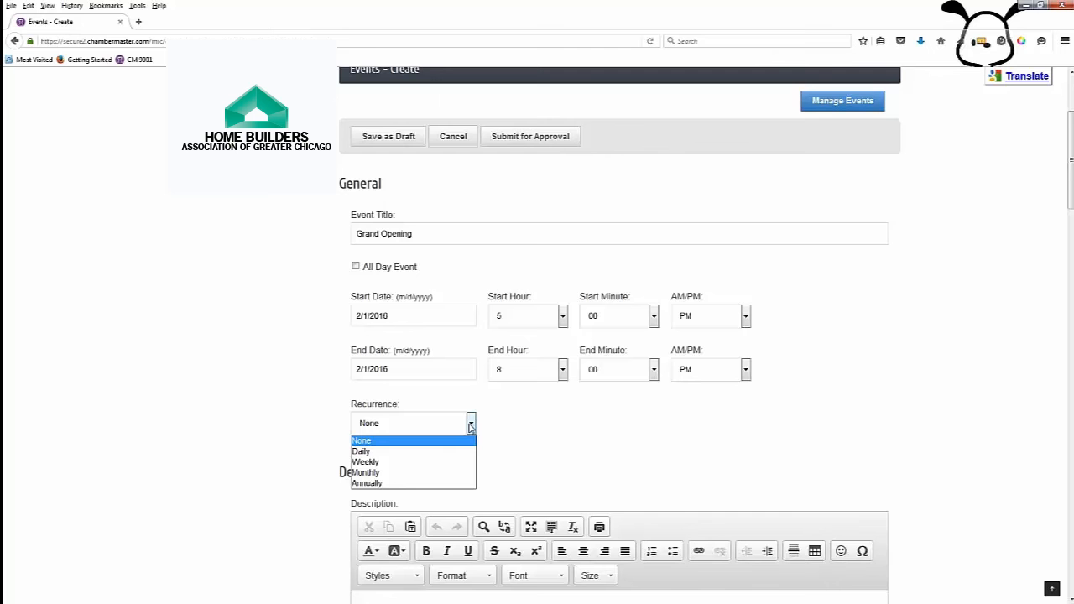
{"action": "left_click", "coordinate": [575, 448]}
{"action": "scroll", "coordinate": [576, 448], "scroll_direction": "down", "scroll_amount": 5}
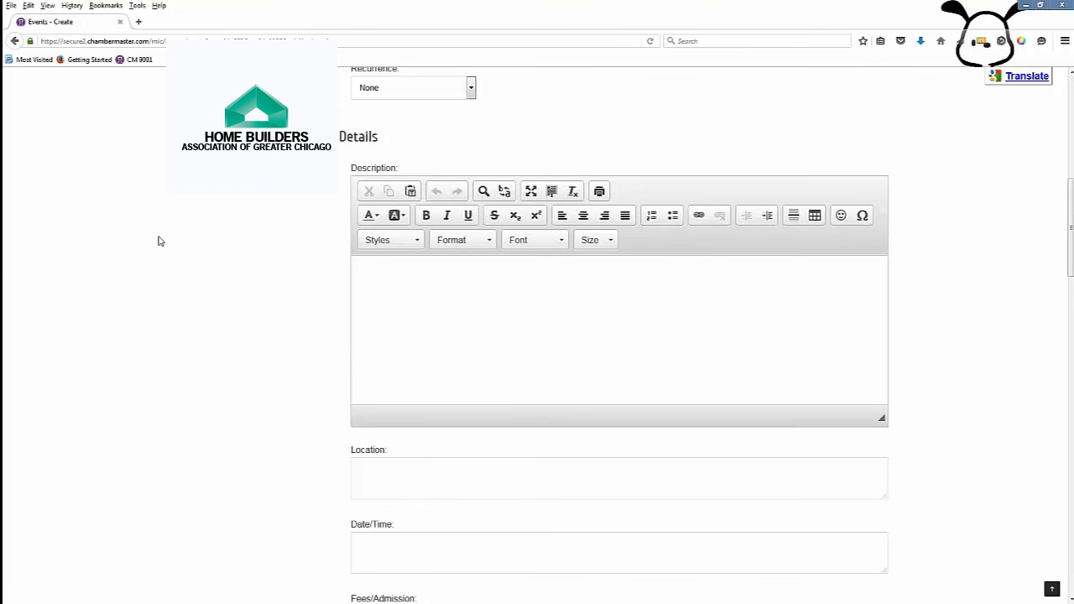
Step: Paste in the welcome description and set the location to Magnificent Mutts
{"action": "left_click", "coordinate": [629, 320]}
{"action": "type", "text": "Please come and join us in our Grand Opening. We will be offering a tour of our new location and showing some of the new items now available. Refreshments will be provided."}
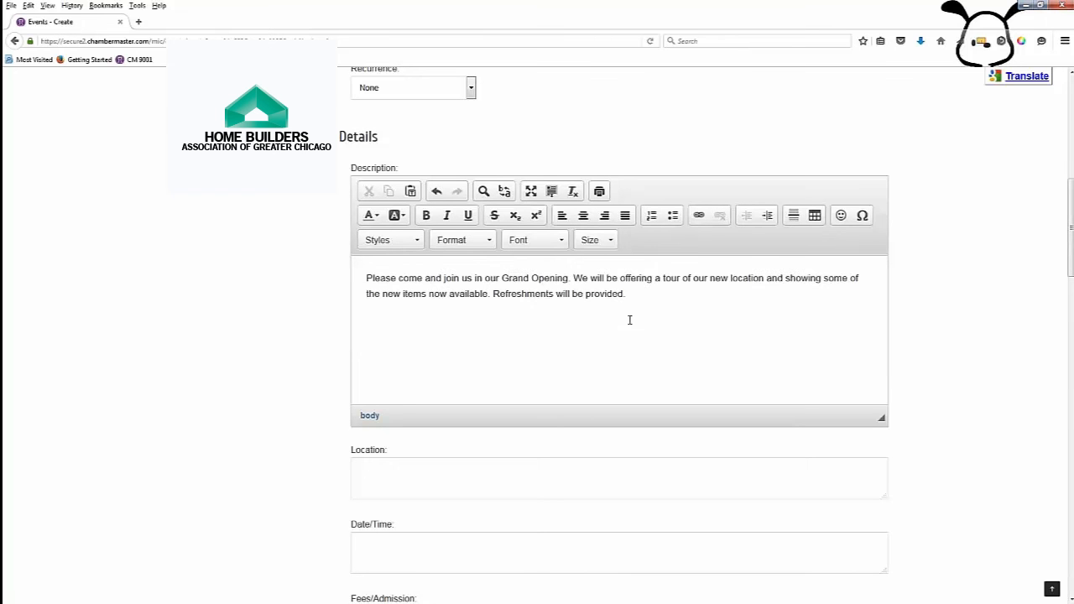
{"action": "scroll", "coordinate": [630, 320], "scroll_direction": "down", "scroll_amount": 2}
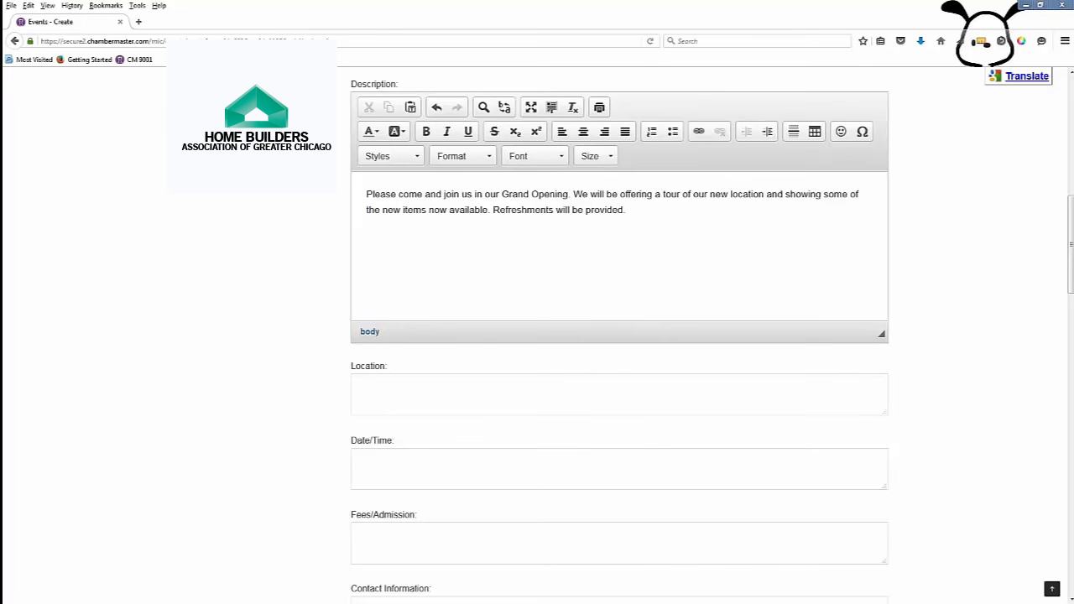
{"action": "left_click", "coordinate": [437, 394]}
{"action": "type", "text": "Magnificent Mutts"}
Step: Fill the date/time text as 2/1/2016 5:00-8:00 and fees as 'Free to the public'
{"action": "left_click", "coordinate": [424, 457]}
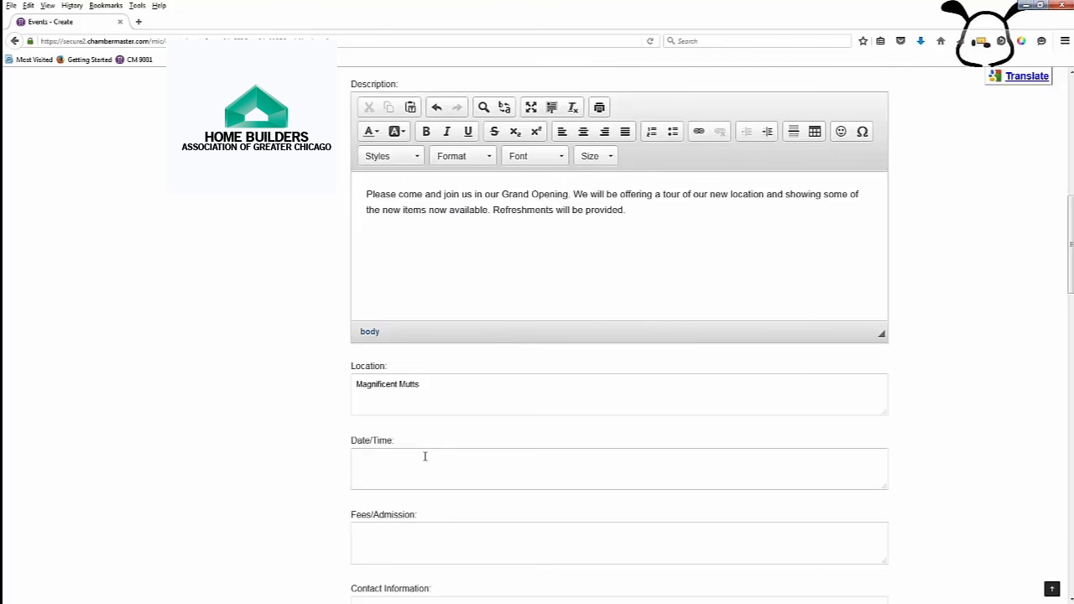
{"action": "type", "text": "2/1/2016 5:00-8:00"}
{"action": "scroll", "coordinate": [425, 457], "scroll_direction": "down", "scroll_amount": 2}
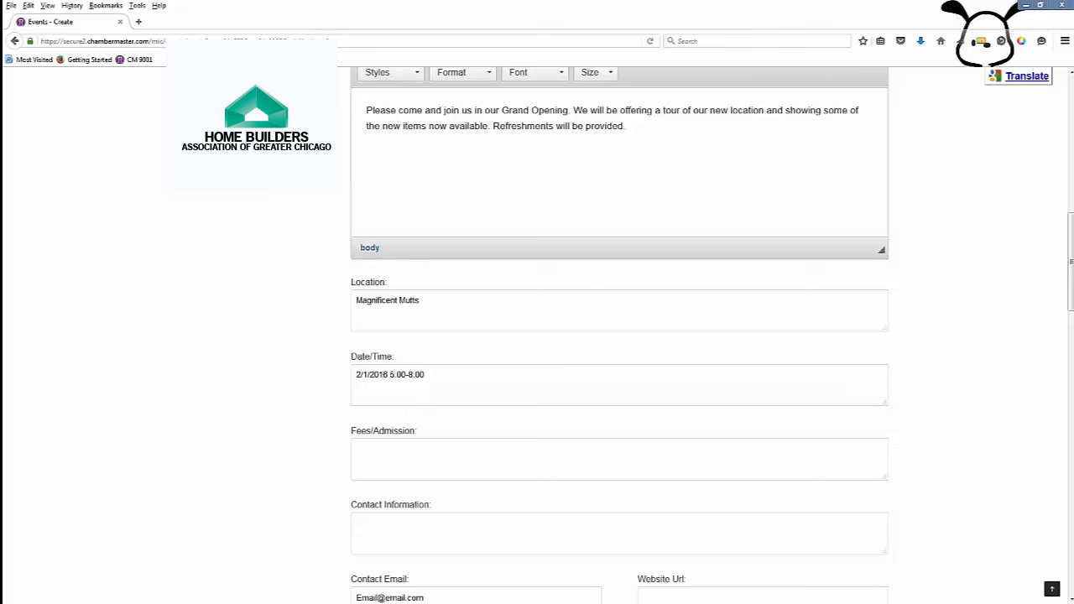
{"action": "left_click", "coordinate": [453, 461]}
{"action": "type", "text": "Free to the public"}
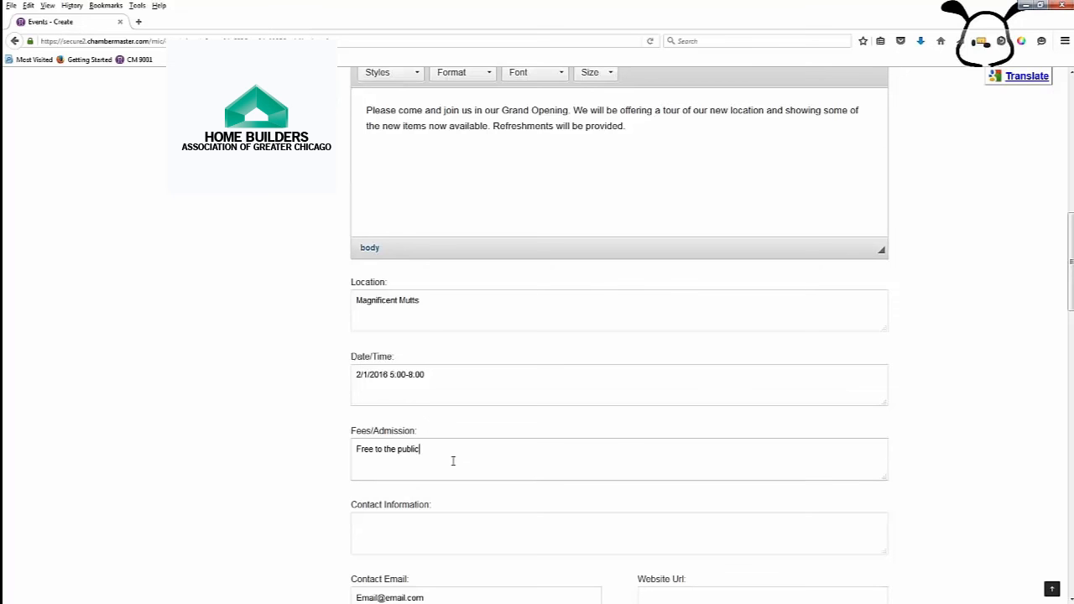
{"action": "scroll", "coordinate": [455, 462], "scroll_direction": "down", "scroll_amount": 2}
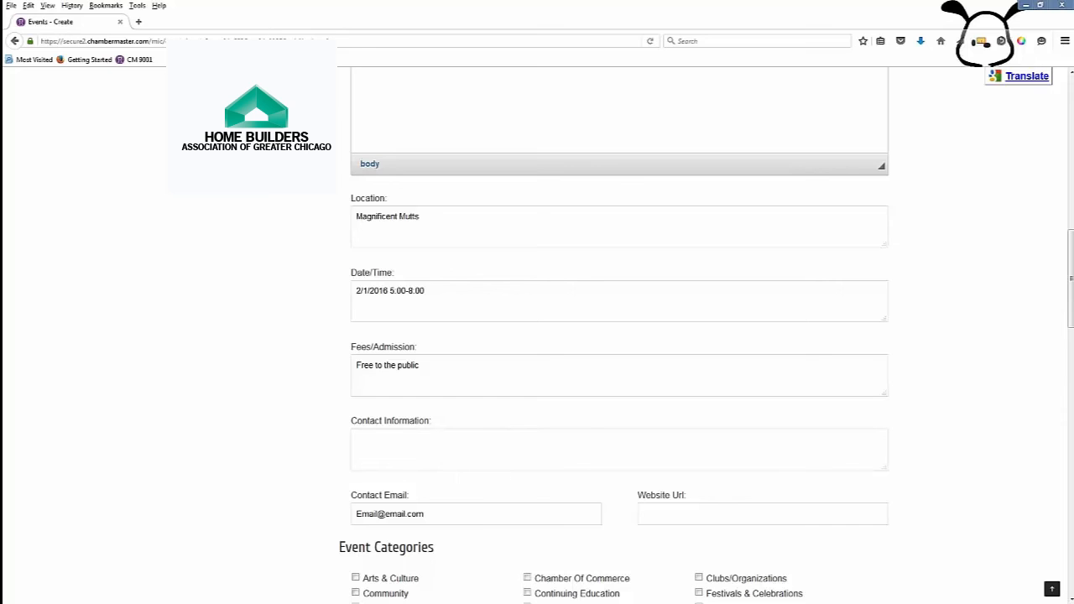
Step: Paste the contact's name and phone number into Contact Information
{"action": "left_click", "coordinate": [420, 434]}
{"action": "key", "text": "ctrl+v"}
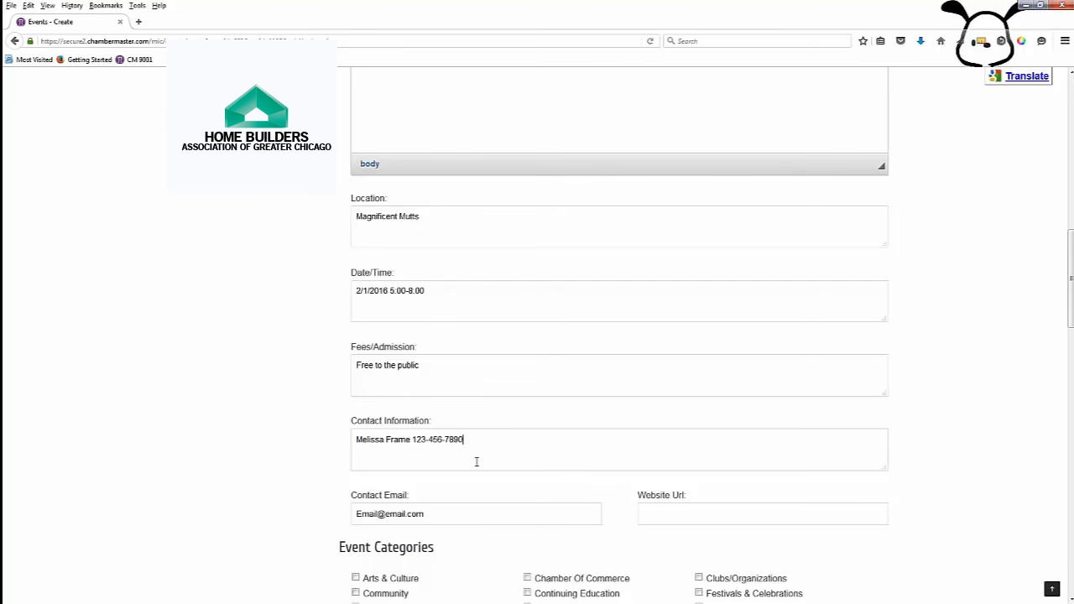
{"action": "scroll", "coordinate": [470, 512], "scroll_direction": "down", "scroll_amount": 2}
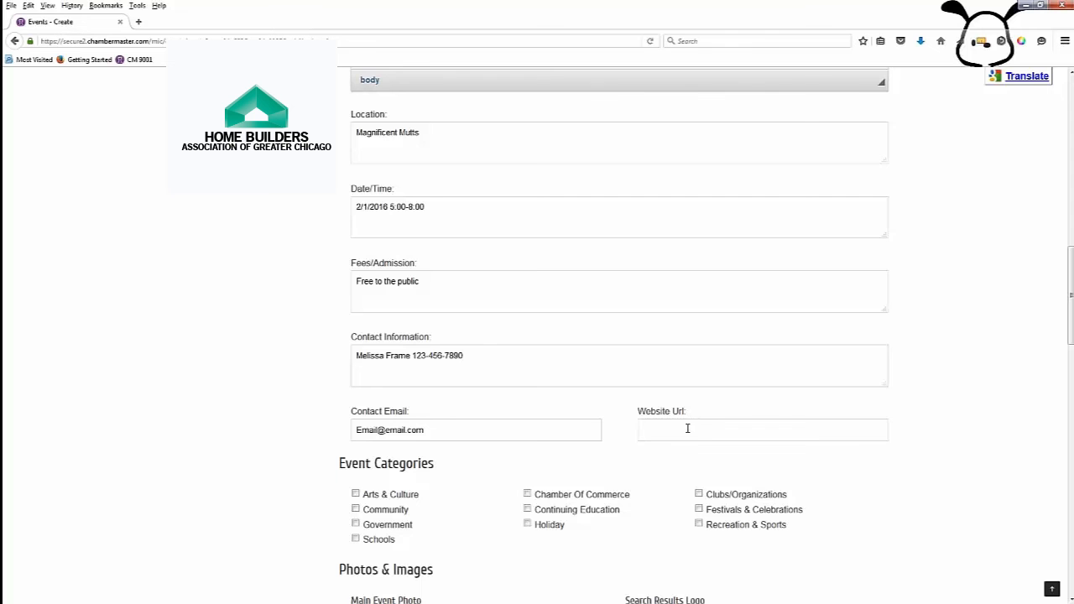
{"action": "scroll", "coordinate": [687, 429], "scroll_direction": "down", "scroll_amount": 2}
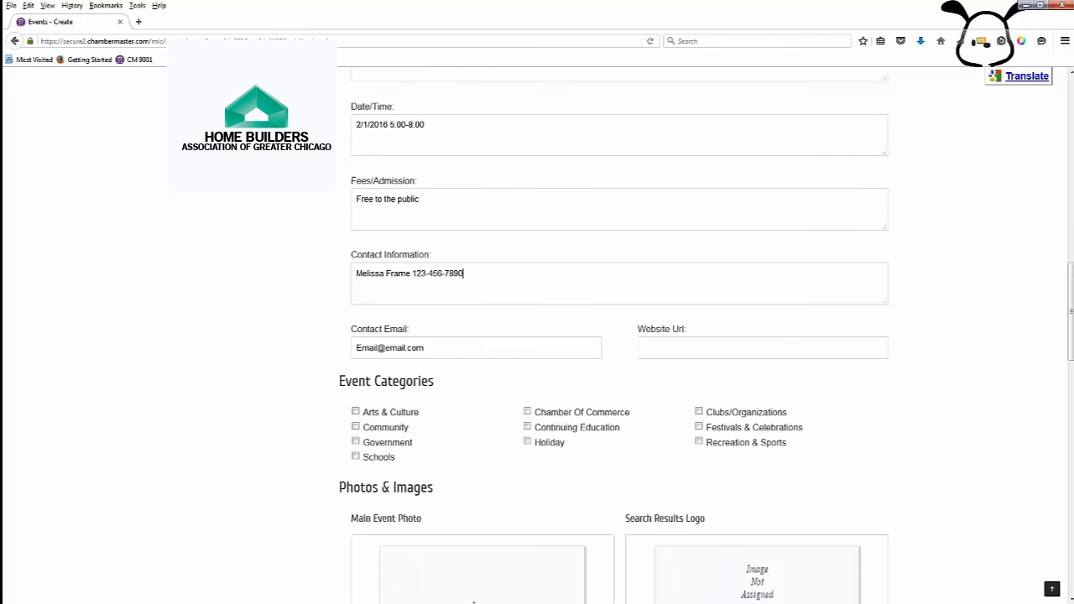
Step: File the event under Community and add the store front image as Main Event Photo
{"action": "left_click", "coordinate": [356, 426]}
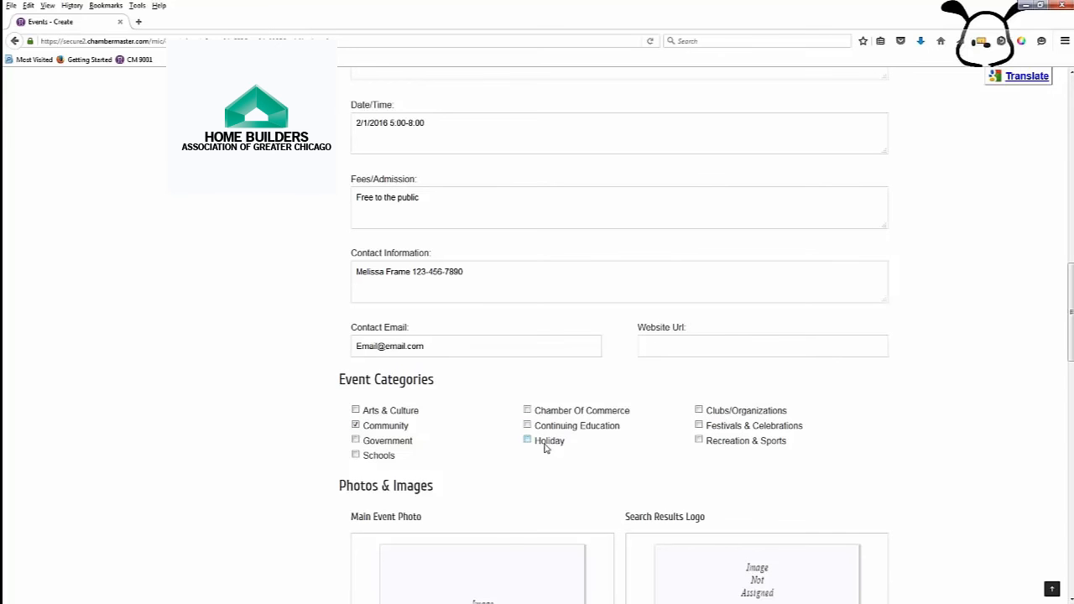
{"action": "scroll", "coordinate": [544, 448], "scroll_direction": "down", "scroll_amount": 5}
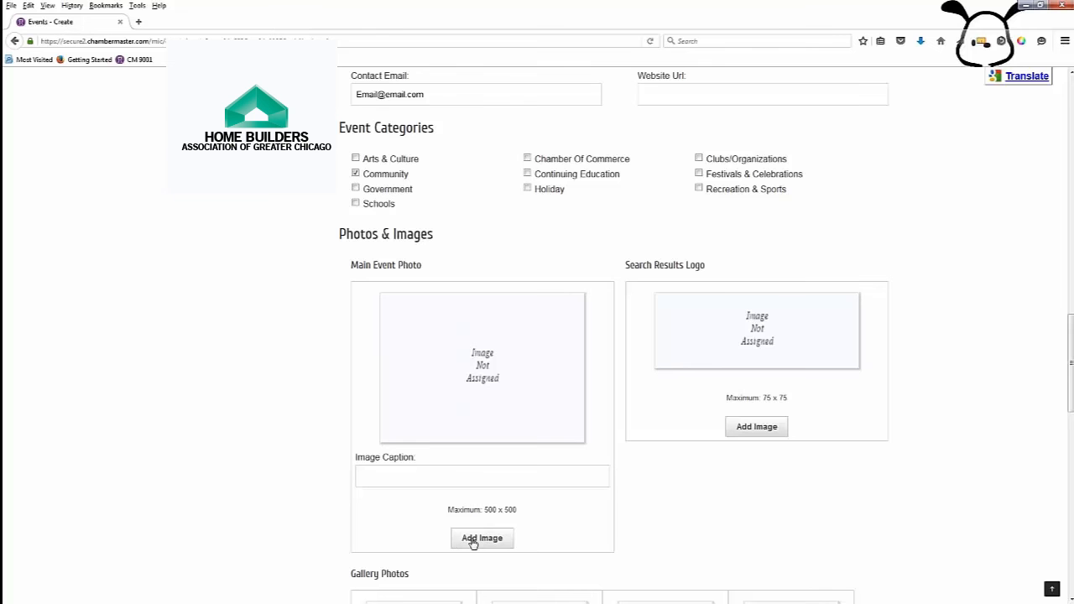
{"action": "left_click", "coordinate": [473, 542]}
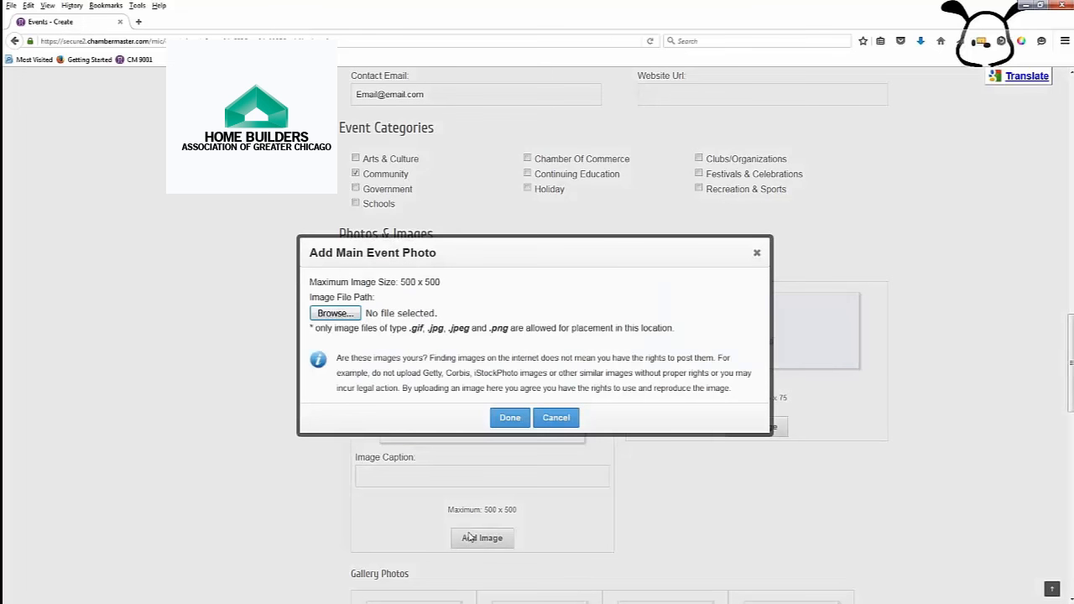
{"action": "left_click", "coordinate": [326, 315]}
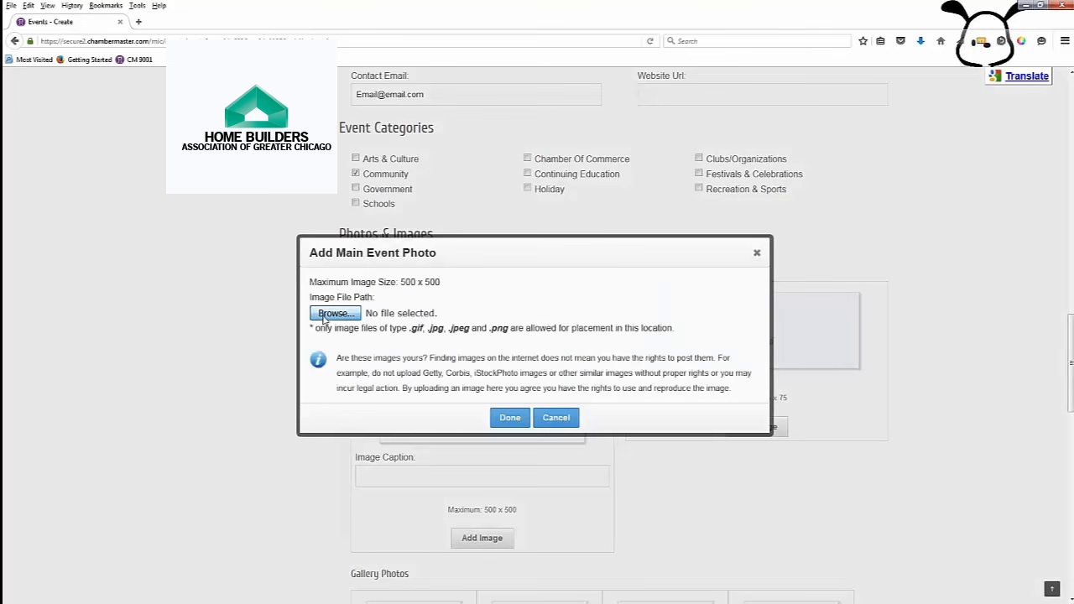
{"action": "scroll", "coordinate": [251, 130], "scroll_direction": "down", "scroll_amount": 3}
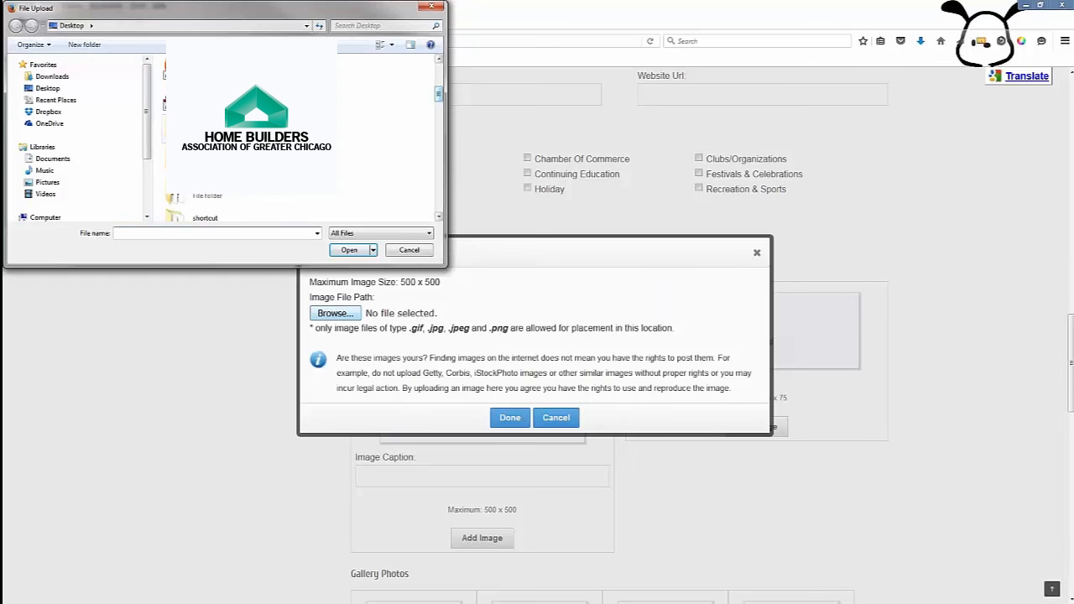
{"action": "double_click", "coordinate": [227, 130]}
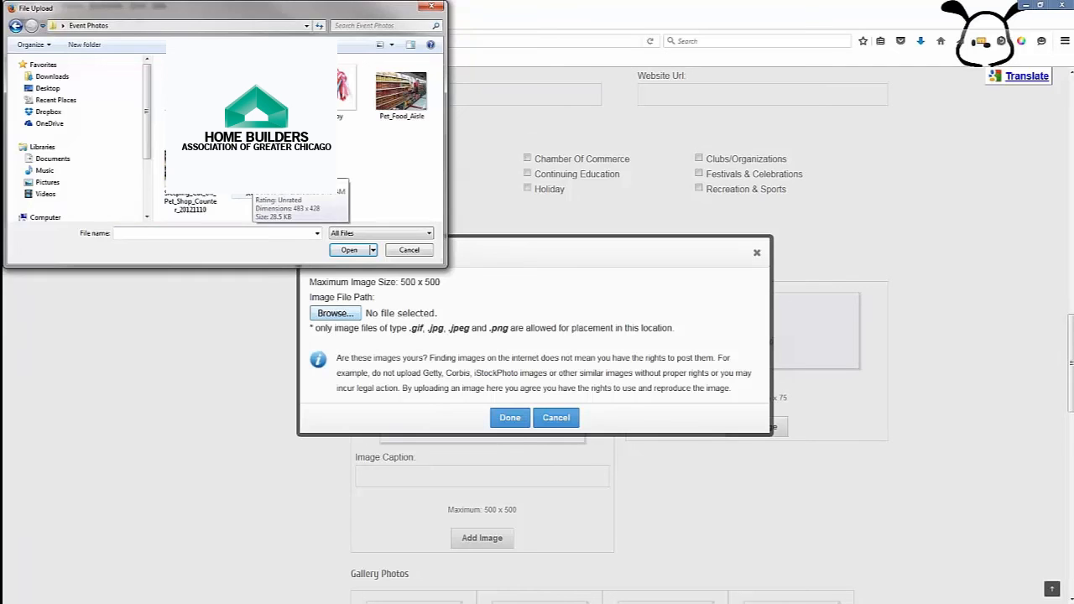
{"action": "double_click", "coordinate": [252, 168]}
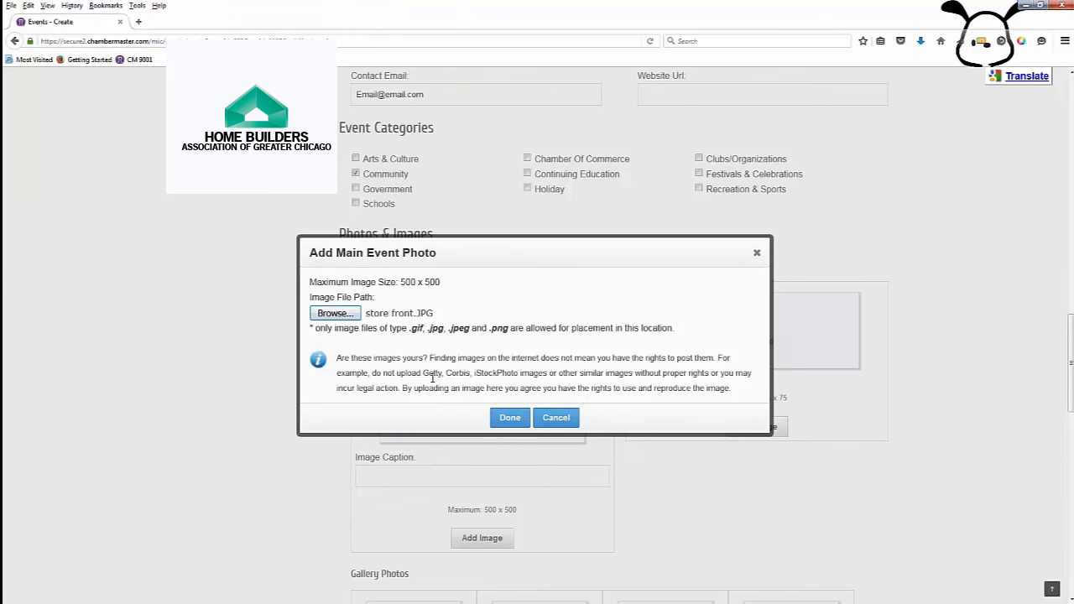
{"action": "left_click", "coordinate": [512, 418]}
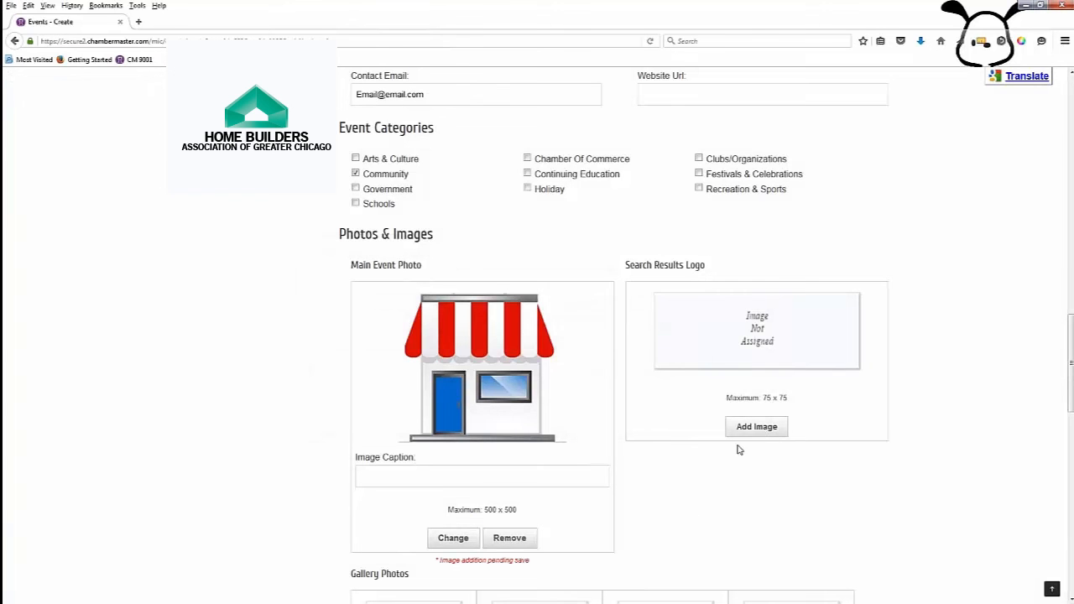
Step: Add the mag mutts logo from Pictures\Work as the Search Results Logo
{"action": "left_click", "coordinate": [747, 429]}
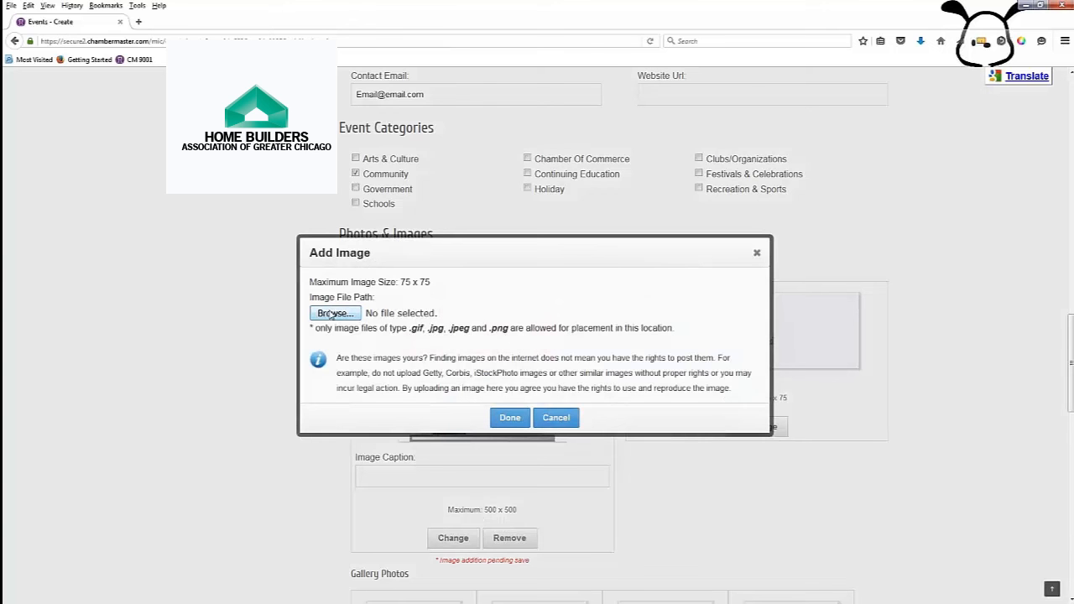
{"action": "left_click", "coordinate": [334, 313]}
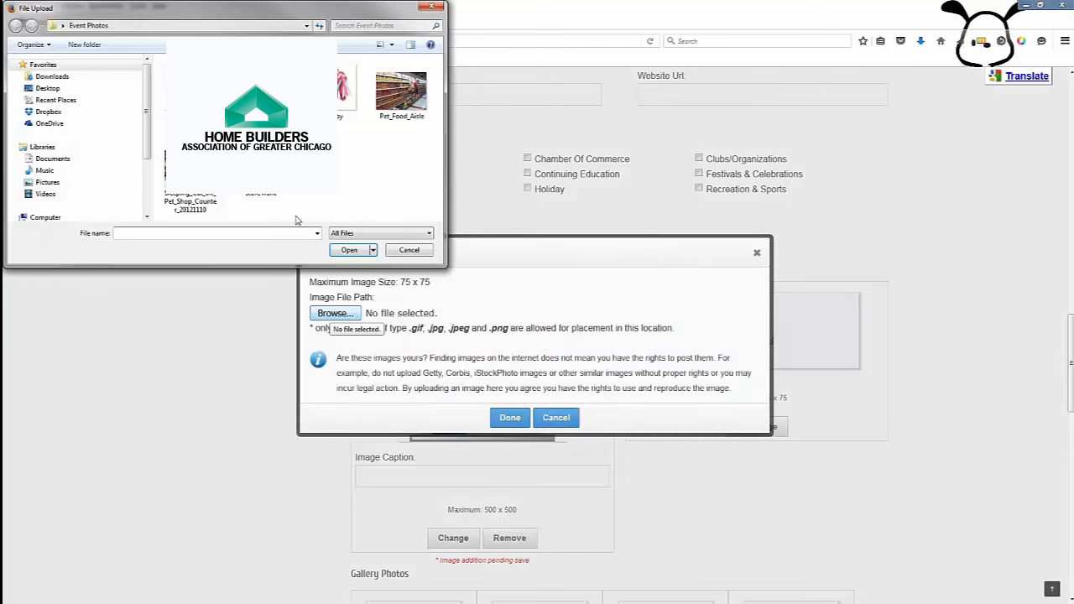
{"action": "left_click", "coordinate": [46, 185]}
{"action": "double_click", "coordinate": [195, 207]}
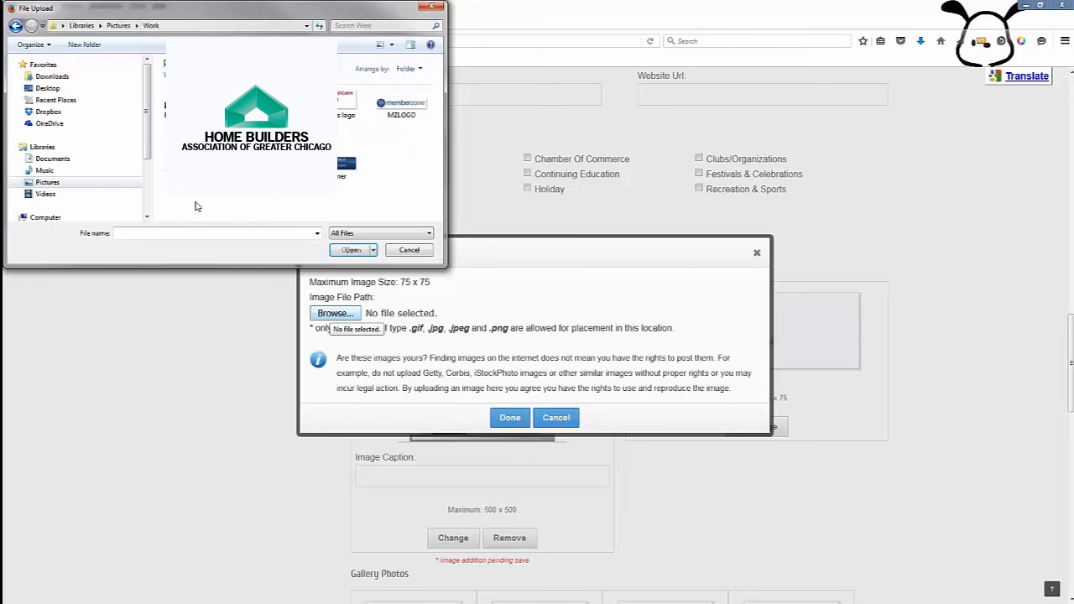
{"action": "double_click", "coordinate": [349, 101]}
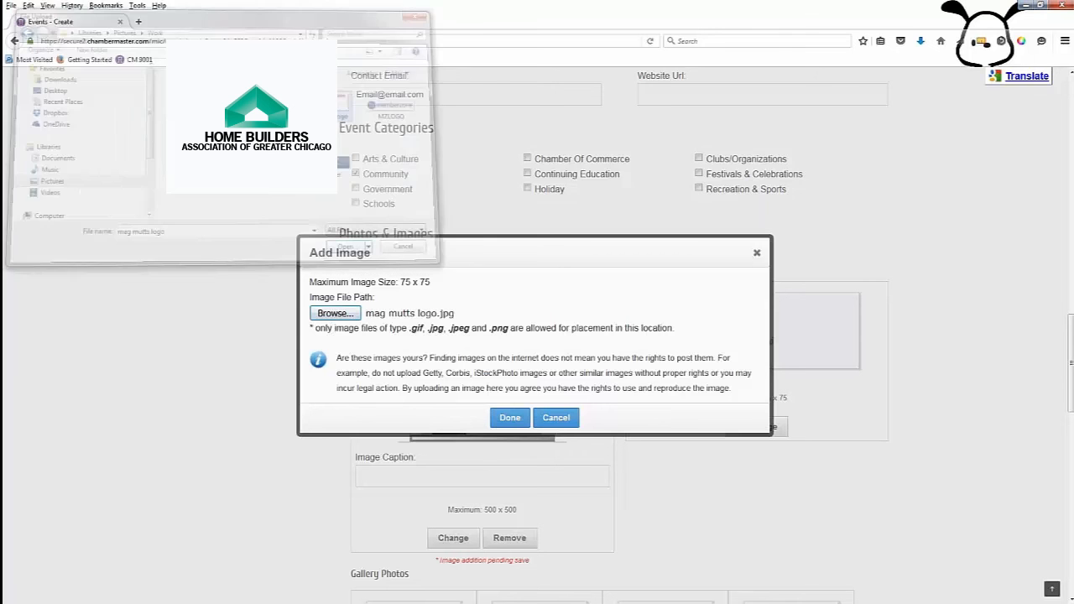
{"action": "left_click", "coordinate": [515, 420]}
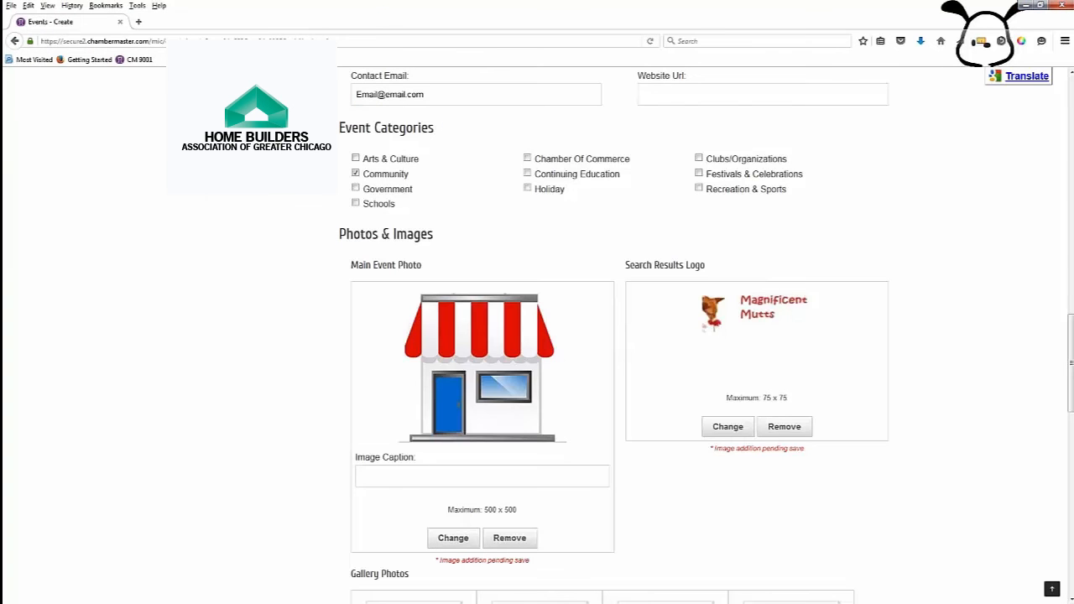
{"action": "scroll", "coordinate": [727, 549], "scroll_direction": "down", "scroll_amount": 5}
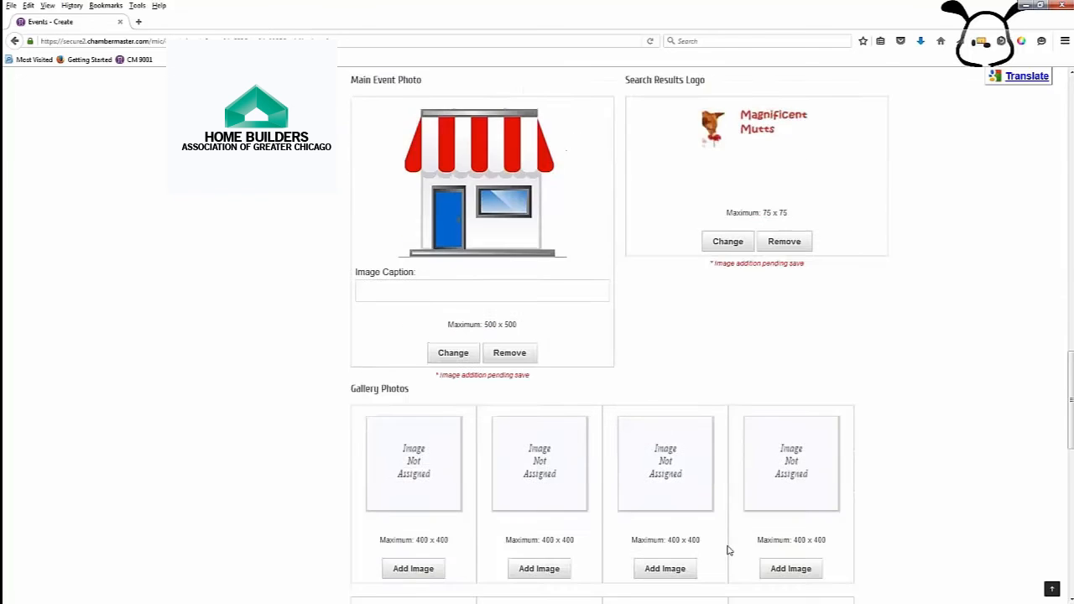
{"action": "scroll", "coordinate": [402, 439], "scroll_direction": "down", "scroll_amount": 1}
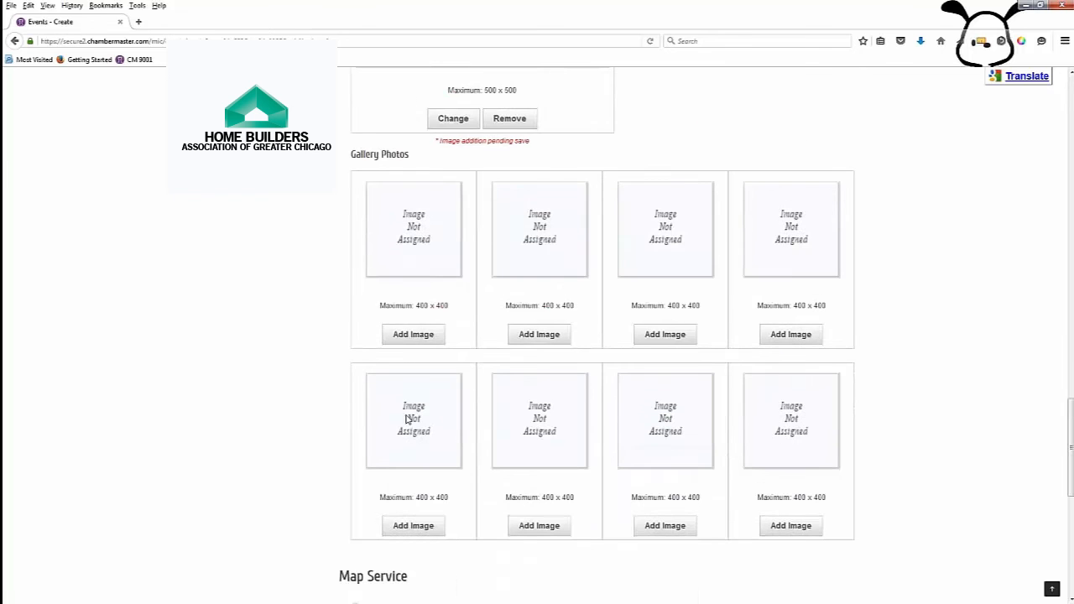
Step: Add the Collar and dog in pet salon images from Event Photos to the gallery
{"action": "left_click", "coordinate": [413, 334]}
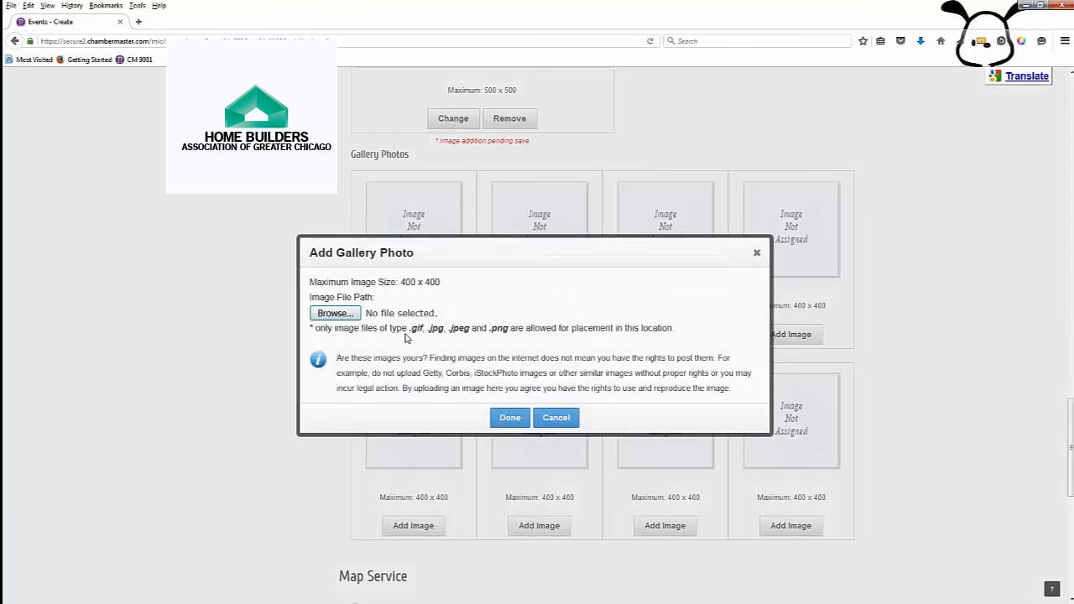
{"action": "left_click", "coordinate": [341, 313]}
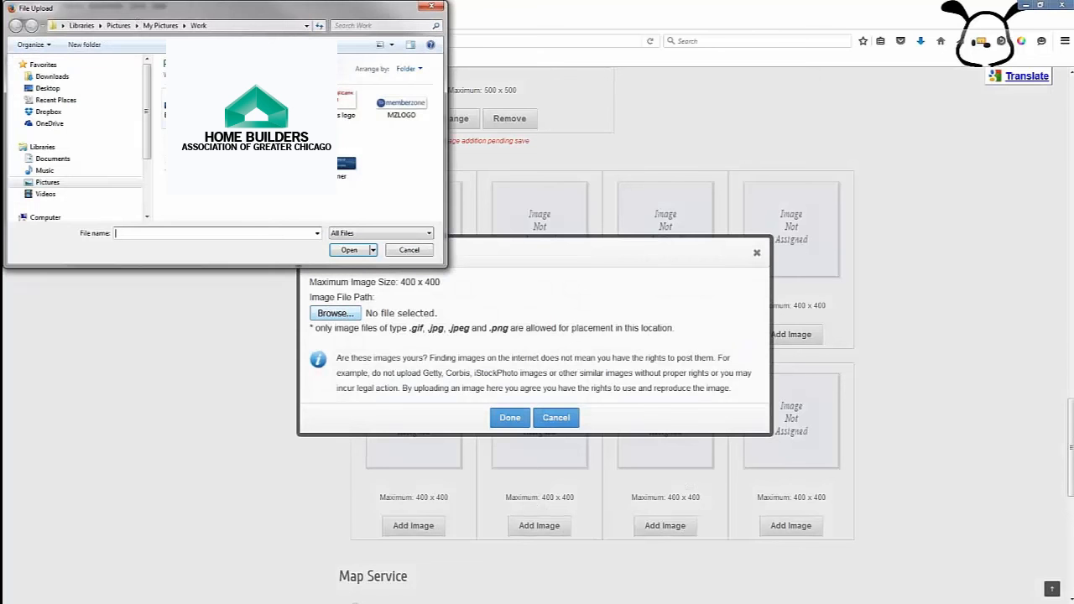
{"action": "left_click", "coordinate": [48, 89]}
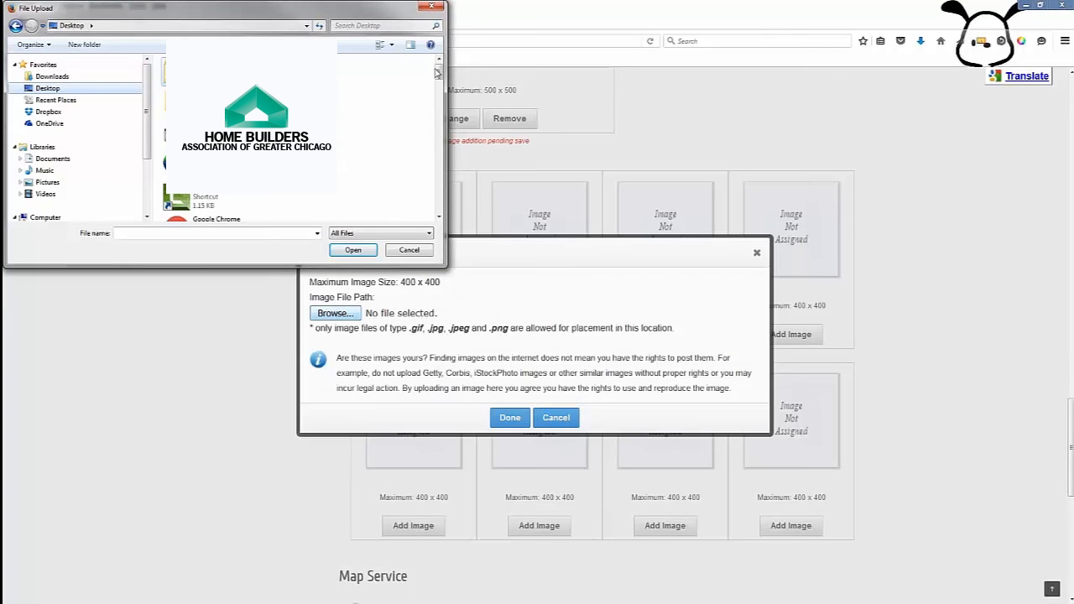
{"action": "left_click_drag", "start_coordinate": [439, 73], "coordinate": [439, 96]}
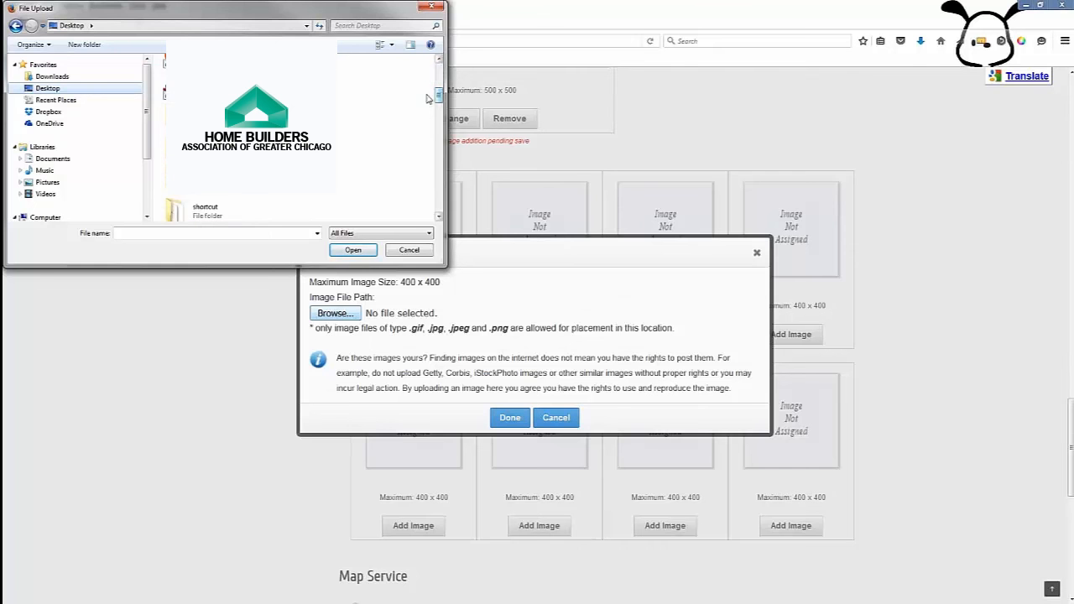
{"action": "double_click", "coordinate": [210, 118]}
{"action": "double_click", "coordinate": [191, 92]}
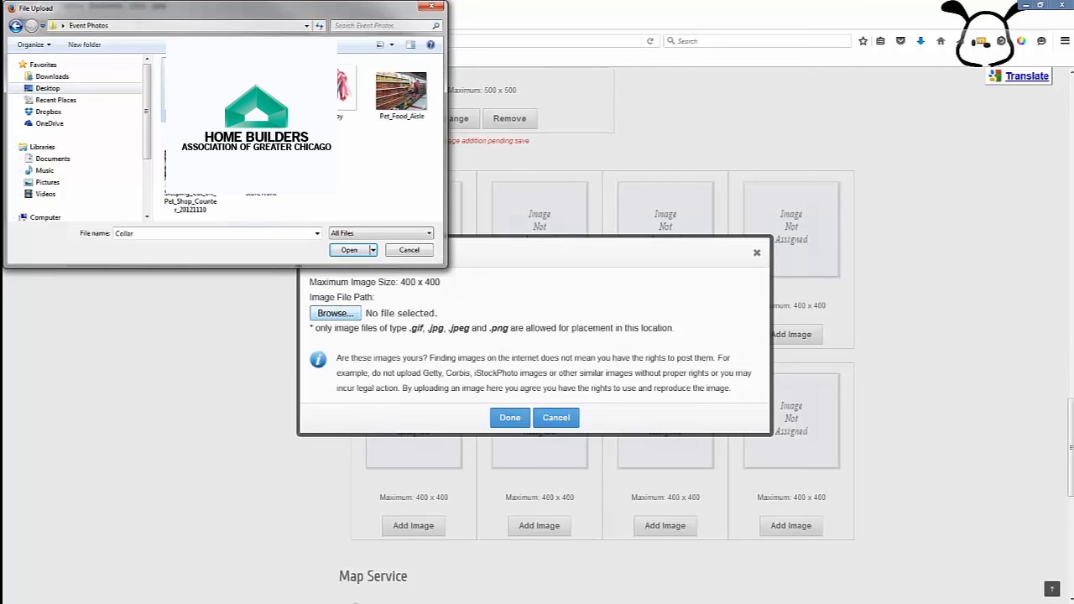
{"action": "left_click", "coordinate": [512, 419]}
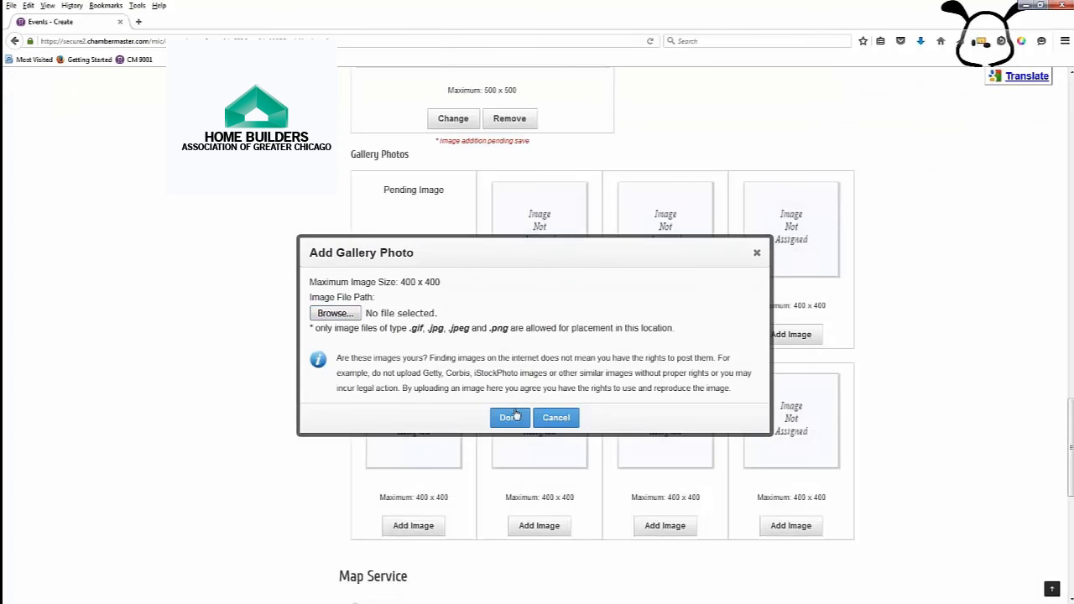
{"action": "left_click", "coordinate": [522, 329]}
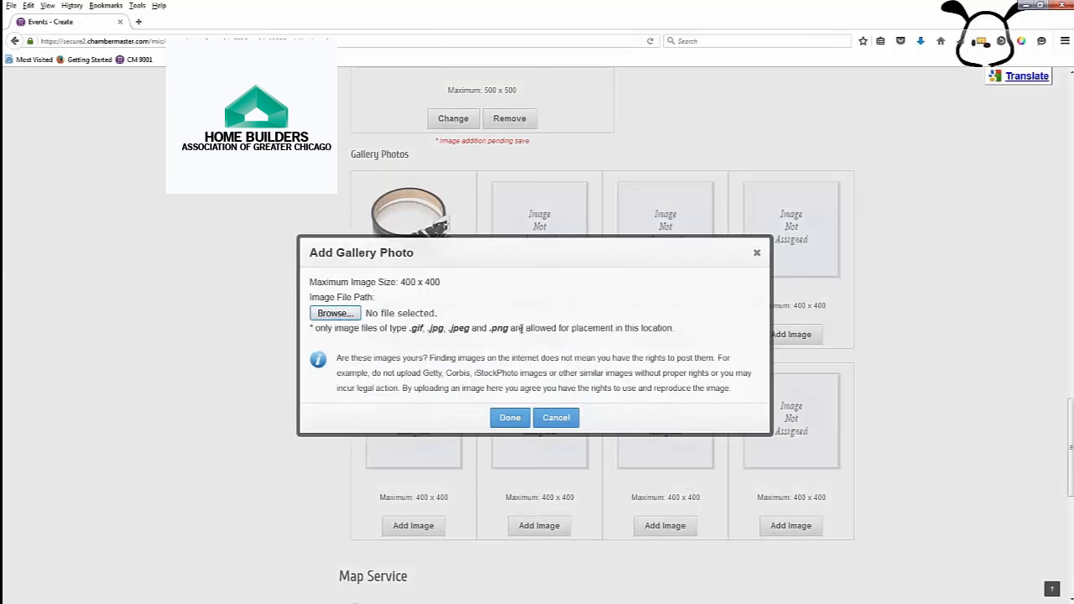
{"action": "left_click", "coordinate": [352, 316]}
{"action": "double_click", "coordinate": [261, 92]}
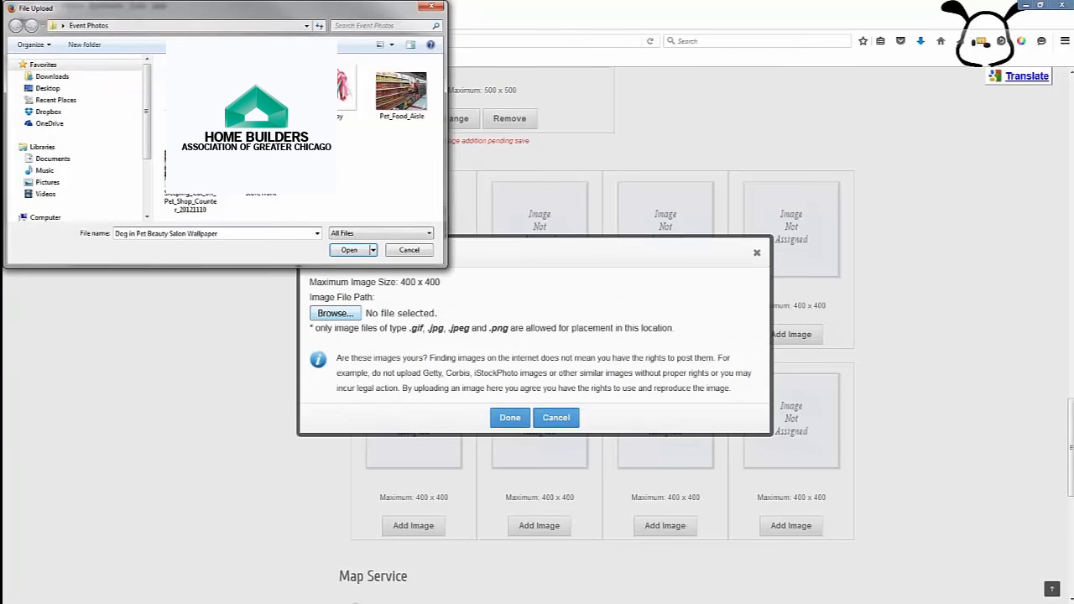
{"action": "left_click", "coordinate": [519, 421]}
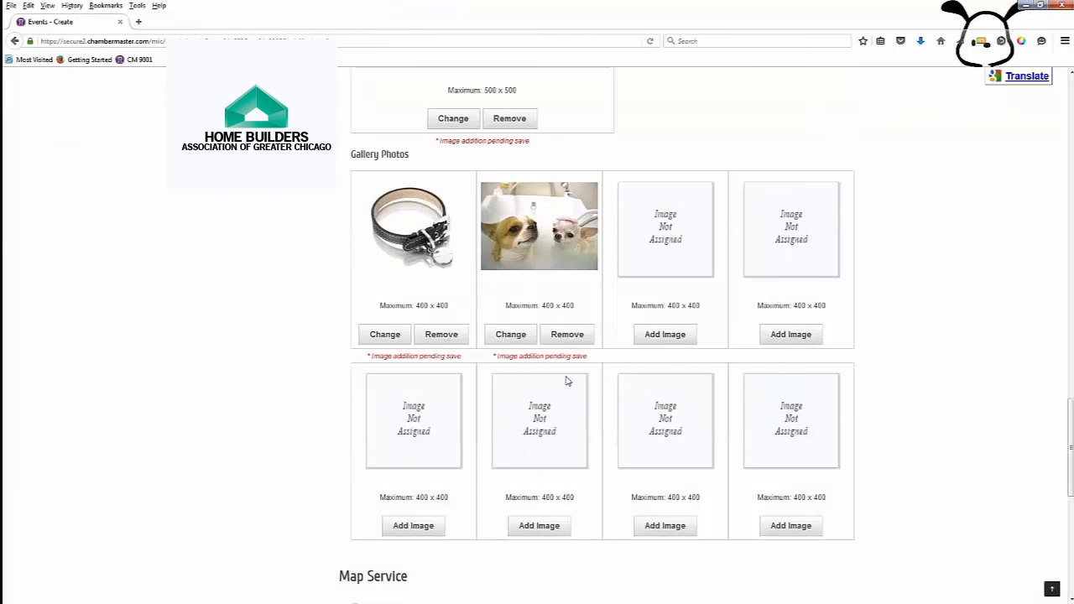
Step: Add the dog toy, sleeping cat and Pet_Food_Aisle images as further gallery photos
{"action": "left_click", "coordinate": [660, 336]}
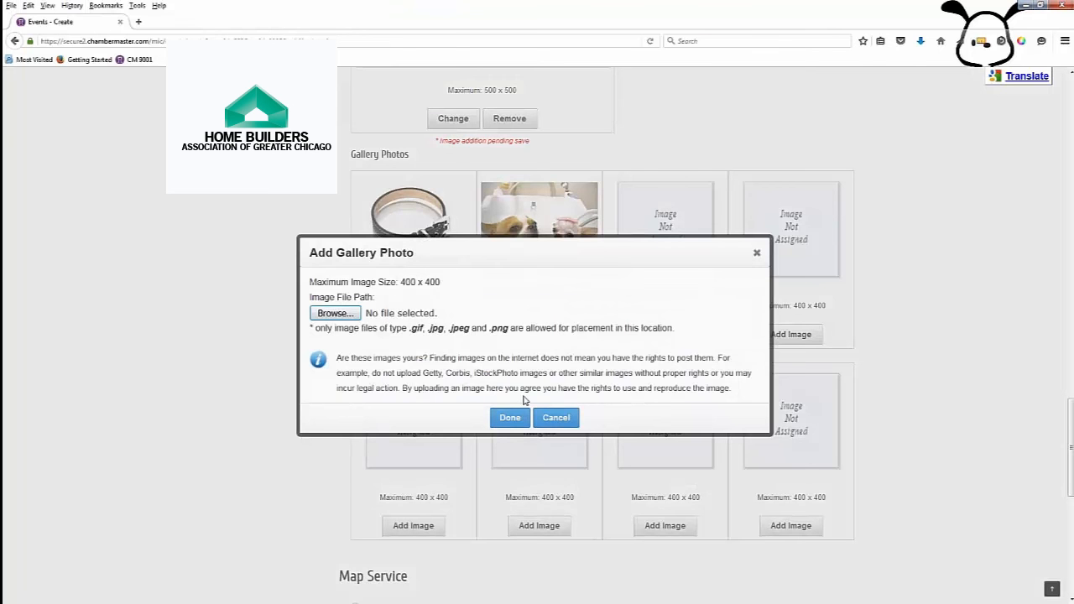
{"action": "left_click", "coordinate": [313, 319]}
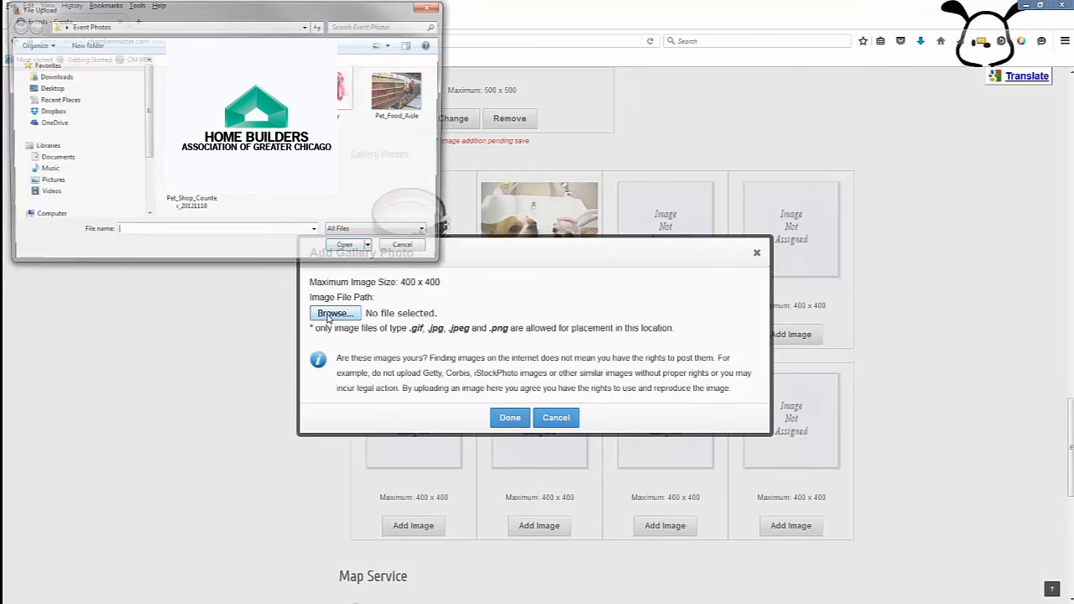
{"action": "double_click", "coordinate": [344, 88]}
{"action": "left_click", "coordinate": [509, 417]}
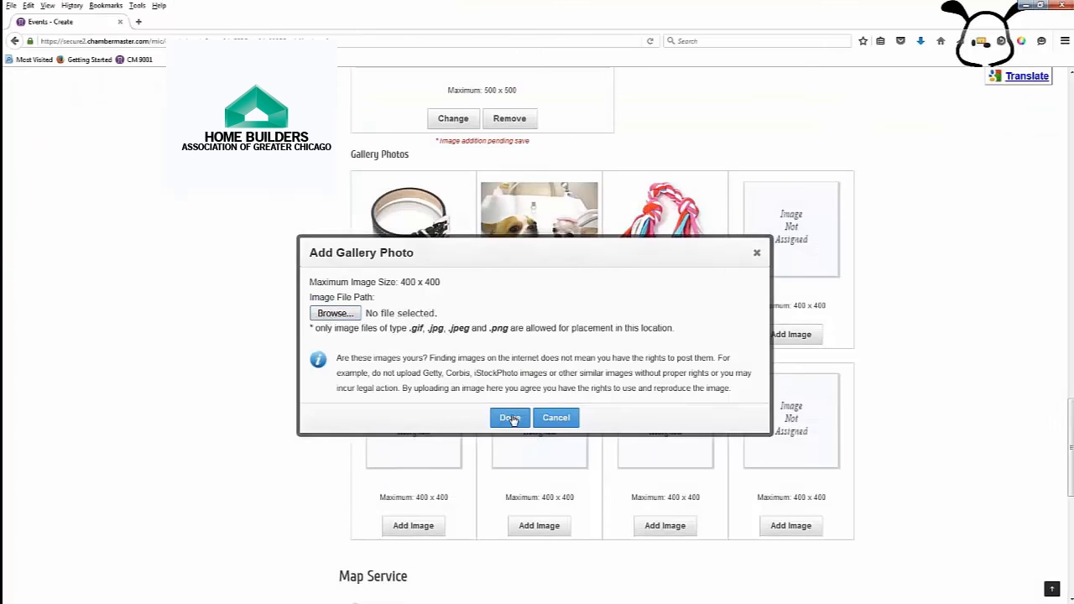
{"action": "left_click", "coordinate": [791, 334]}
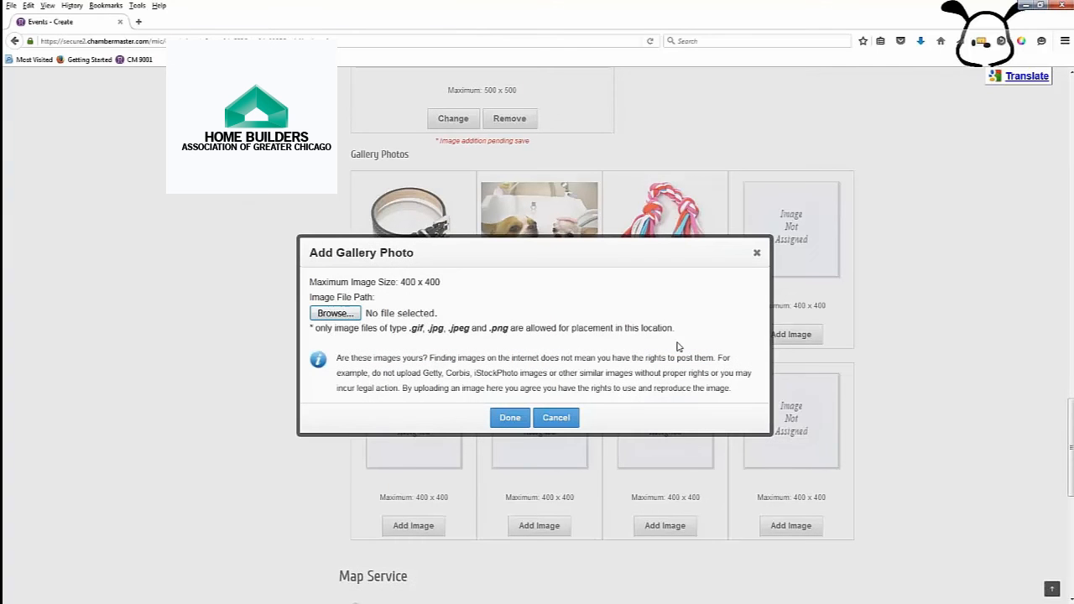
{"action": "left_click", "coordinate": [336, 314]}
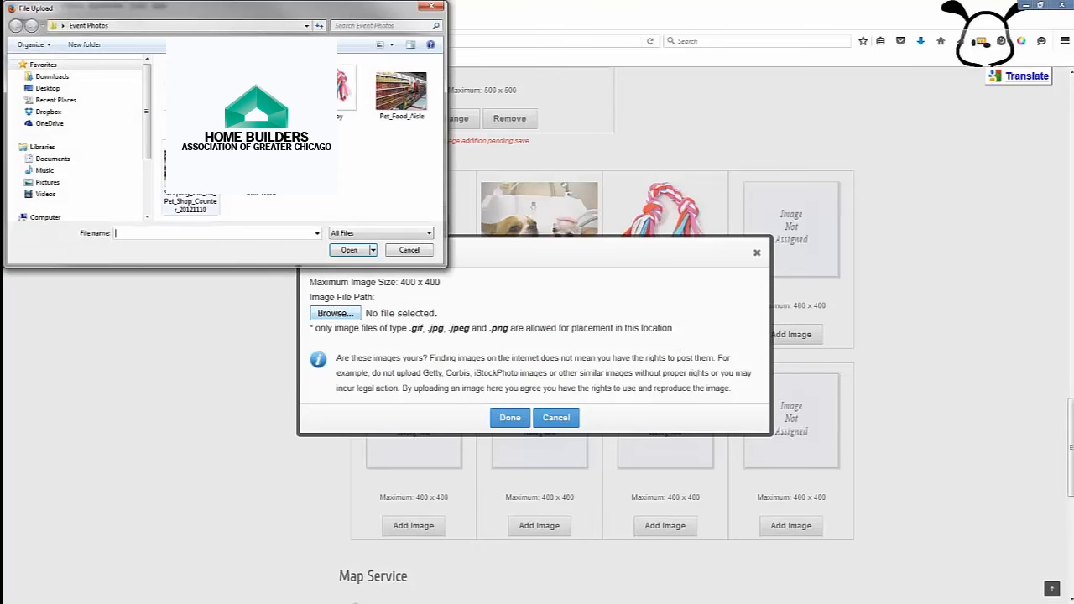
{"action": "double_click", "coordinate": [191, 180]}
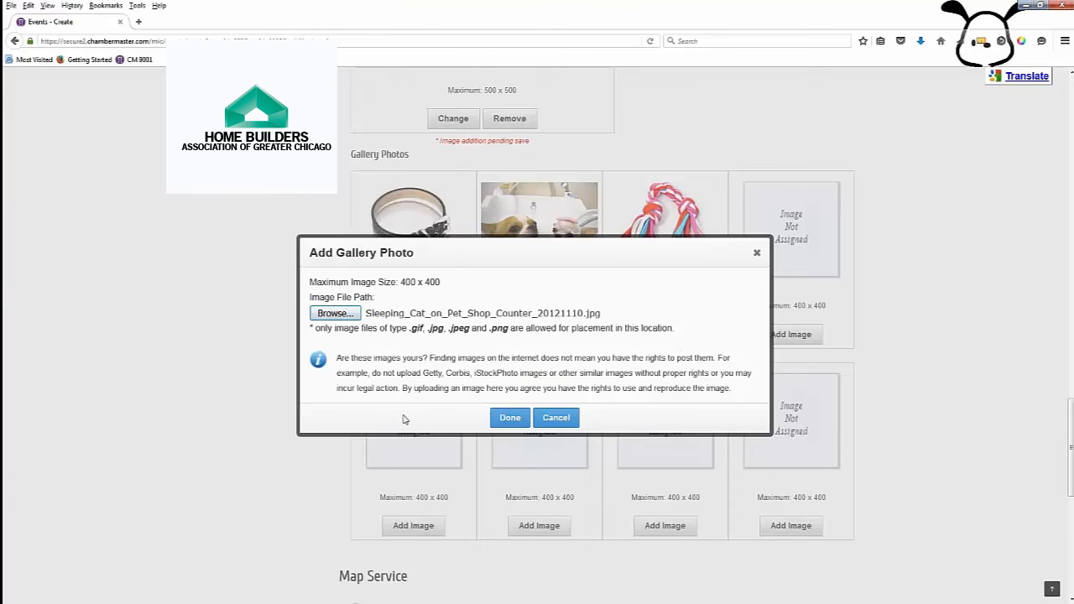
{"action": "left_click", "coordinate": [522, 420]}
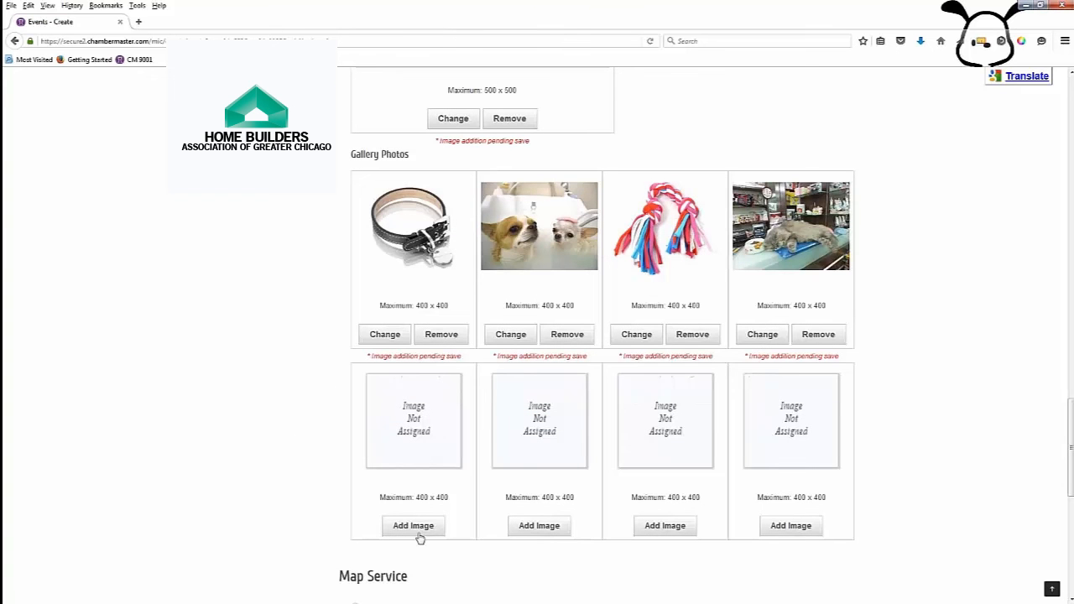
{"action": "left_click", "coordinate": [415, 529]}
{"action": "left_click", "coordinate": [334, 313]}
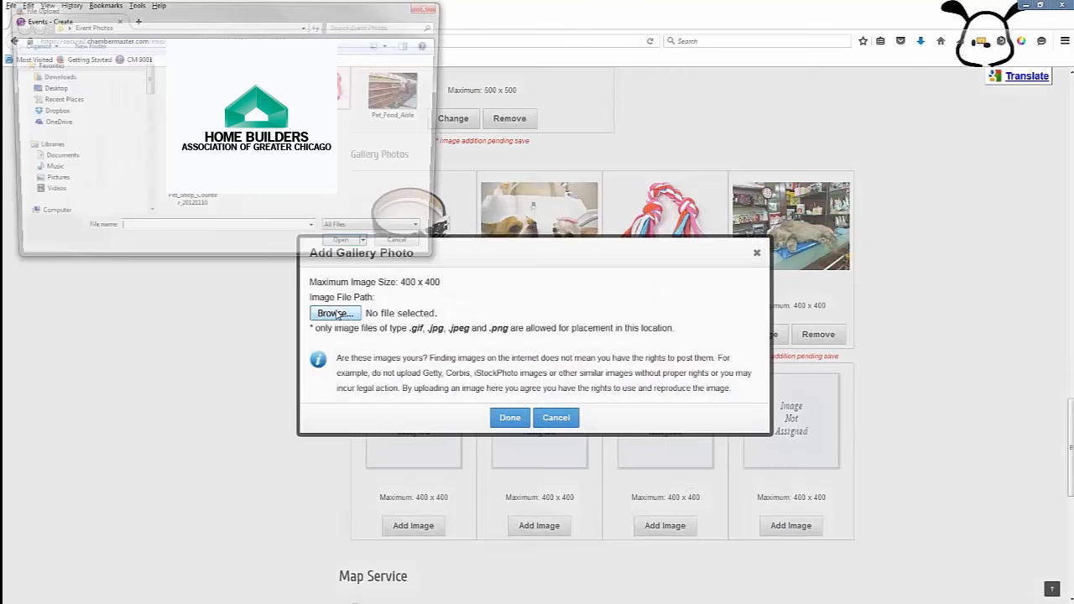
{"action": "double_click", "coordinate": [401, 92]}
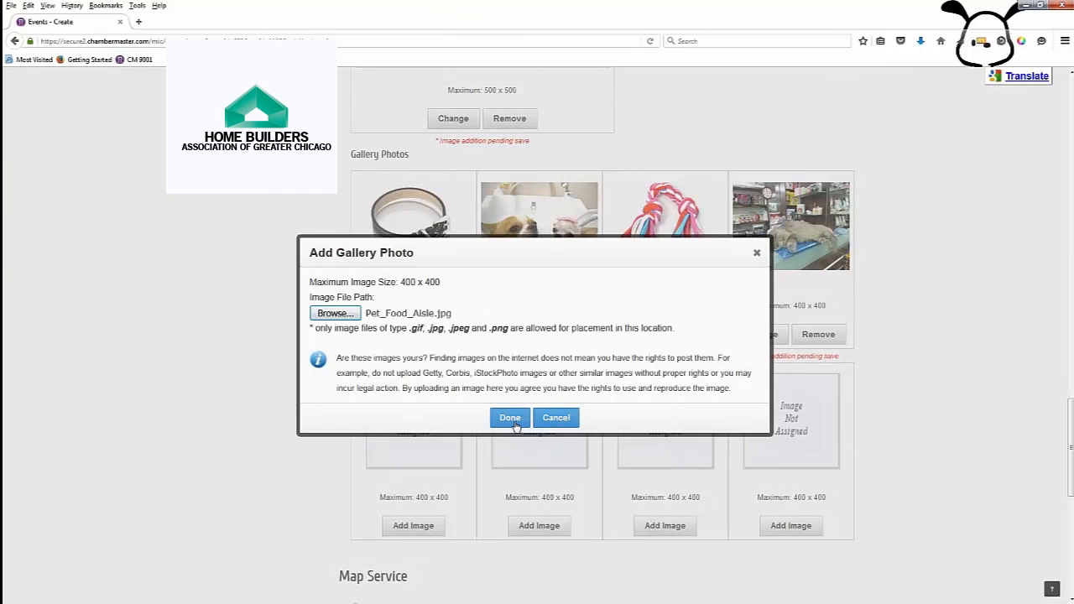
{"action": "left_click", "coordinate": [519, 418]}
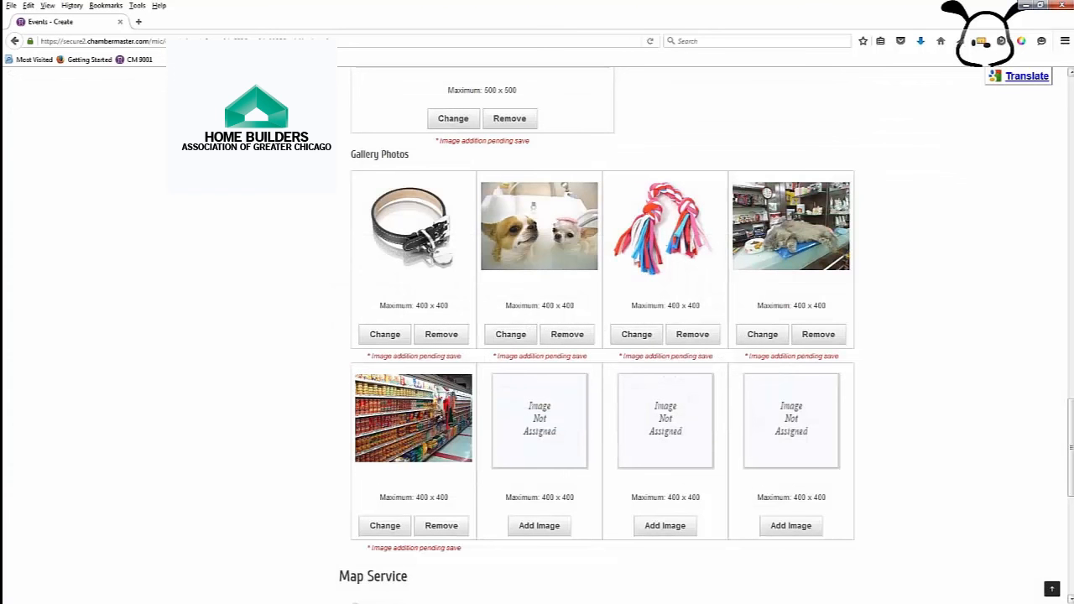
Step: Set the Map Service to Uploaded Image instead of Google Maps, leaving YouTube URL blank
{"action": "scroll", "coordinate": [983, 387], "scroll_direction": "down", "scroll_amount": 5}
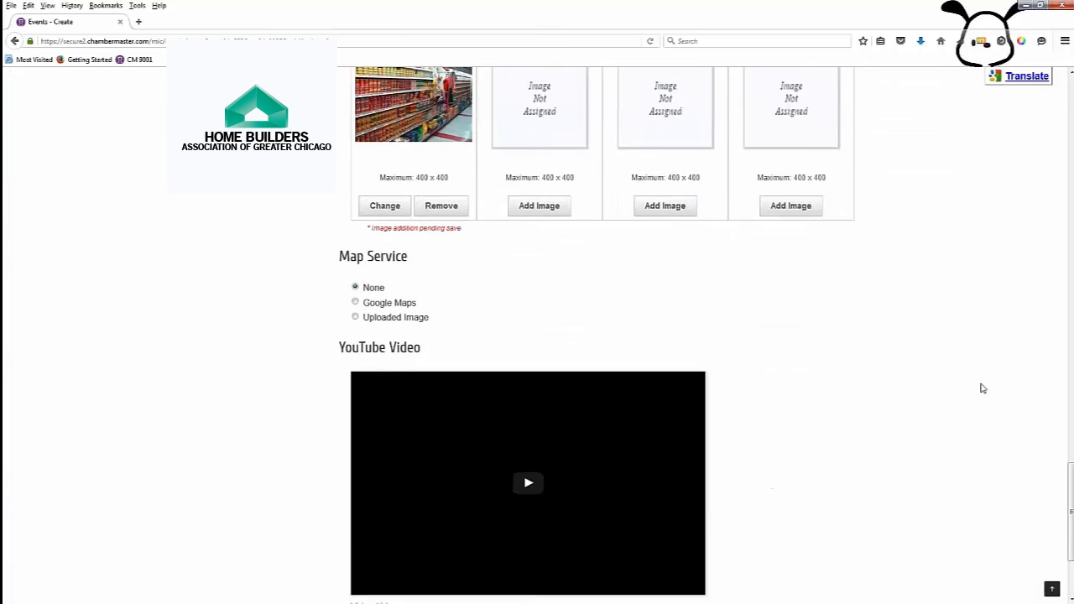
{"action": "scroll", "coordinate": [983, 388], "scroll_direction": "down", "scroll_amount": 2}
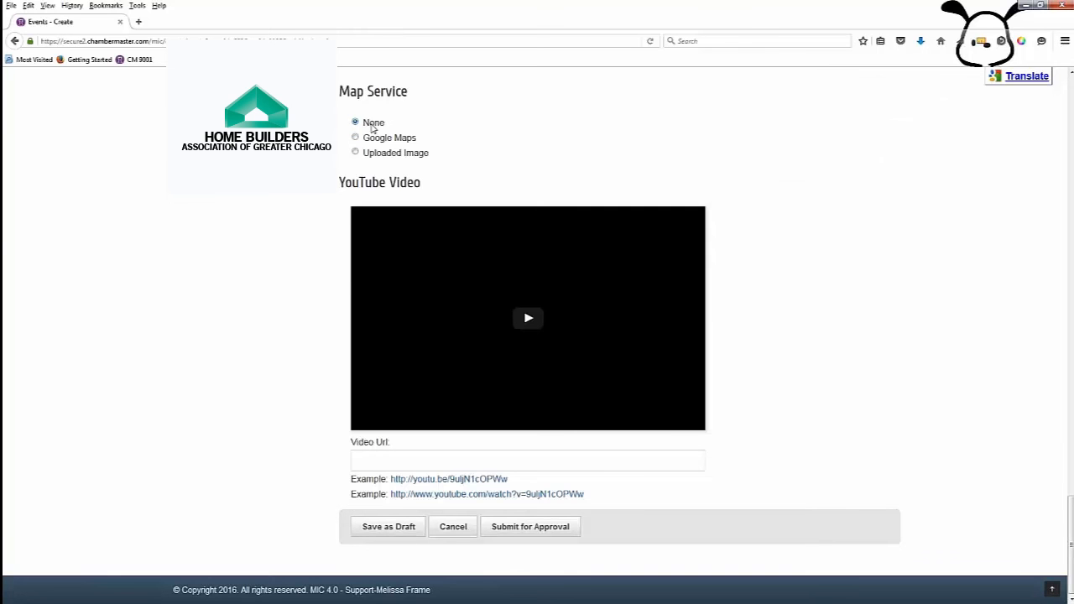
{"action": "left_click", "coordinate": [359, 141]}
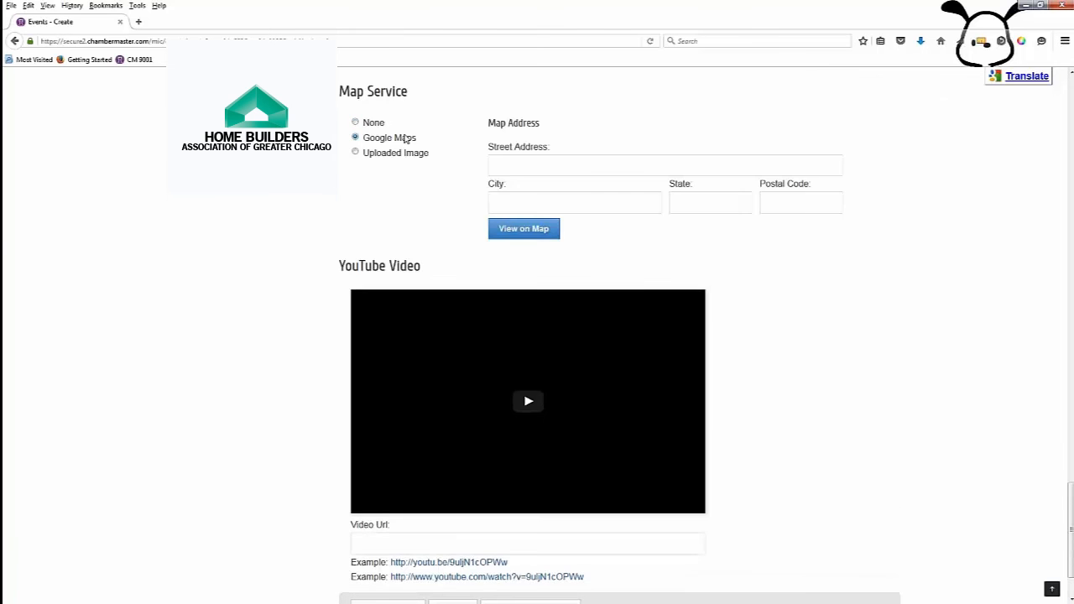
{"action": "left_click", "coordinate": [525, 167]}
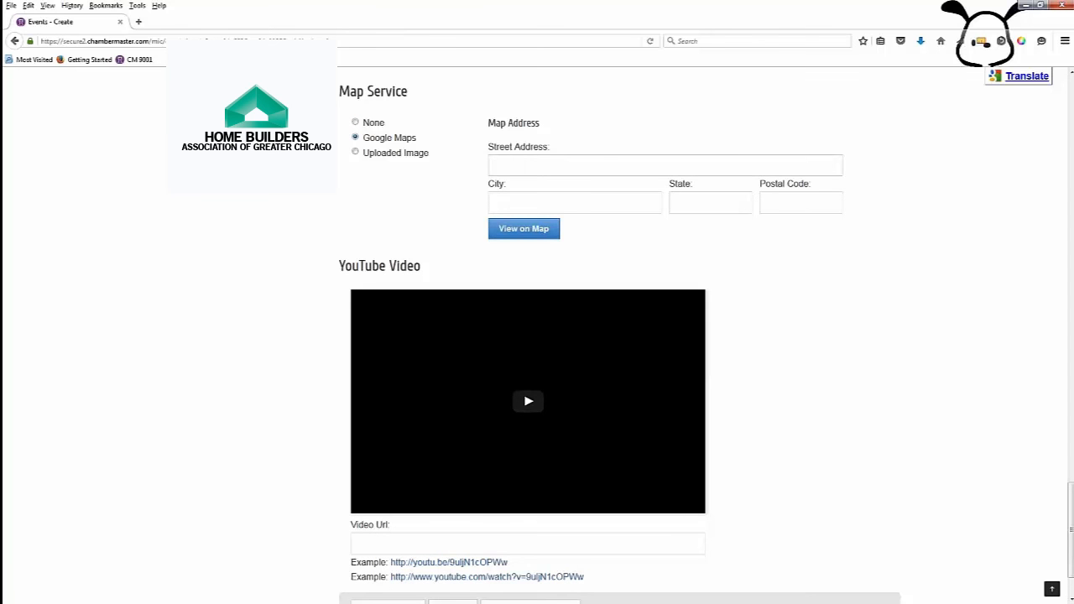
{"action": "left_click", "coordinate": [355, 152]}
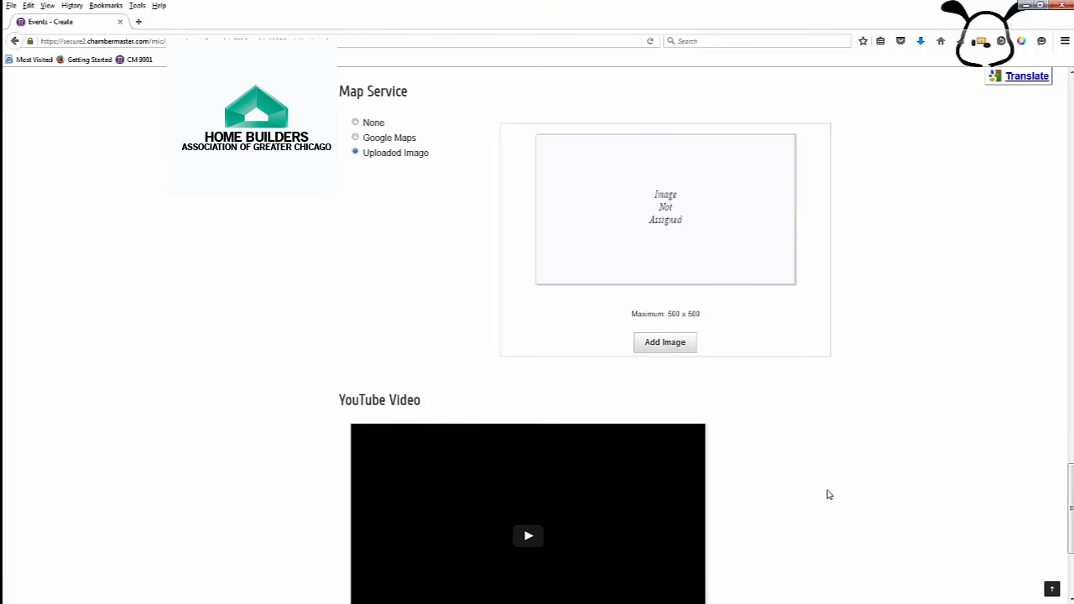
{"action": "scroll", "coordinate": [827, 495], "scroll_direction": "down", "scroll_amount": 5}
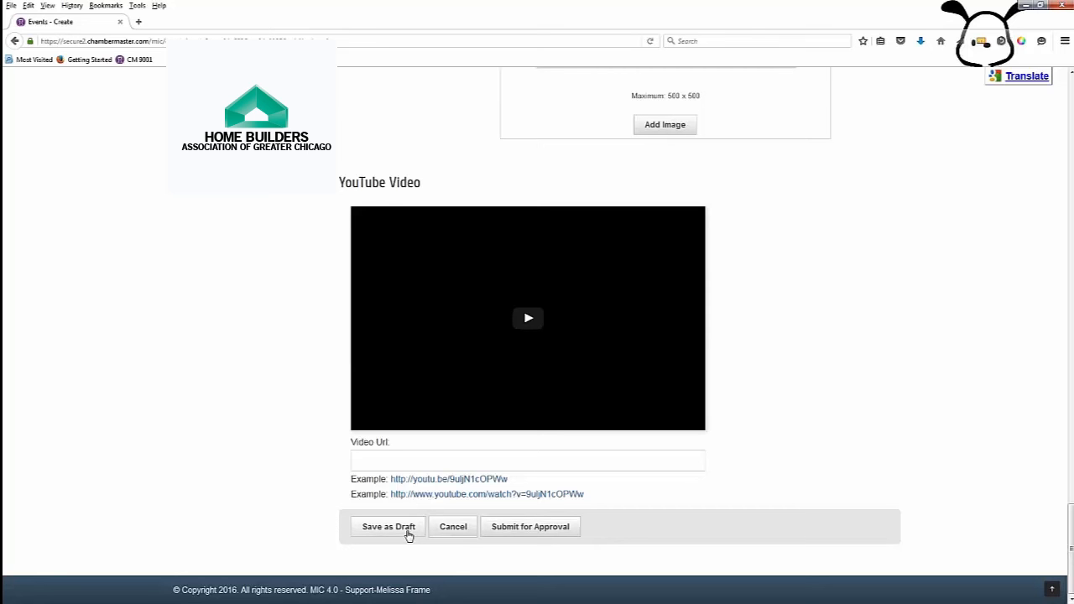
Step: Submit Grand Opening for approval and find it in Events - Manage as Pending Approval for 2/1/2016 5p
{"action": "left_click", "coordinate": [520, 526]}
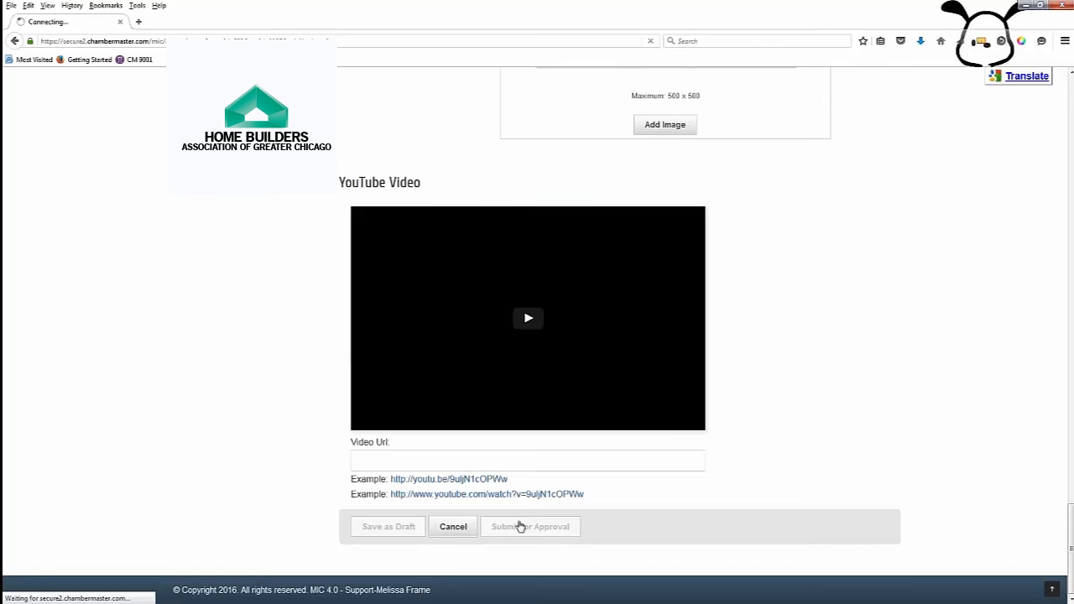
{"action": "scroll", "coordinate": [620, 352], "scroll_direction": "down", "scroll_amount": 2}
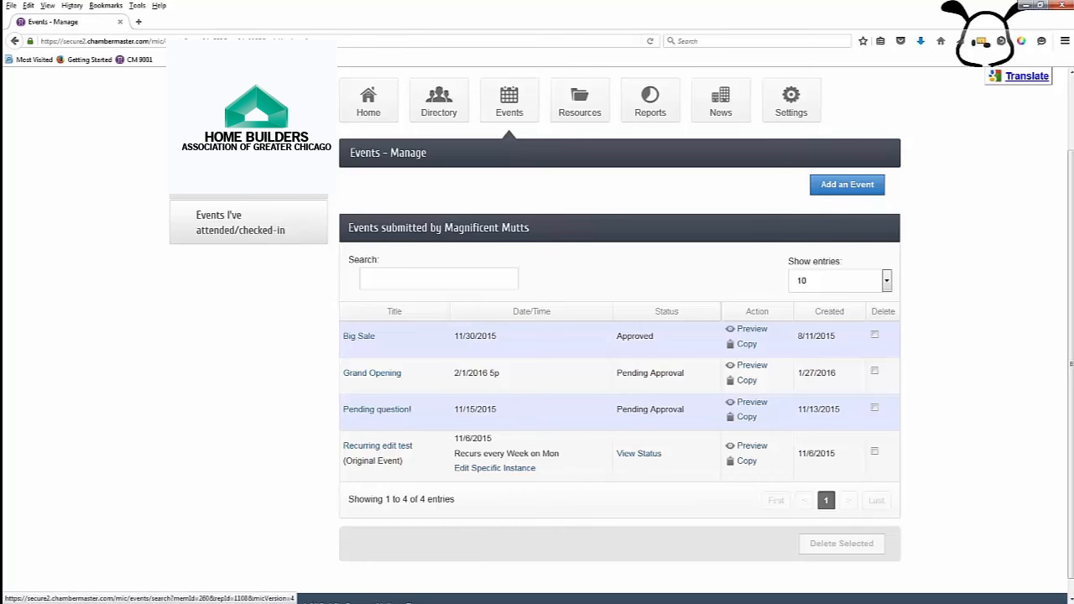
{"action": "left_click", "coordinate": [227, 154]}
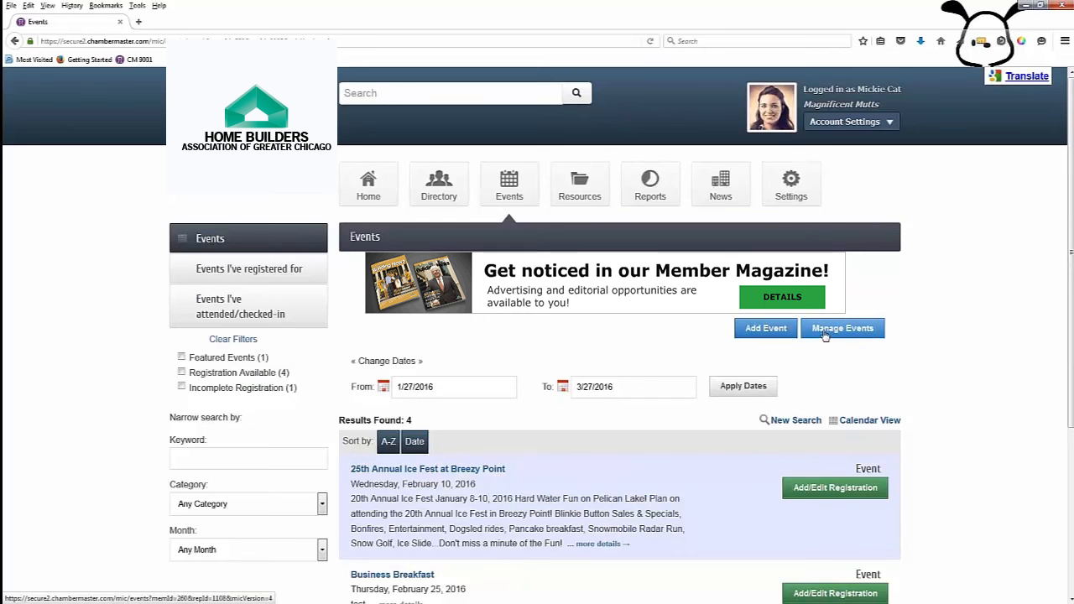
{"action": "left_click", "coordinate": [825, 334]}
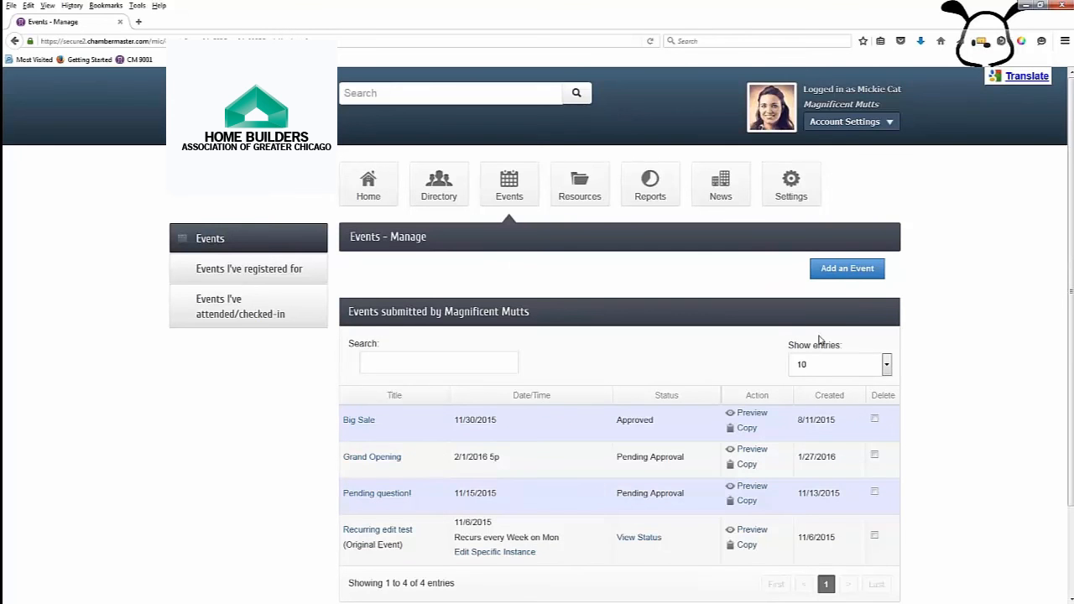
{"action": "scroll", "coordinate": [774, 374], "scroll_direction": "down", "scroll_amount": 2}
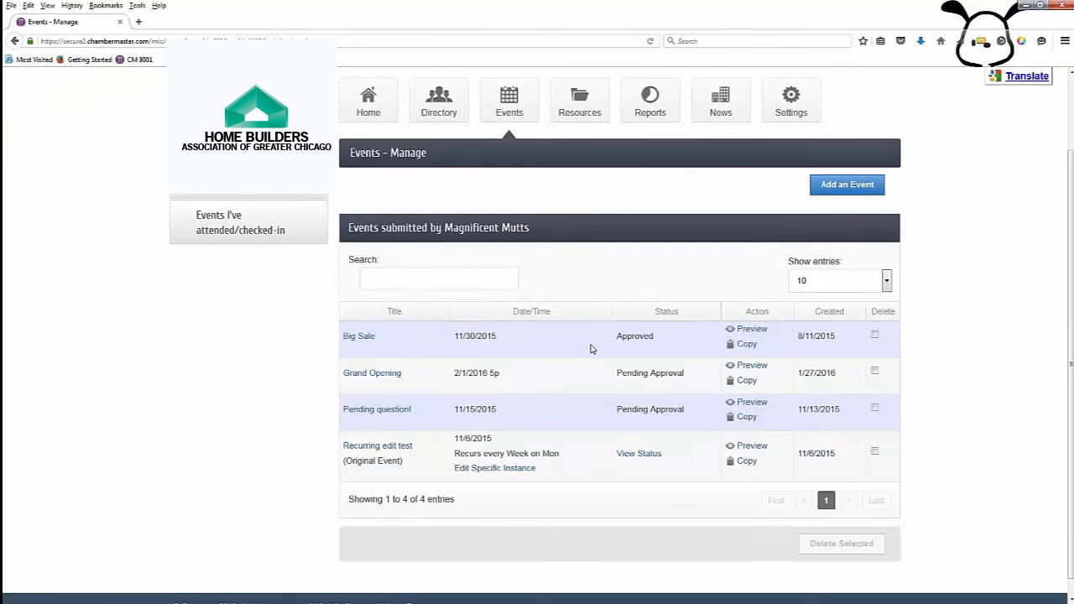
Step: Look over Grand Opening's public preview in a new tab, then return to Events - Manage
{"action": "left_click", "coordinate": [752, 366]}
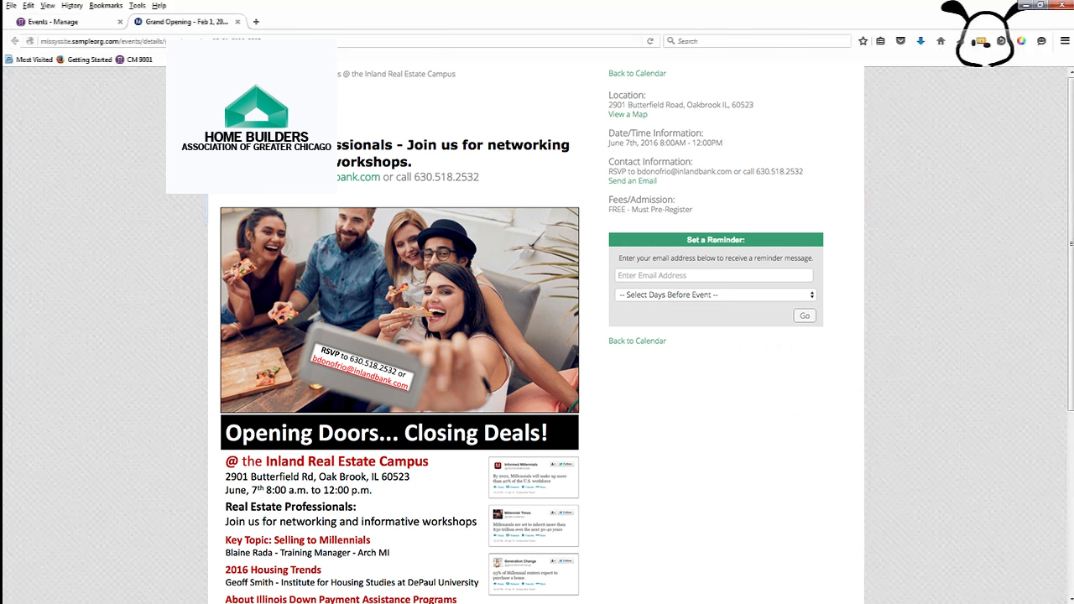
{"action": "scroll", "coordinate": [537, 336], "scroll_direction": "down", "scroll_amount": 1}
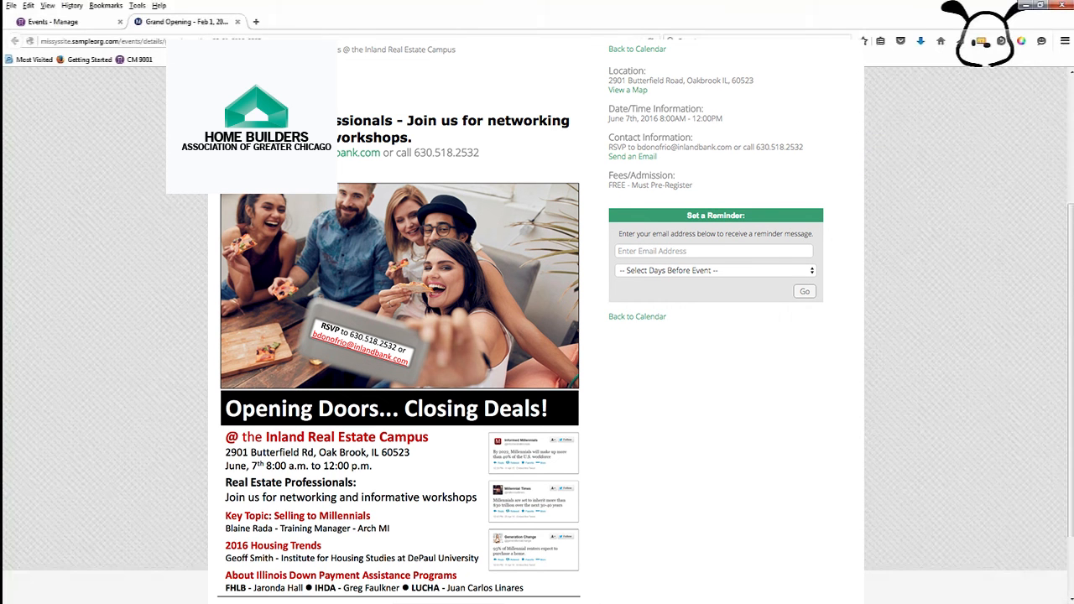
{"action": "scroll", "coordinate": [537, 335], "scroll_direction": "down", "scroll_amount": 1}
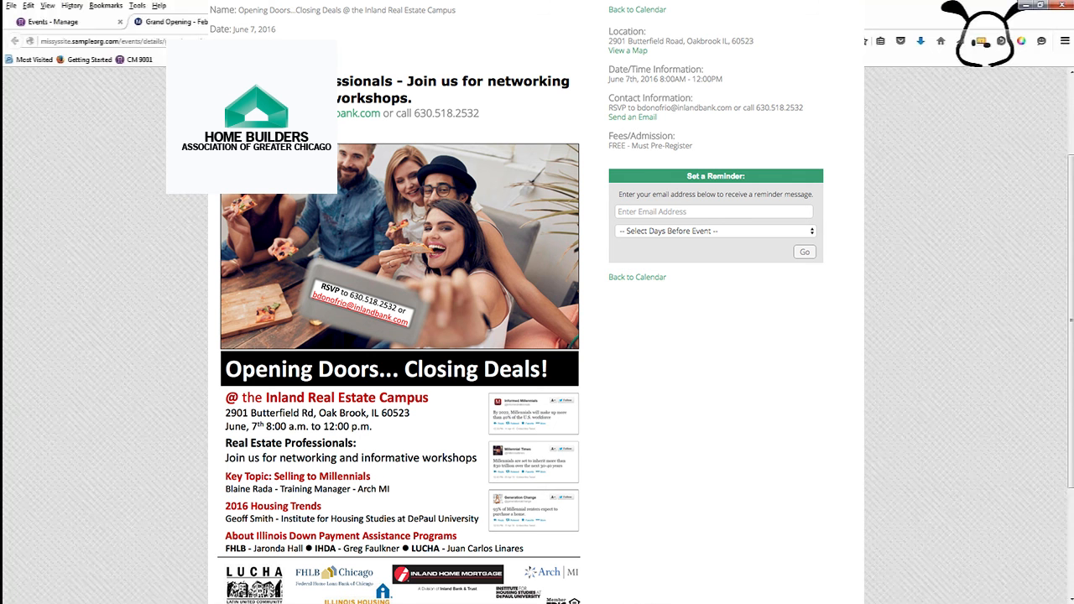
{"action": "scroll", "coordinate": [537, 336], "scroll_direction": "up", "scroll_amount": 2}
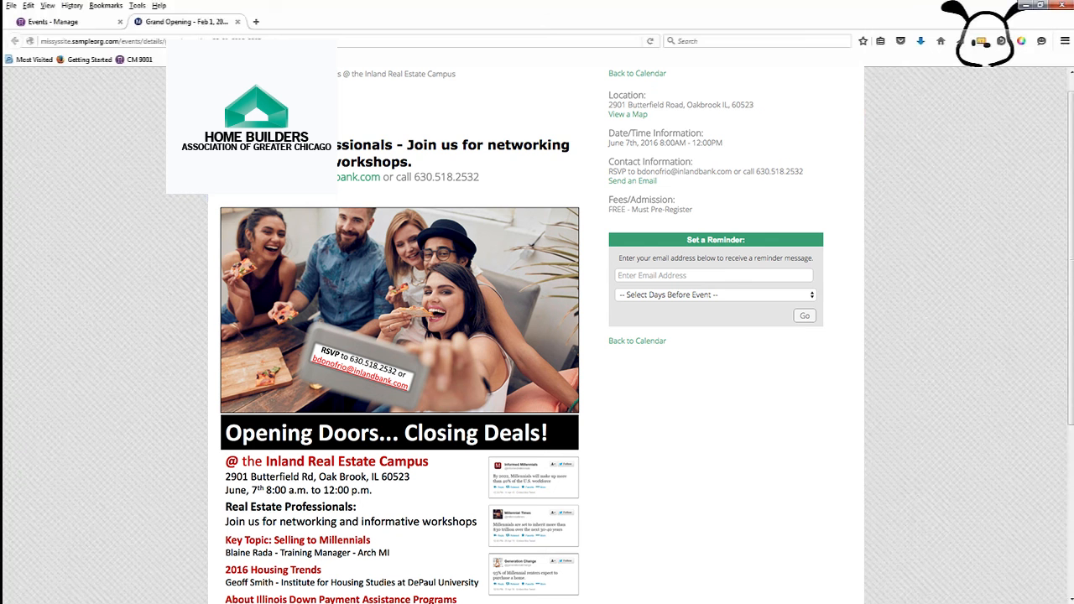
{"action": "left_click", "coordinate": [74, 22]}
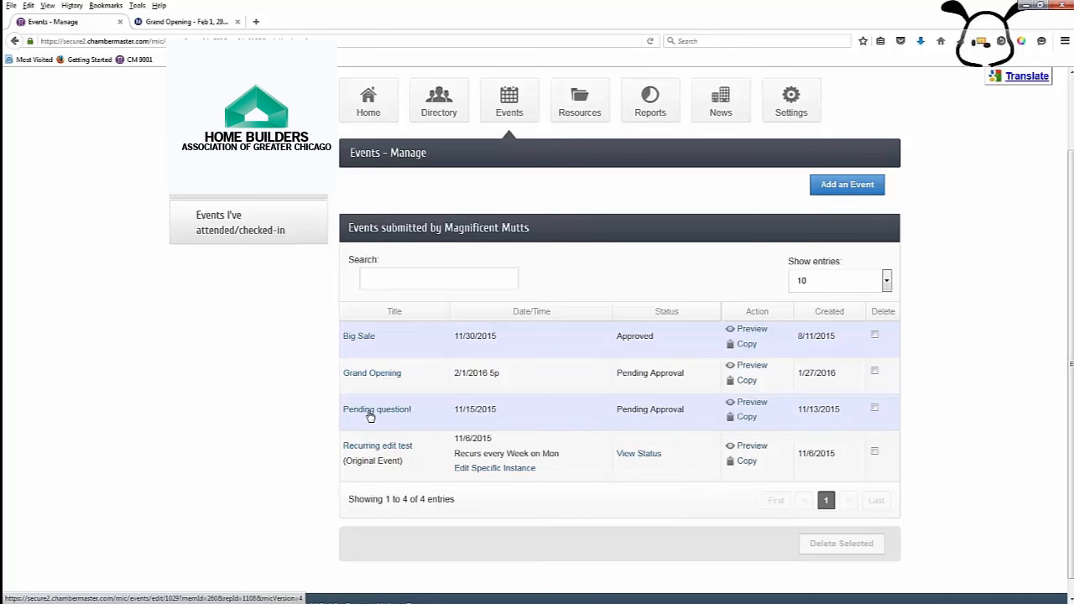
{"action": "left_click", "coordinate": [371, 375]}
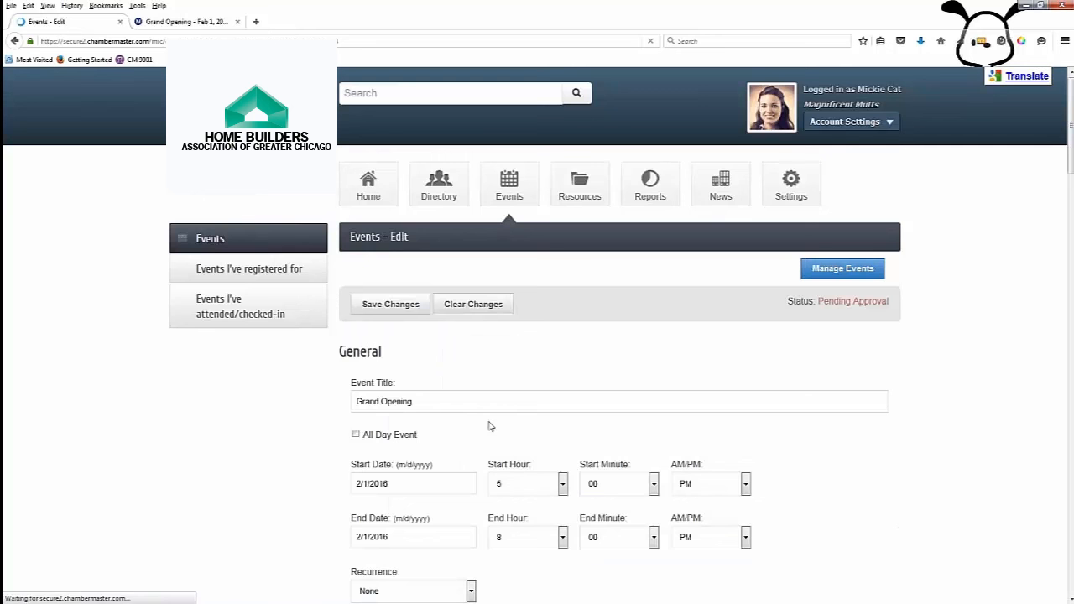
{"action": "scroll", "coordinate": [494, 510], "scroll_direction": "down", "scroll_amount": 2}
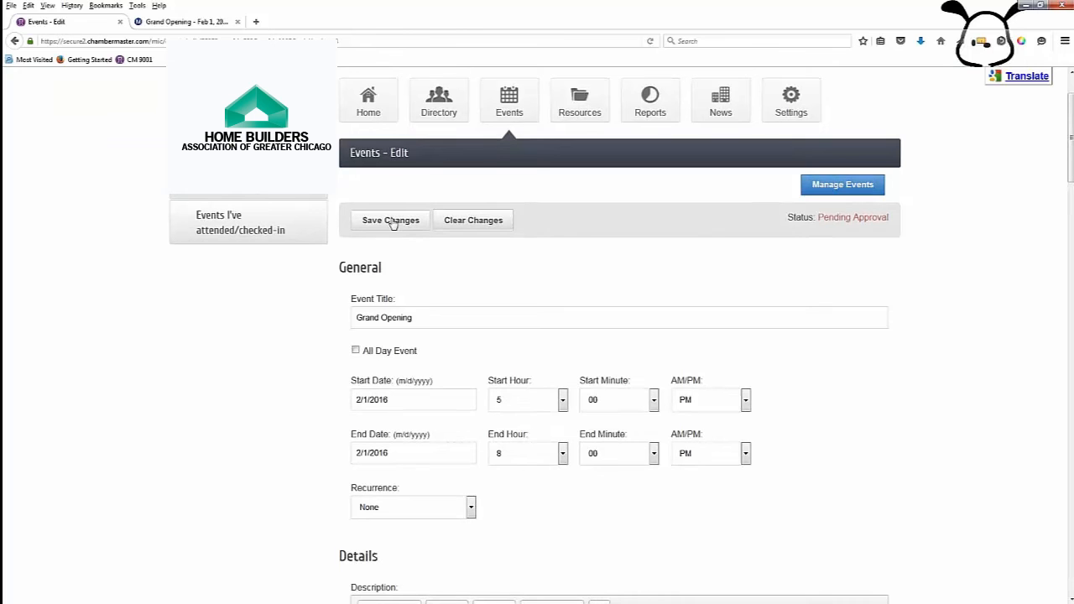
{"action": "left_click", "coordinate": [391, 221]}
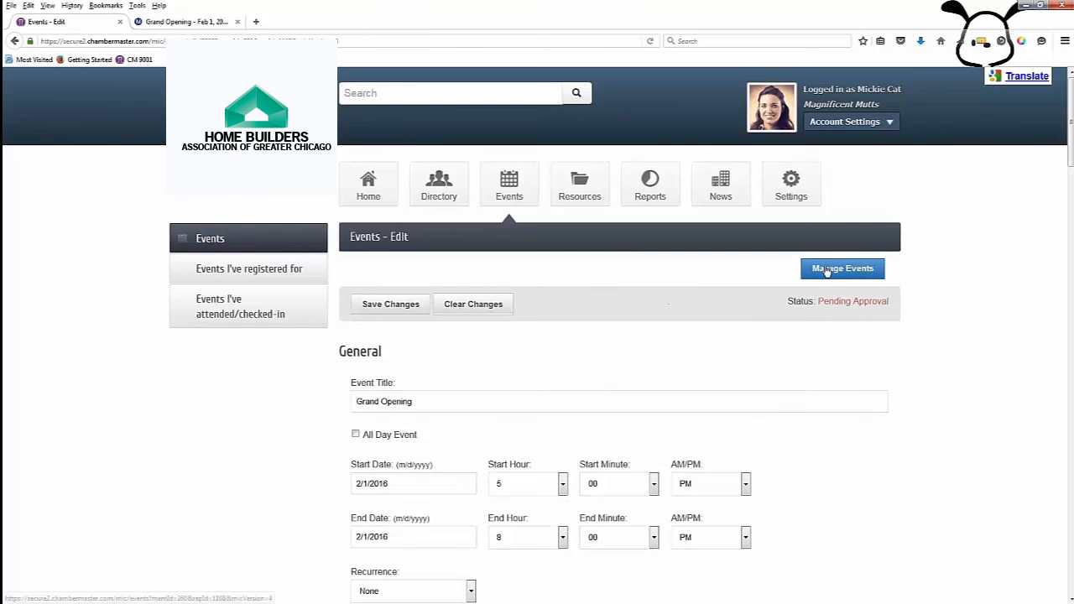
{"action": "left_click", "coordinate": [827, 270]}
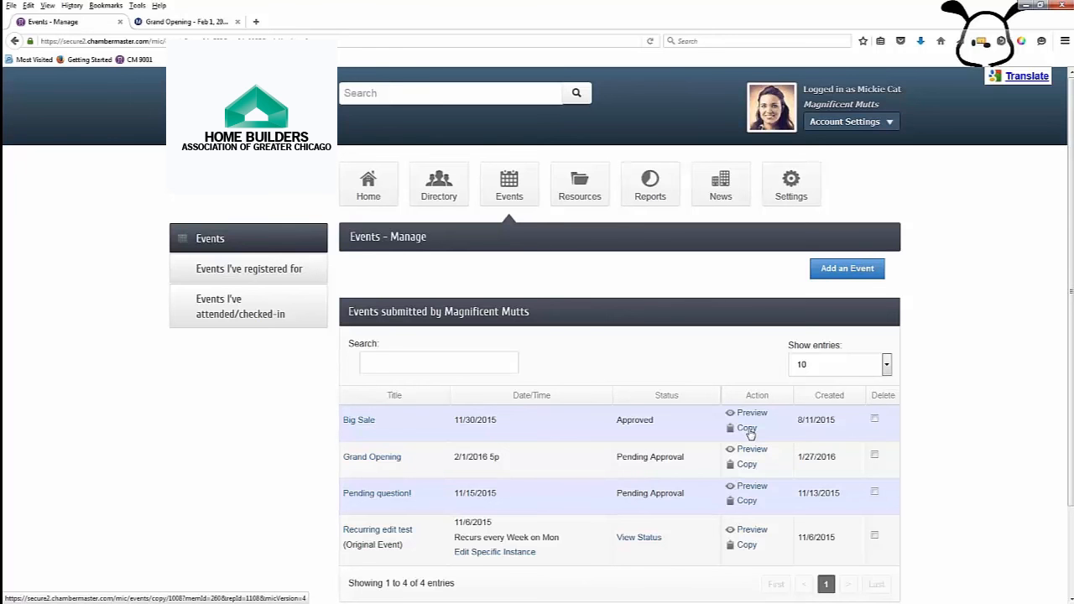
Step: Copy Big Sale, redate the copy to 3/5/2016, submit it for approval, then go to Events
{"action": "left_click", "coordinate": [748, 429]}
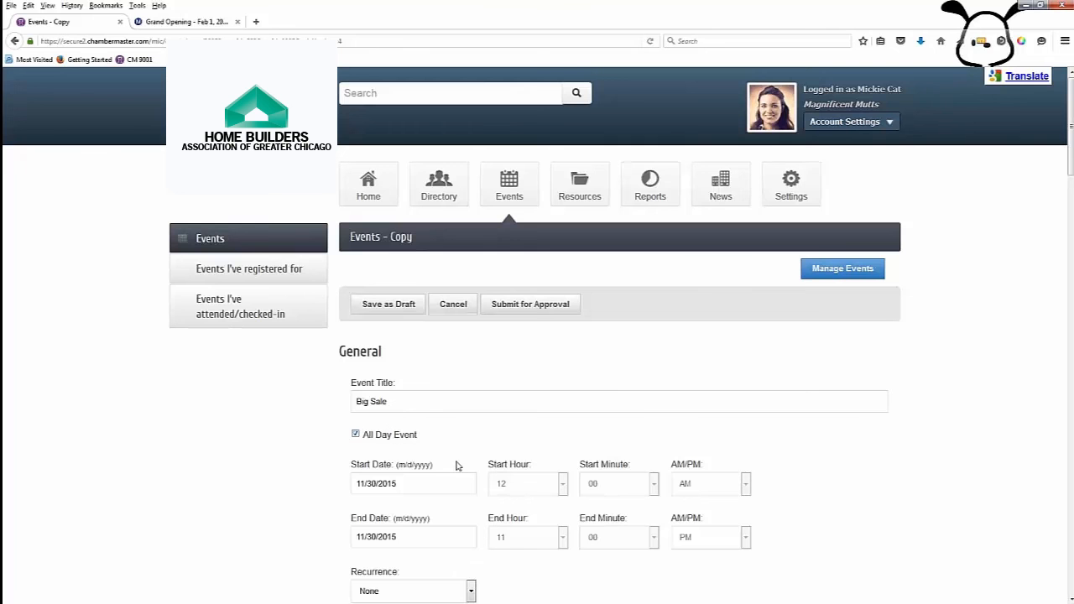
{"action": "scroll", "coordinate": [415, 424], "scroll_direction": "down", "scroll_amount": 2}
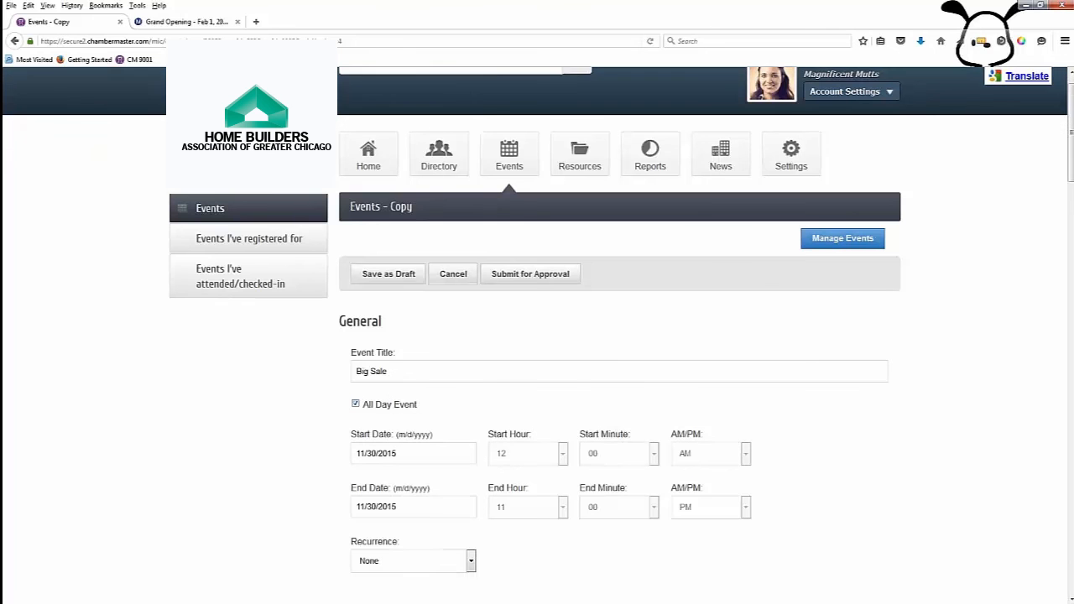
{"action": "left_click", "coordinate": [414, 400]}
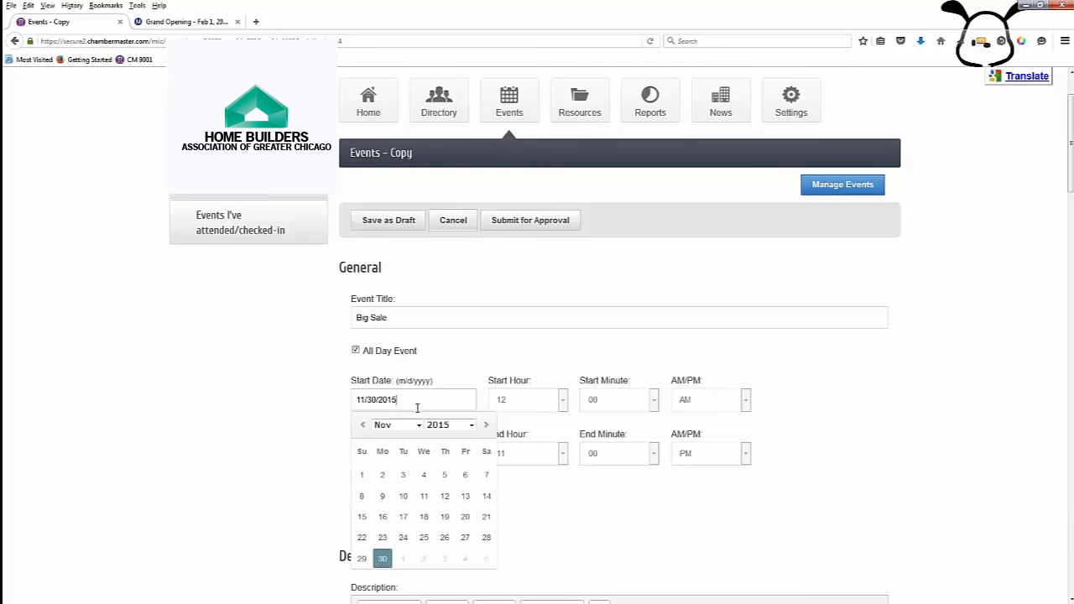
{"action": "left_click", "coordinate": [471, 425]}
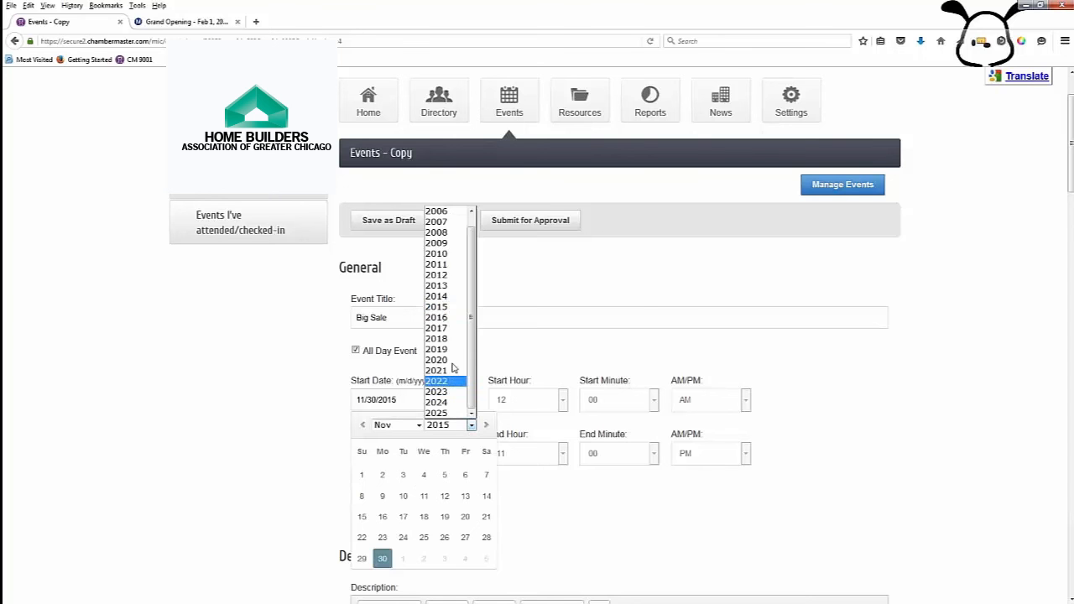
{"action": "left_click", "coordinate": [436, 317]}
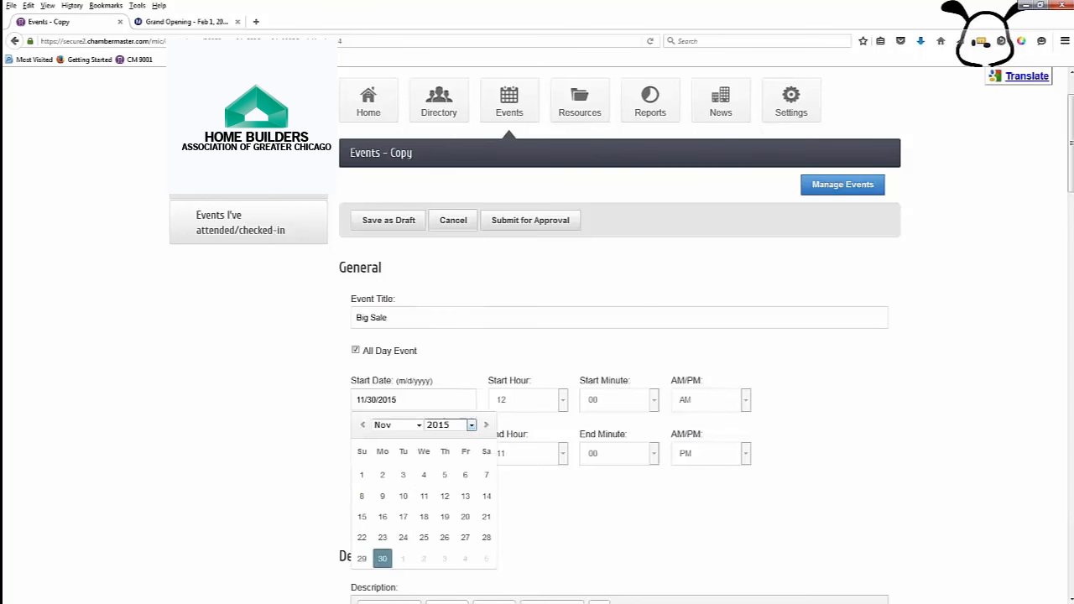
{"action": "left_click", "coordinate": [417, 426]}
{"action": "left_click", "coordinate": [396, 457]}
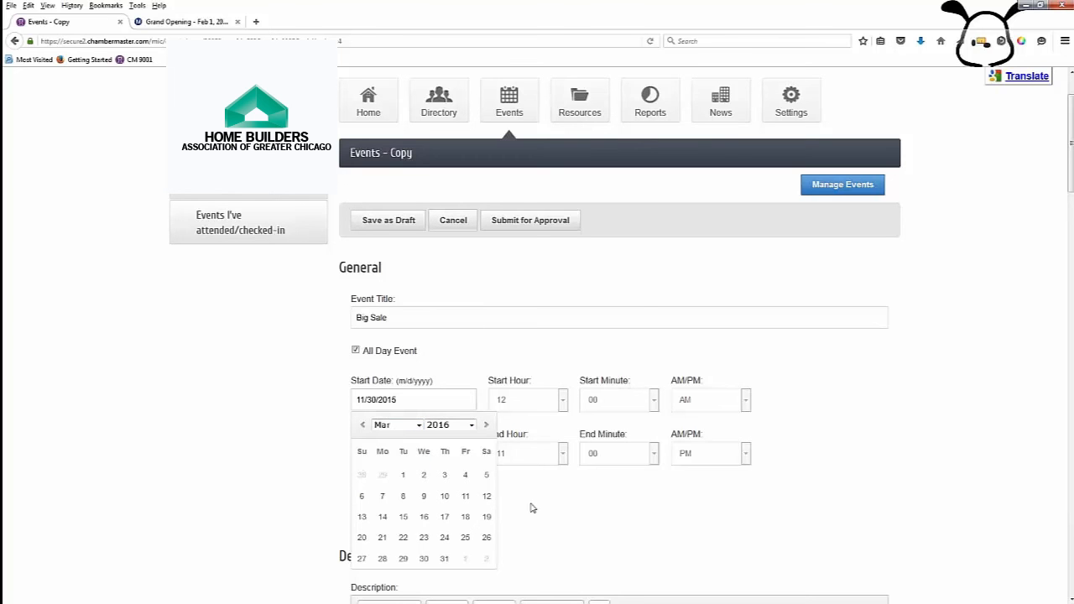
{"action": "left_click", "coordinate": [486, 475]}
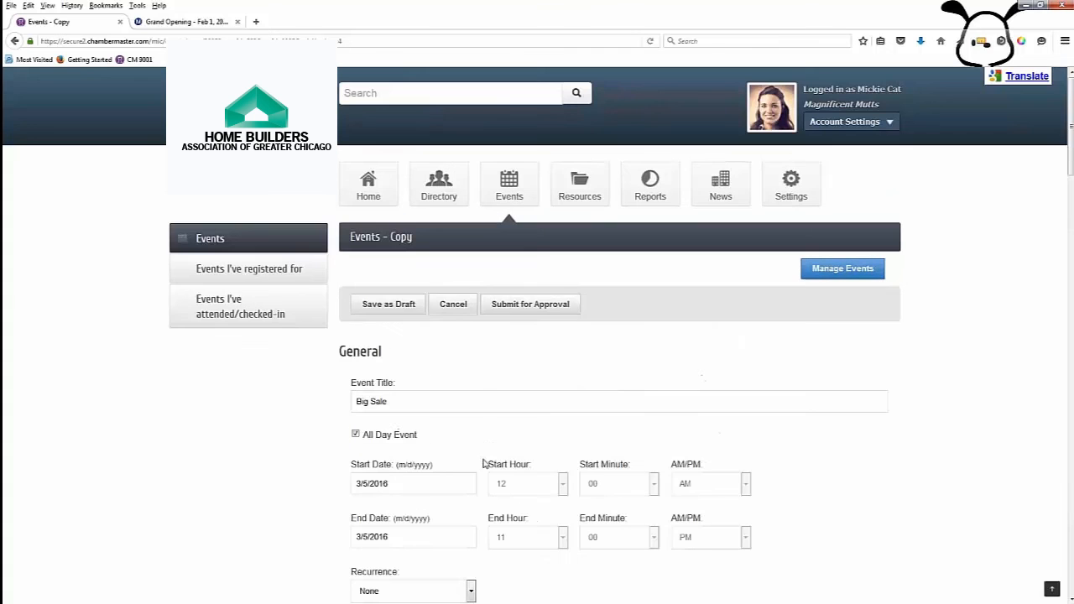
{"action": "left_click", "coordinate": [515, 312]}
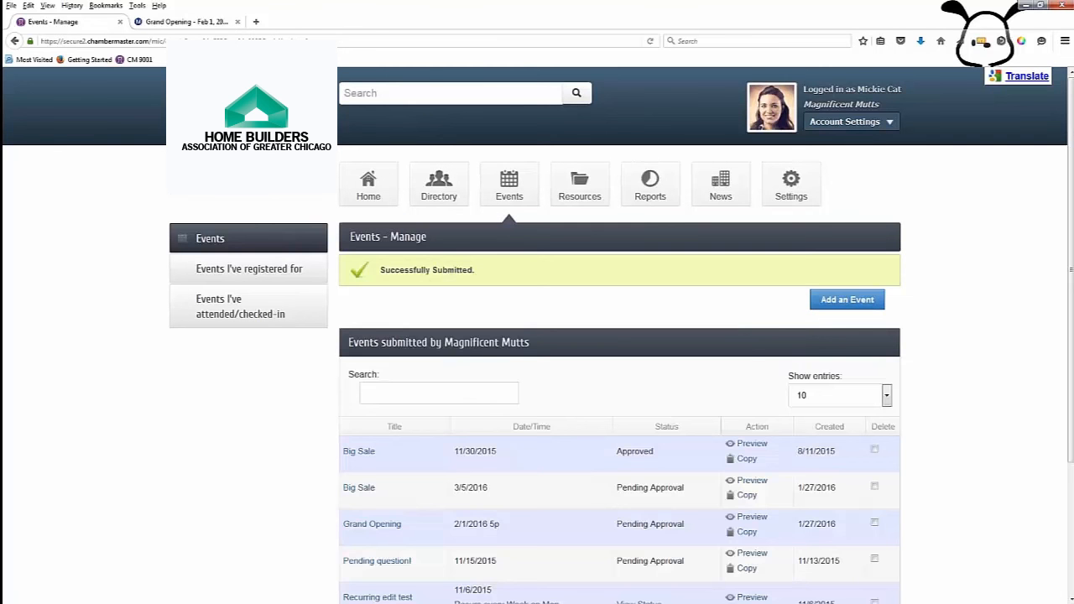
{"action": "left_click", "coordinate": [514, 191]}
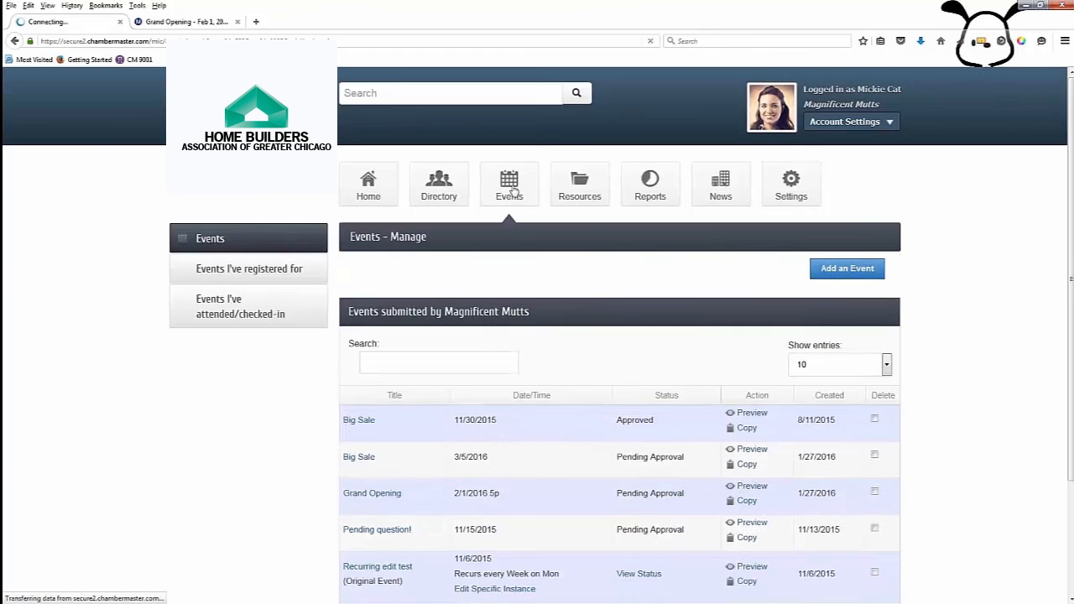